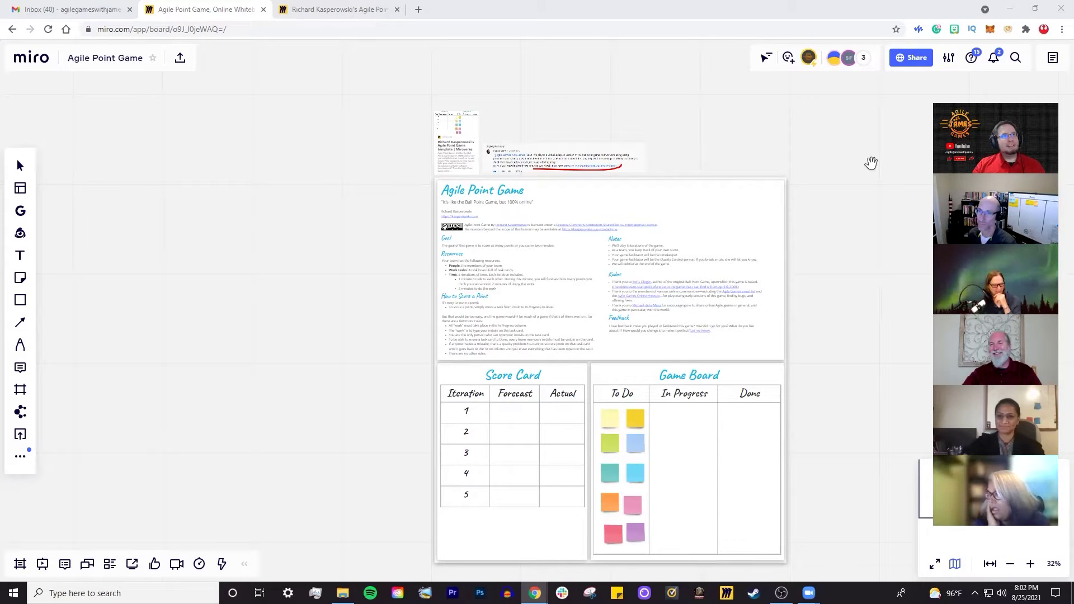
# Step: Look over the Agile Point Game template page on Miroverse, then go back to the board
pyautogui.scroll(5, 496, 211)
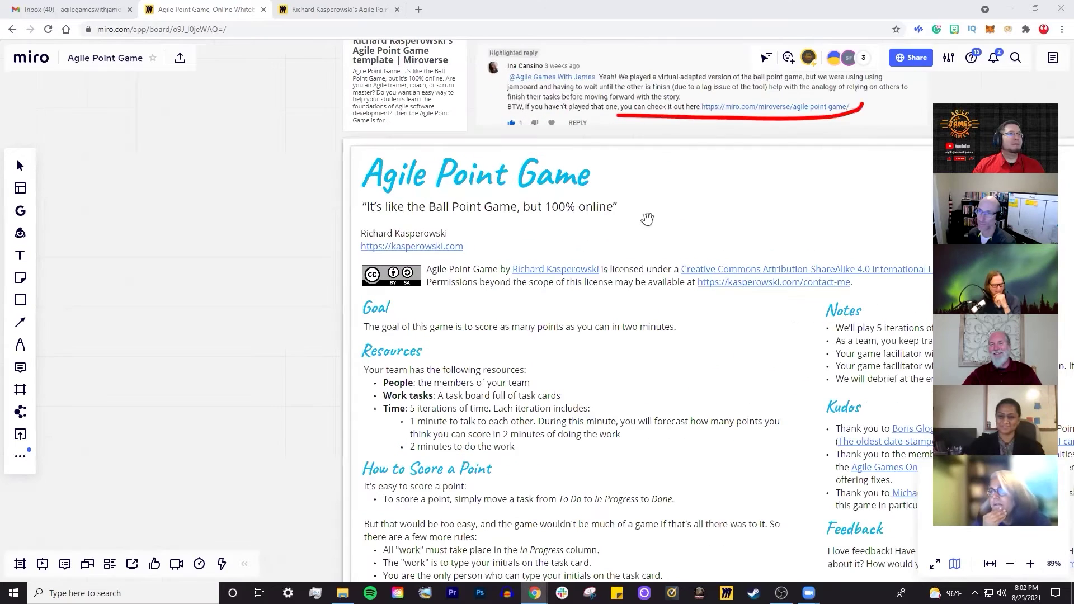
pyautogui.click(338, 9)
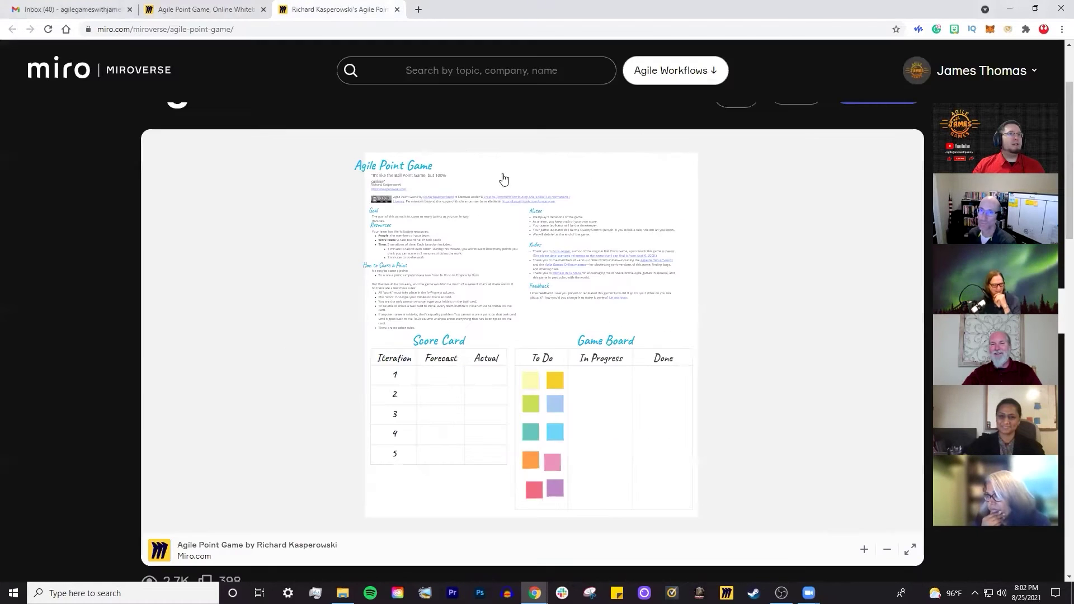
pyautogui.scroll(-7, 343, 202)
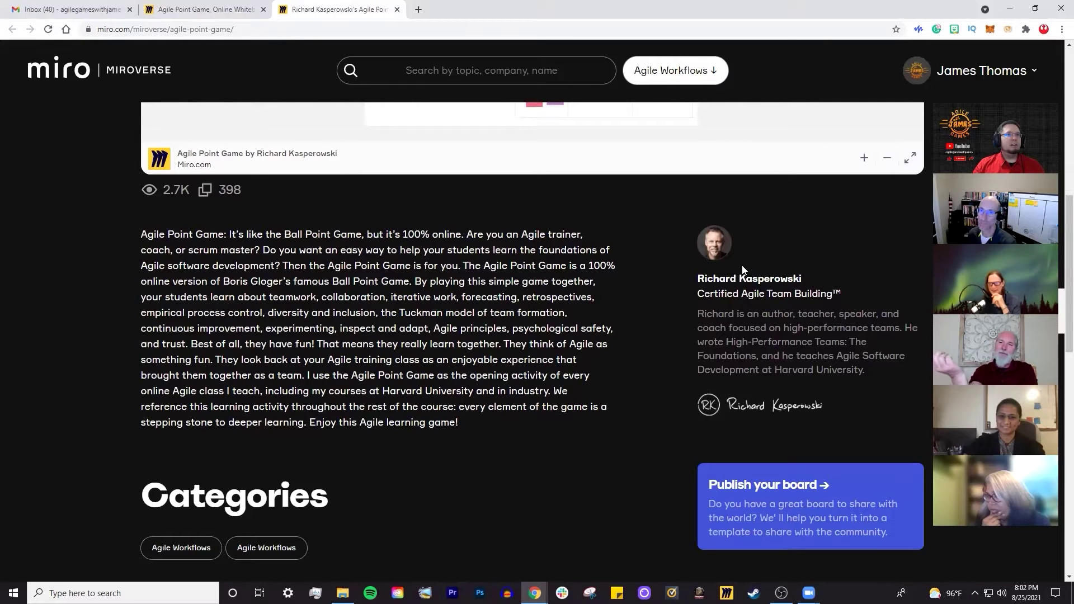
pyautogui.scroll(-1, 712, 284)
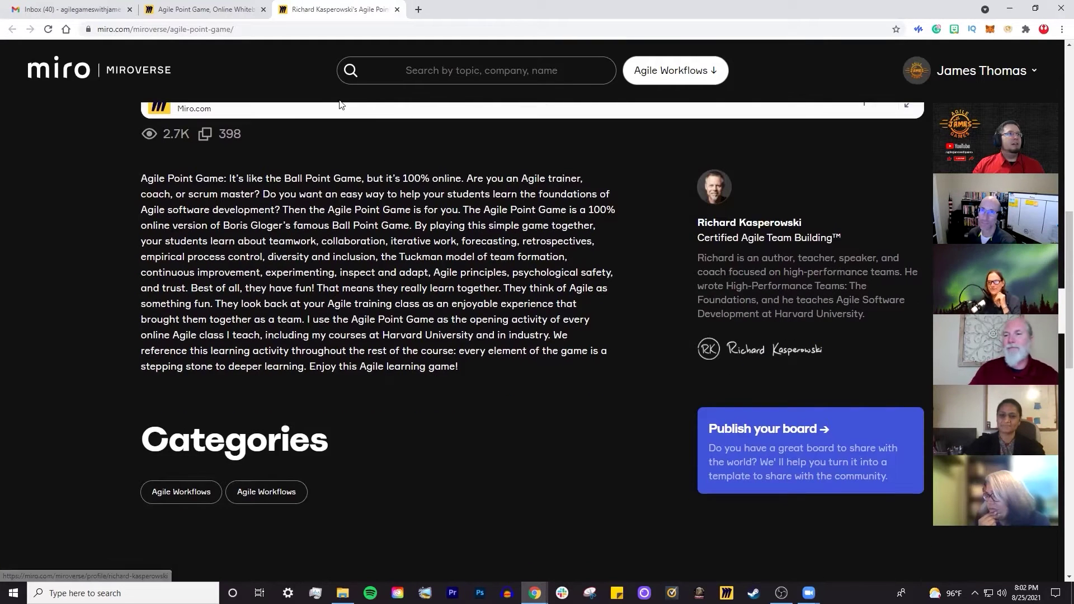
pyautogui.click(204, 10)
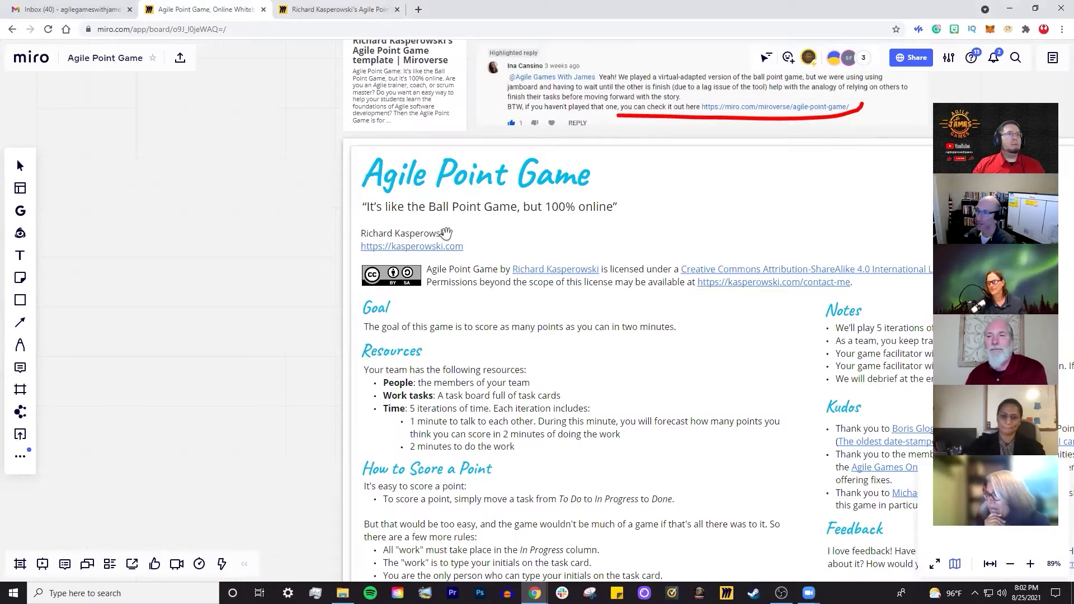
# Step: Pan and zoom to centre the highlighted comment and the Agile Point Game card
pyautogui.moveTo(692, 187); pyautogui.dragTo(467, 324)
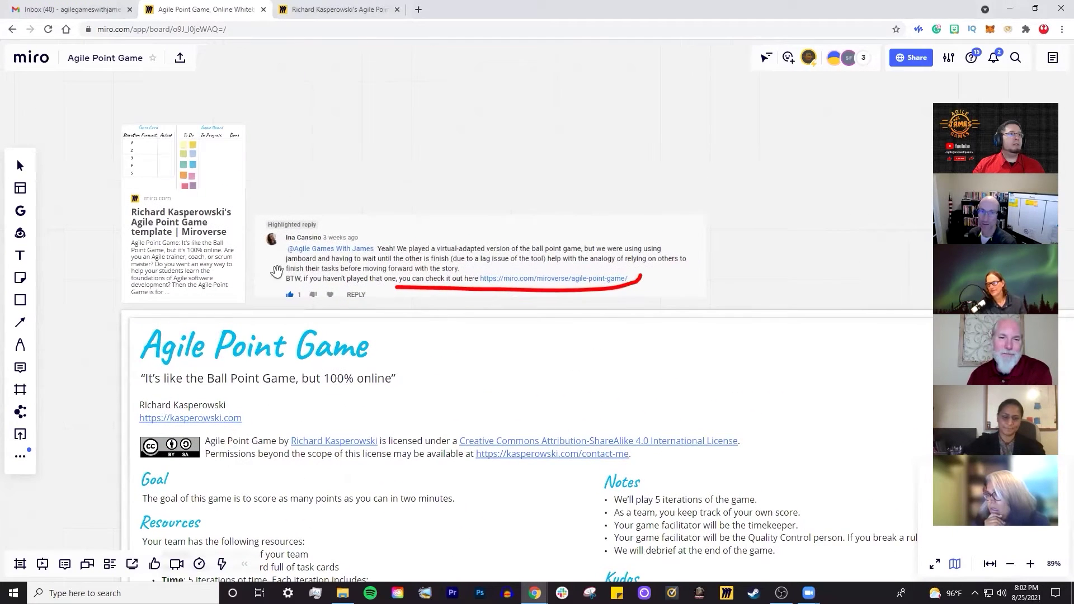
pyautogui.scroll(2, 285, 250)
pyautogui.scroll(3, 286, 251)
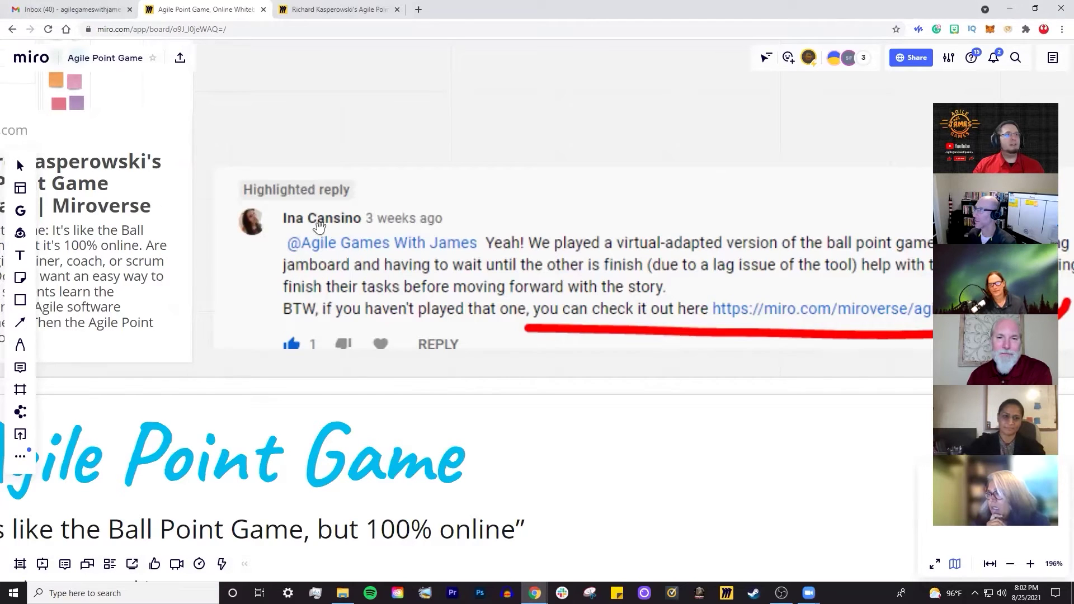
pyautogui.scroll(-3, 460, 250)
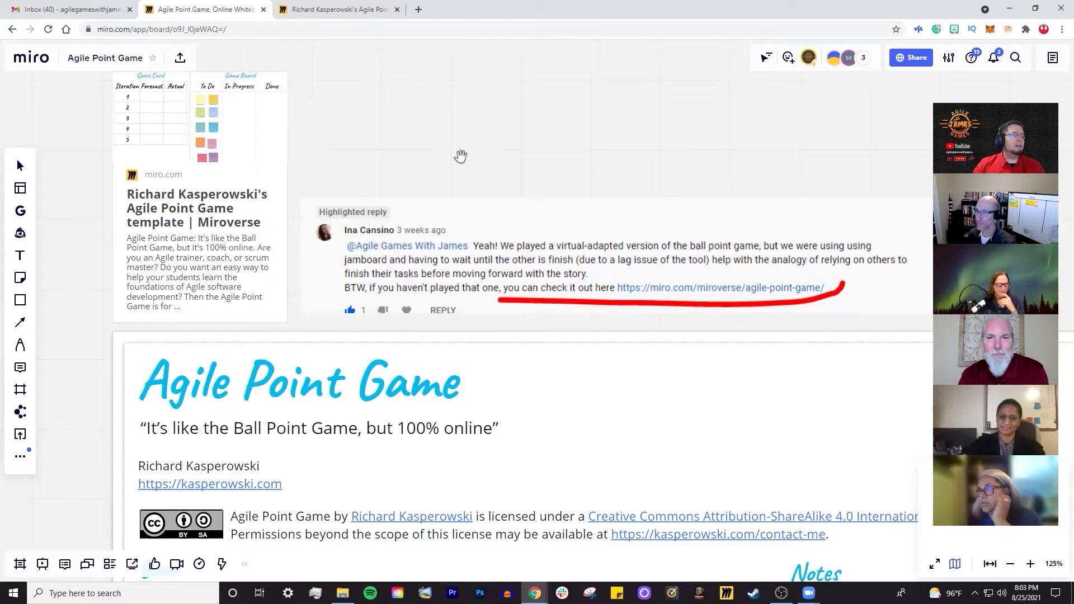
pyautogui.moveTo(465, 158); pyautogui.dragTo(391, 197)
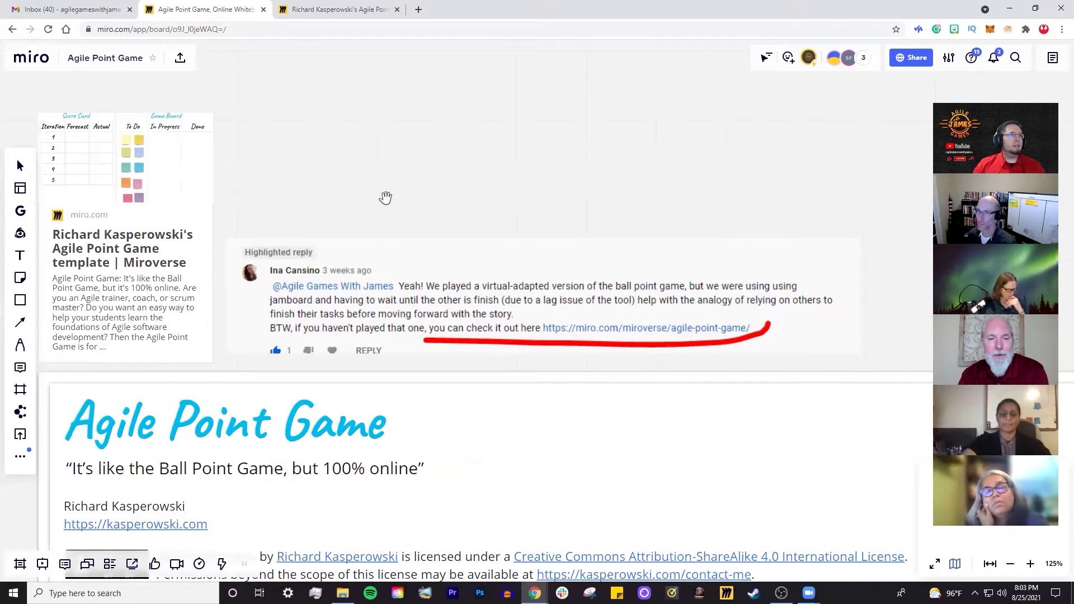
pyautogui.moveTo(344, 197); pyautogui.dragTo(451, 189)
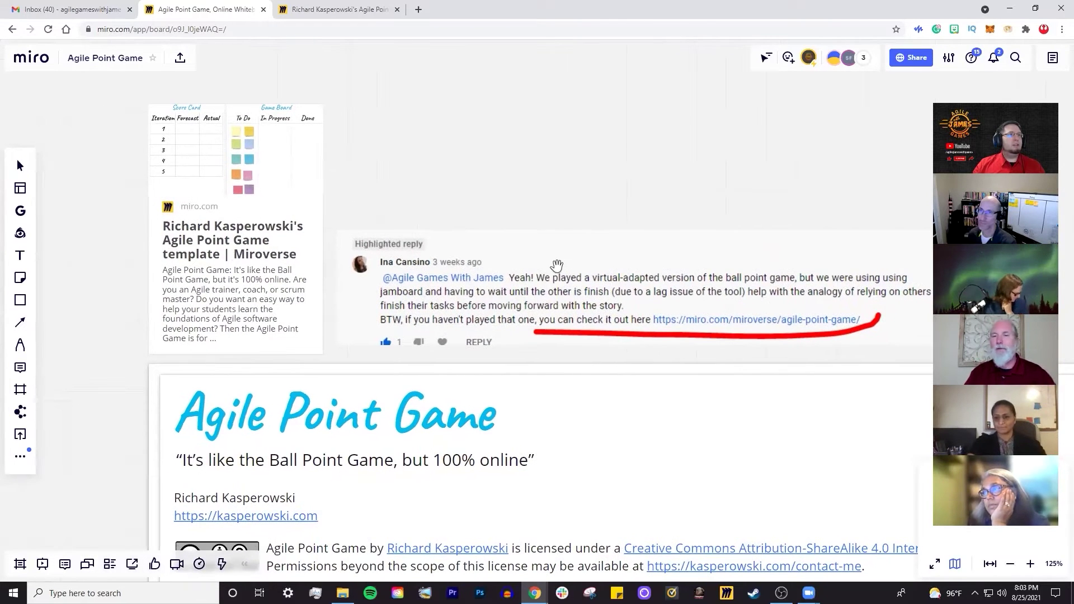
pyautogui.scroll(-3, 558, 262)
pyautogui.moveTo(720, 222); pyautogui.dragTo(569, 156)
pyautogui.scroll(-2, 443, 261)
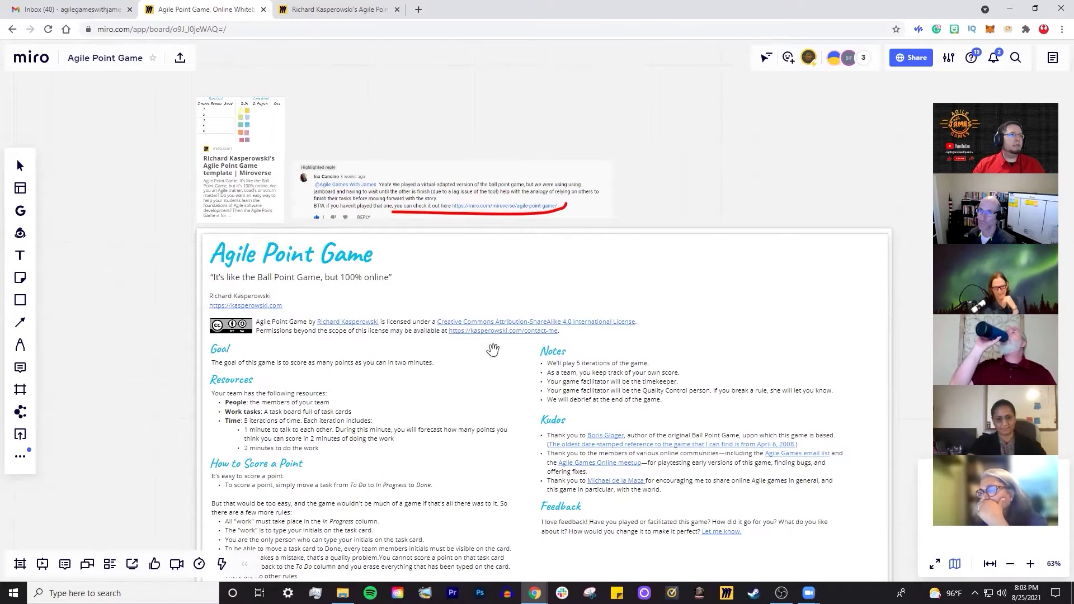
pyautogui.scroll(3, 462, 367)
# Step: Zoom in on the card's Goal, Resources and How to Score a Point sections
pyautogui.moveTo(510, 369); pyautogui.dragTo(609, 330)
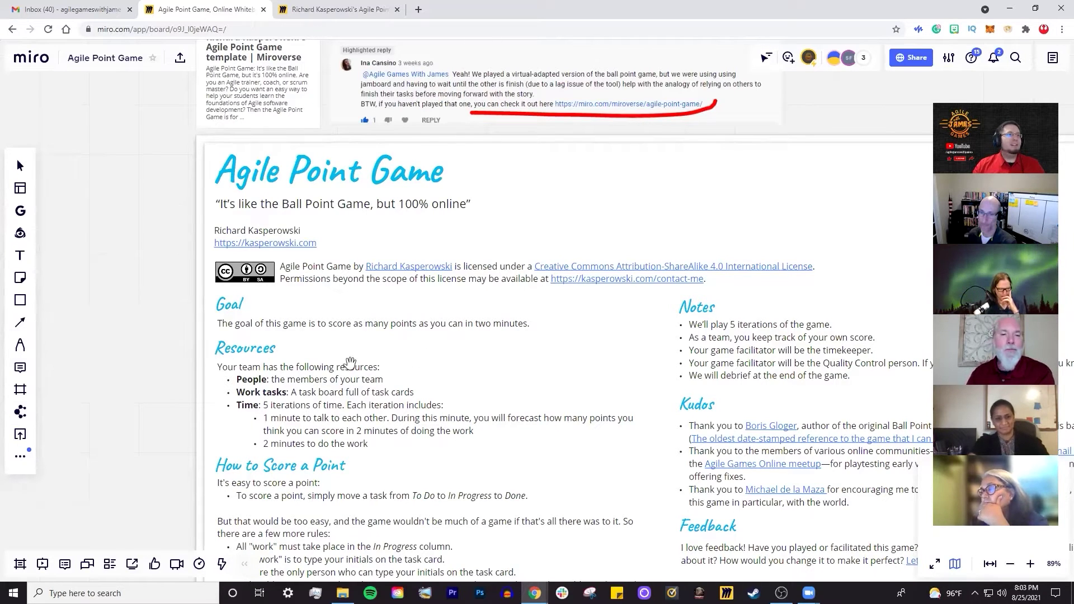
pyautogui.scroll(4, 500, 356)
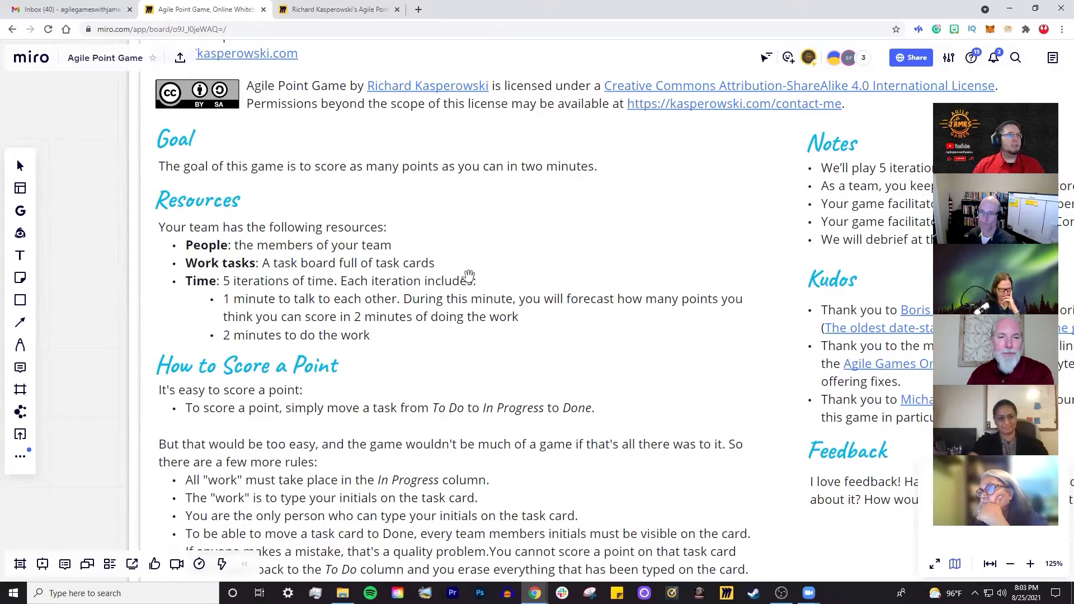
pyautogui.moveTo(369, 358); pyautogui.dragTo(511, 305)
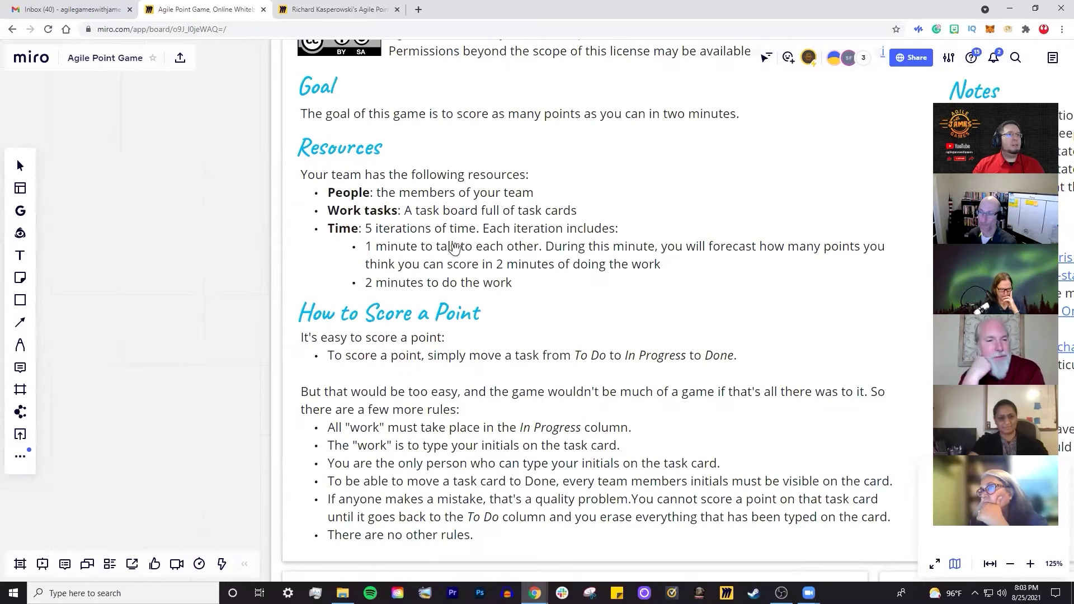
pyautogui.moveTo(454, 247); pyautogui.dragTo(317, 250)
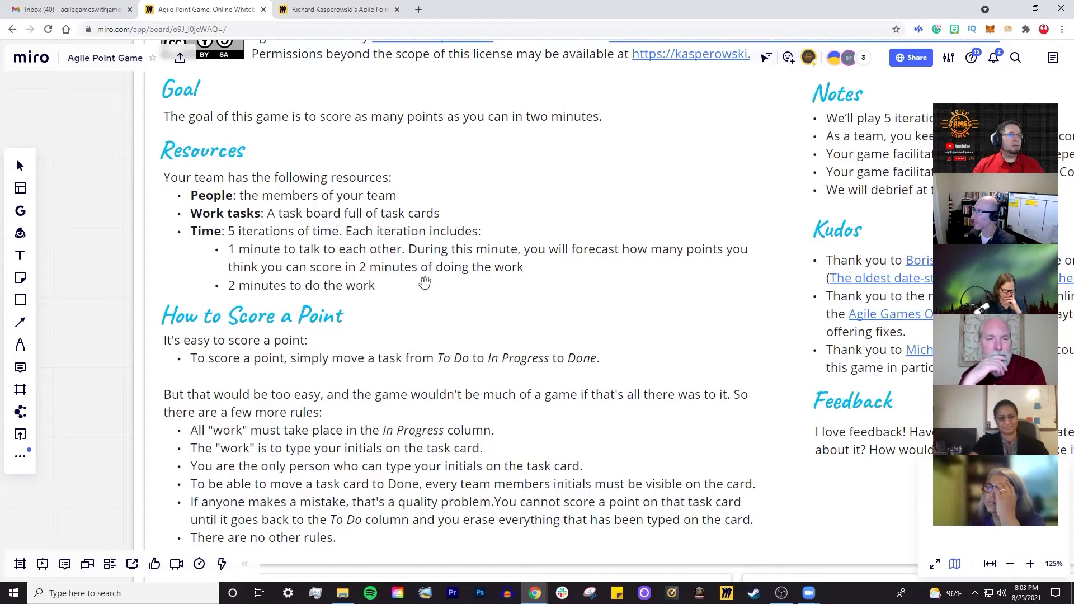
pyautogui.moveTo(421, 295); pyautogui.dragTo(494, 271)
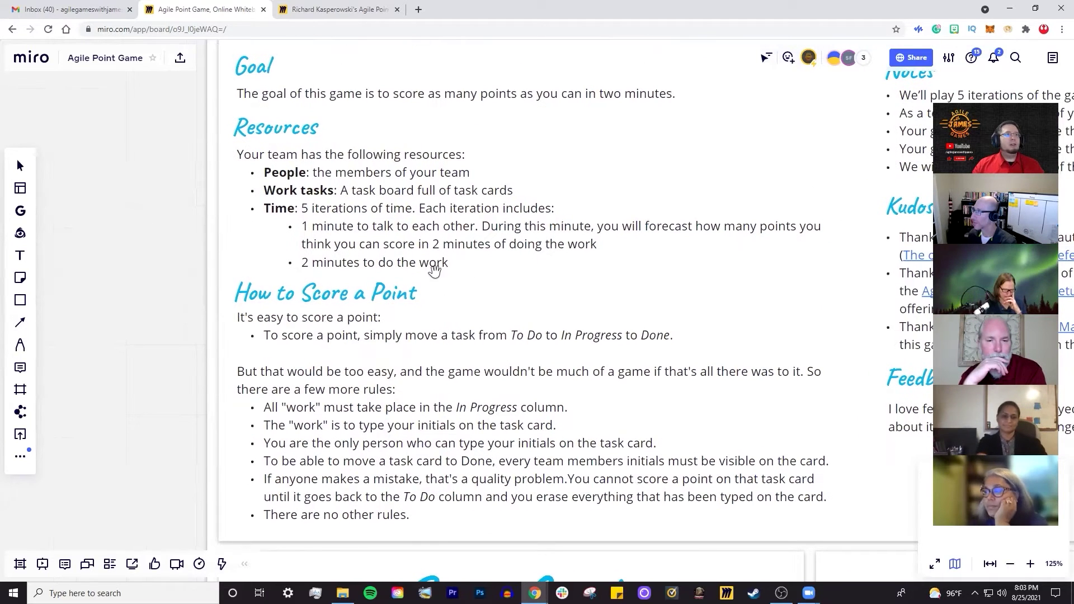
pyautogui.scroll(5, 327, 278)
pyautogui.scroll(-3, 506, 271)
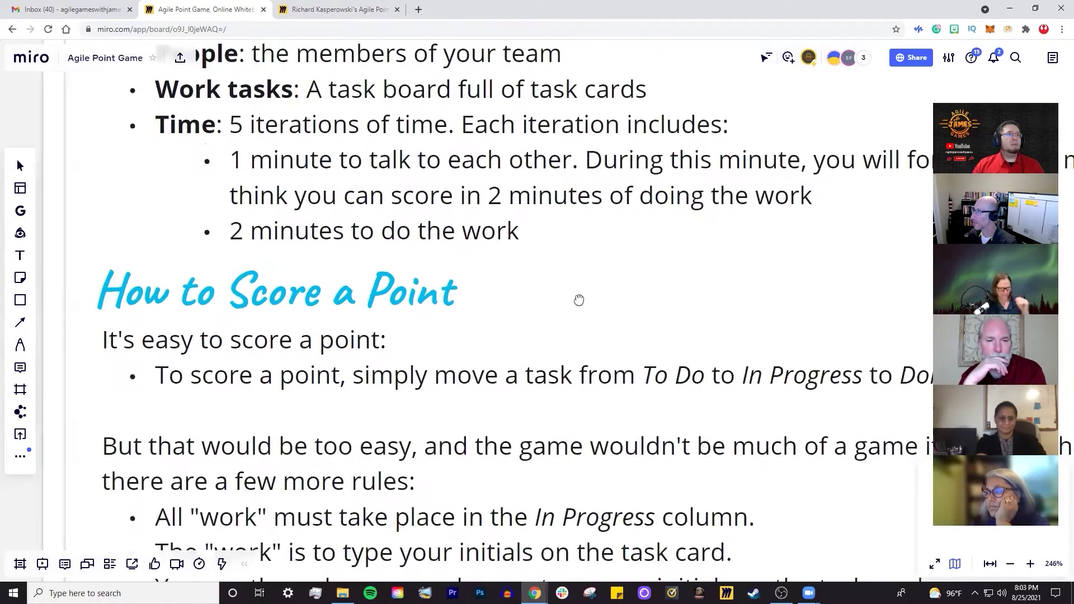
pyautogui.moveTo(486, 306); pyautogui.dragTo(441, 204)
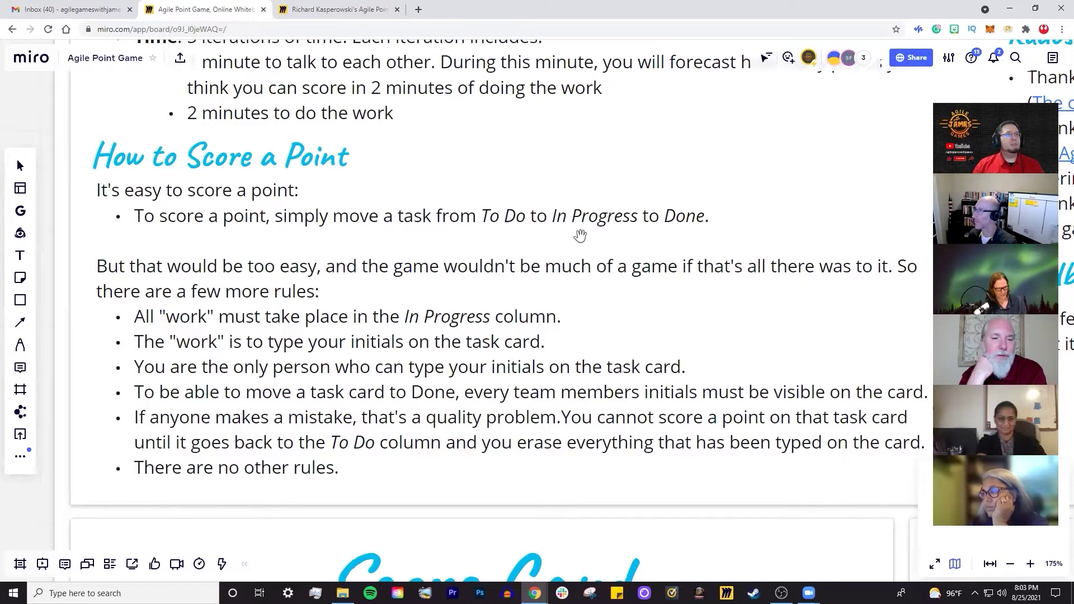
pyautogui.moveTo(657, 238); pyautogui.dragTo(595, 241)
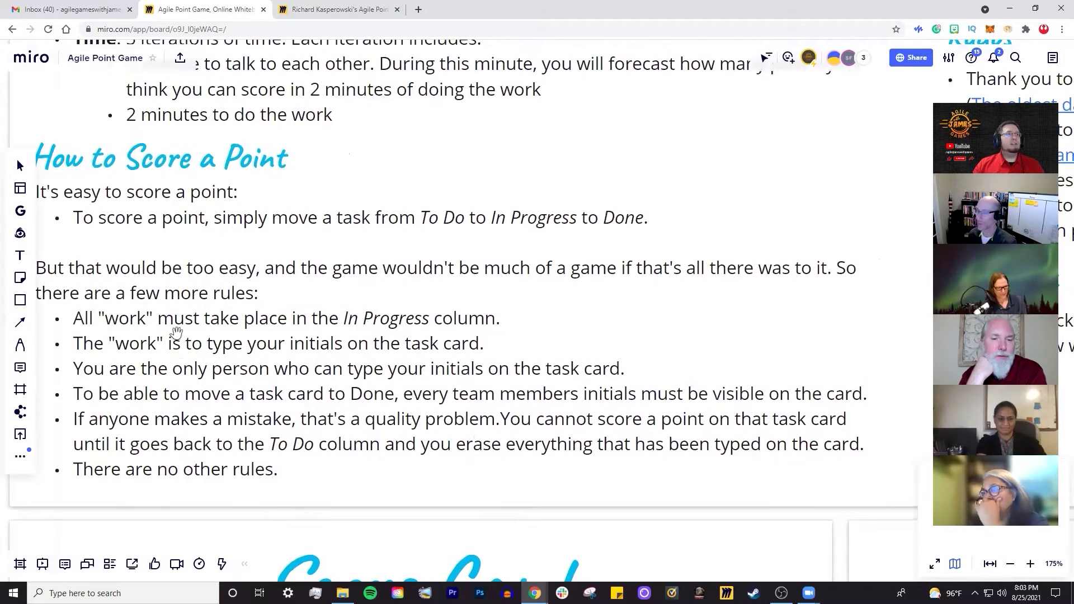
pyautogui.moveTo(167, 343); pyautogui.dragTo(265, 307)
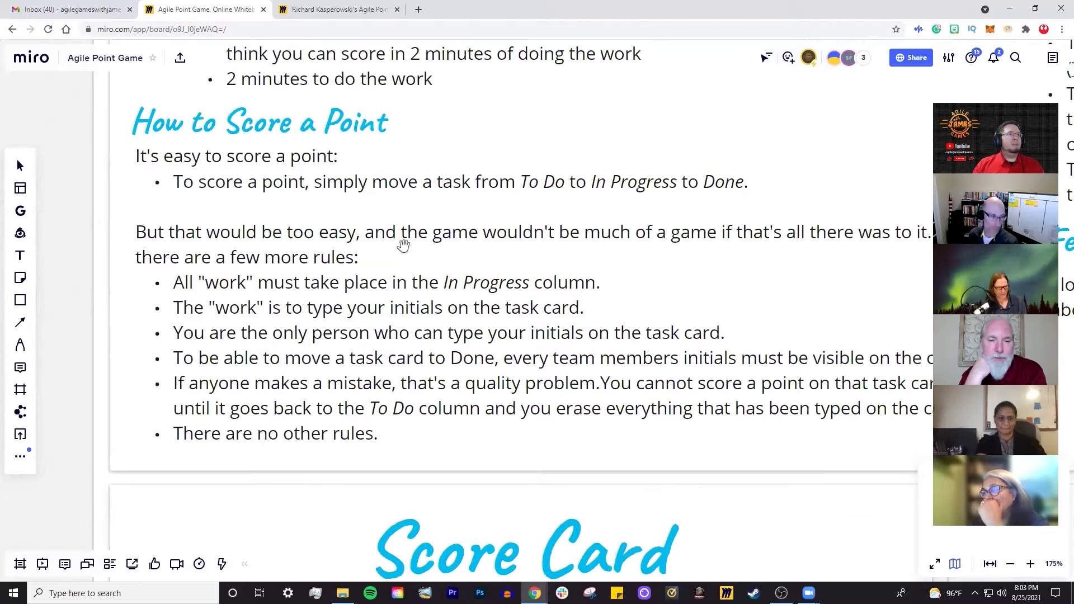
pyautogui.moveTo(553, 261); pyautogui.dragTo(323, 274)
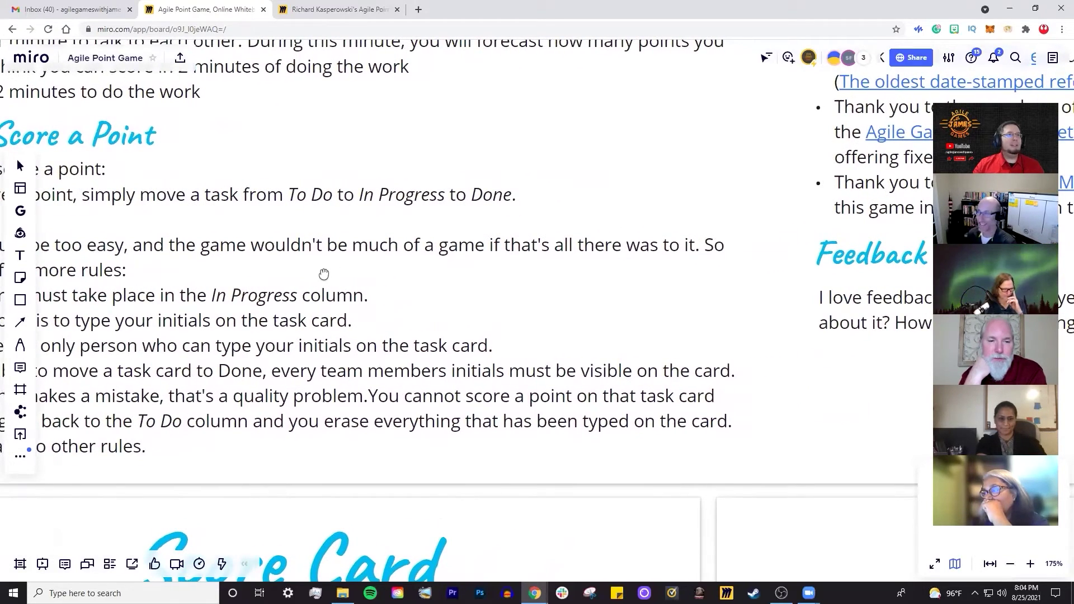
pyautogui.hscroll(-5, 324, 274)
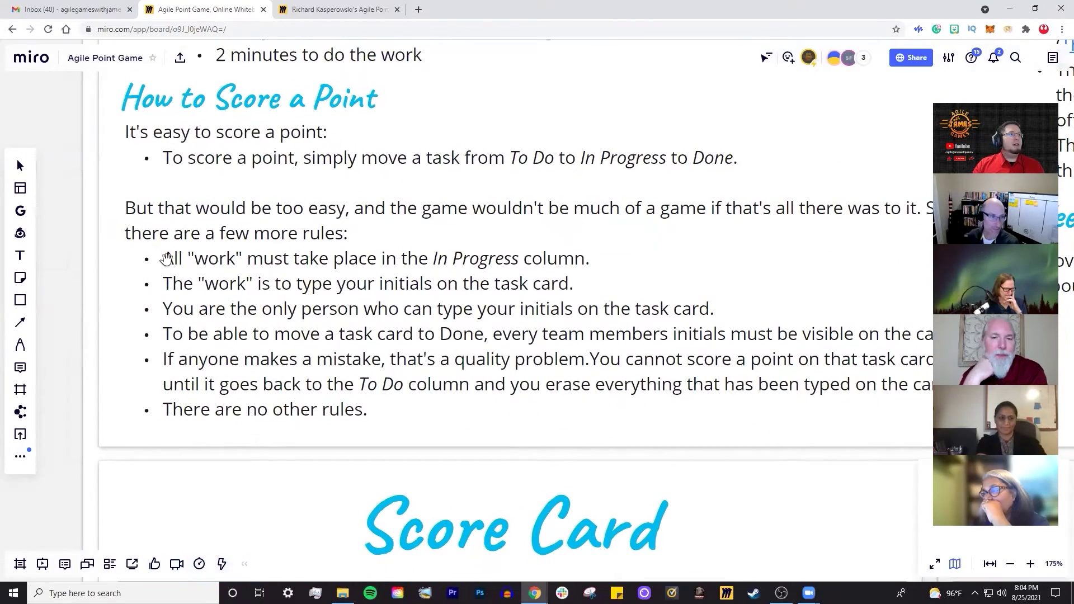
pyautogui.scroll(3, 172, 258)
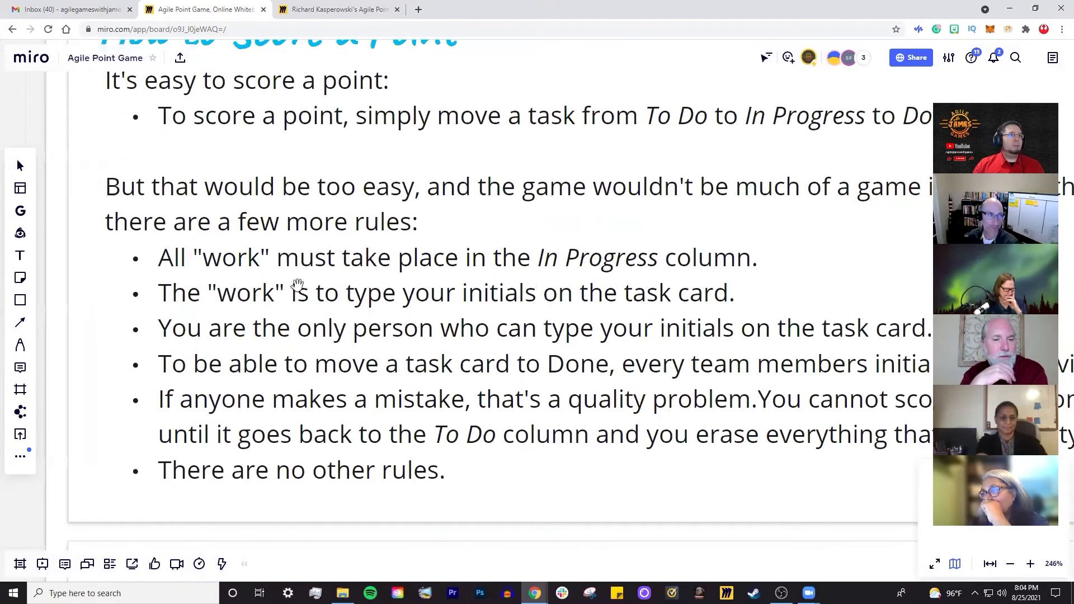
pyautogui.scroll(-2, 336, 308)
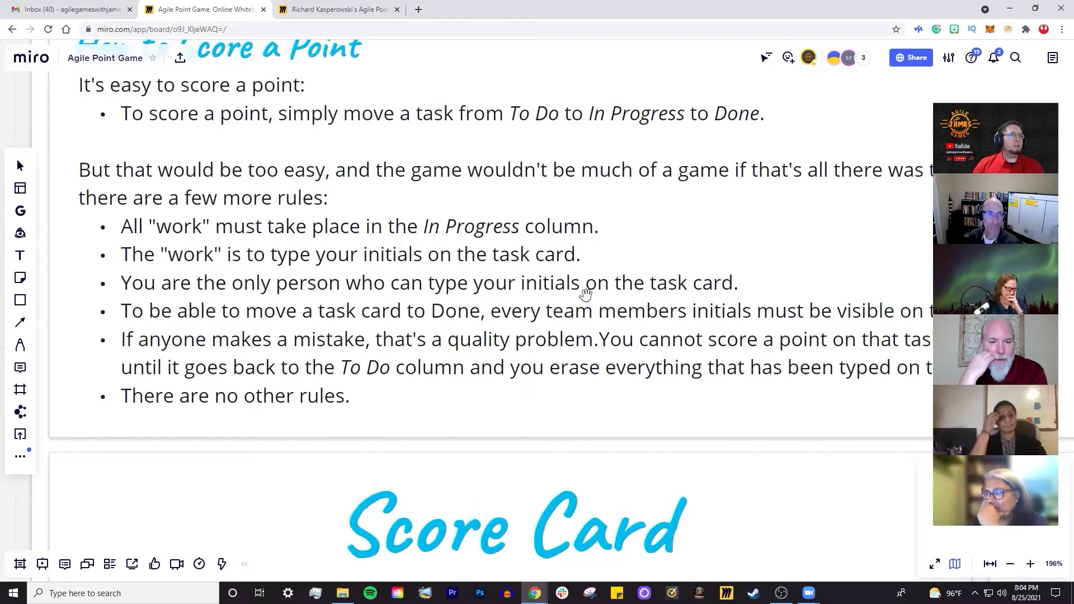
pyautogui.scroll(-2, 443, 355)
pyautogui.hscroll(3, 443, 354)
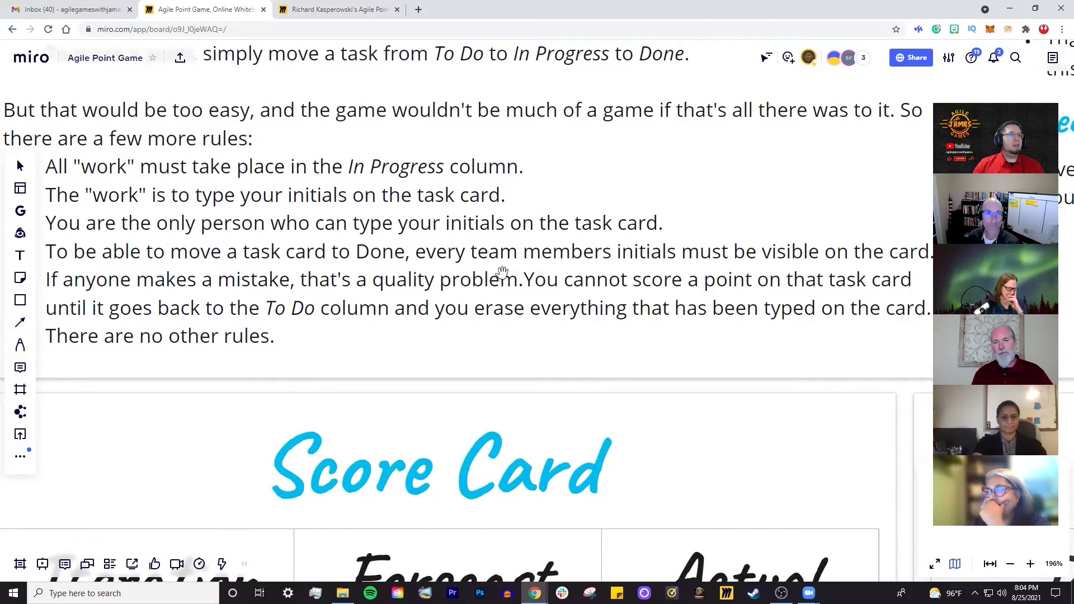
pyautogui.moveTo(504, 271); pyautogui.dragTo(369, 263)
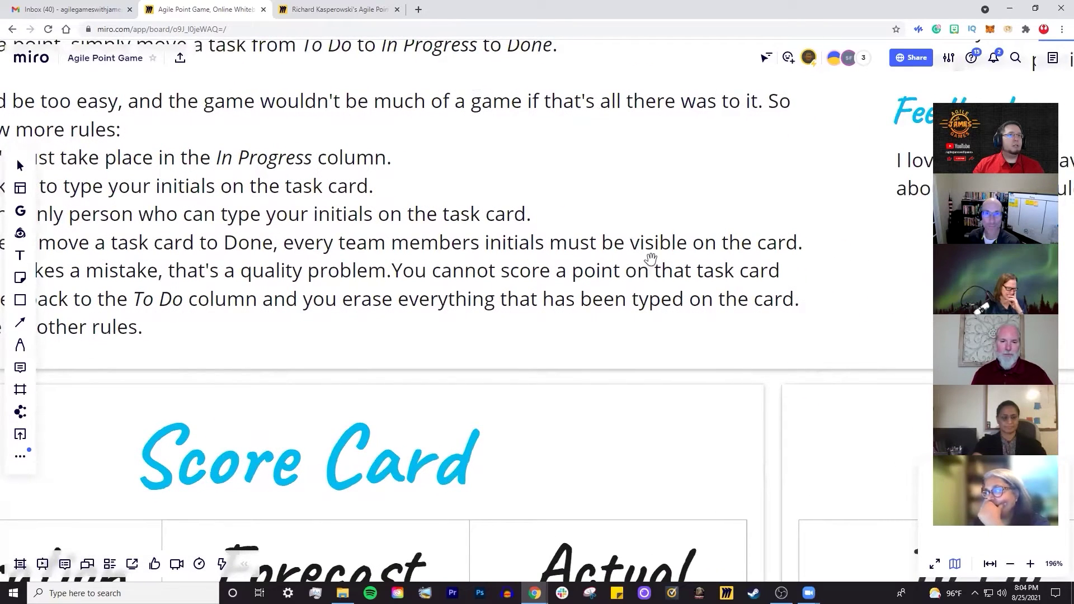
pyautogui.hscroll(-5, 313, 297)
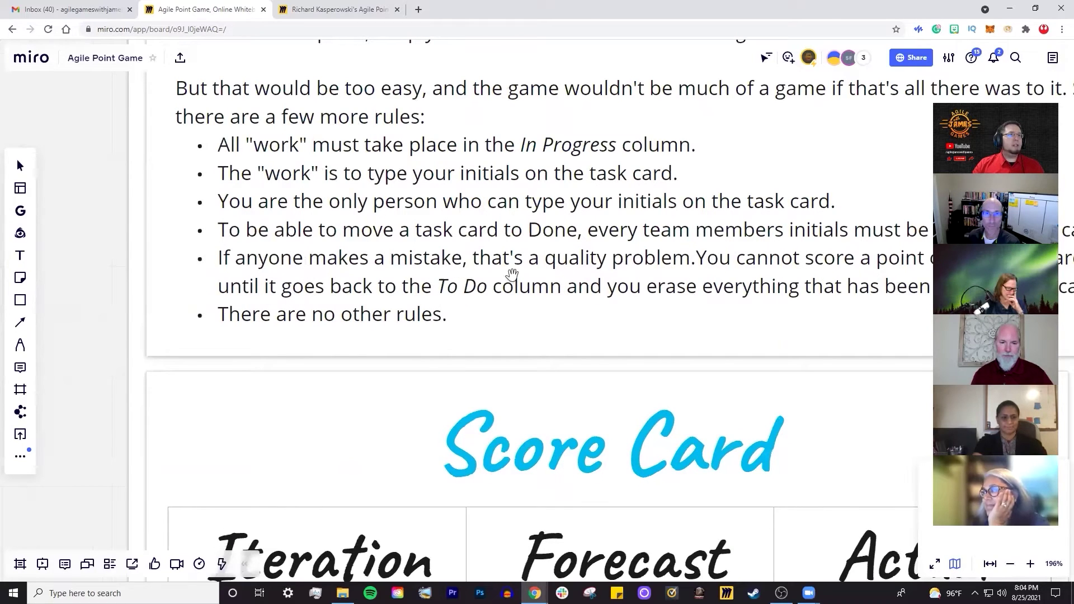
pyautogui.hscroll(3, 607, 274)
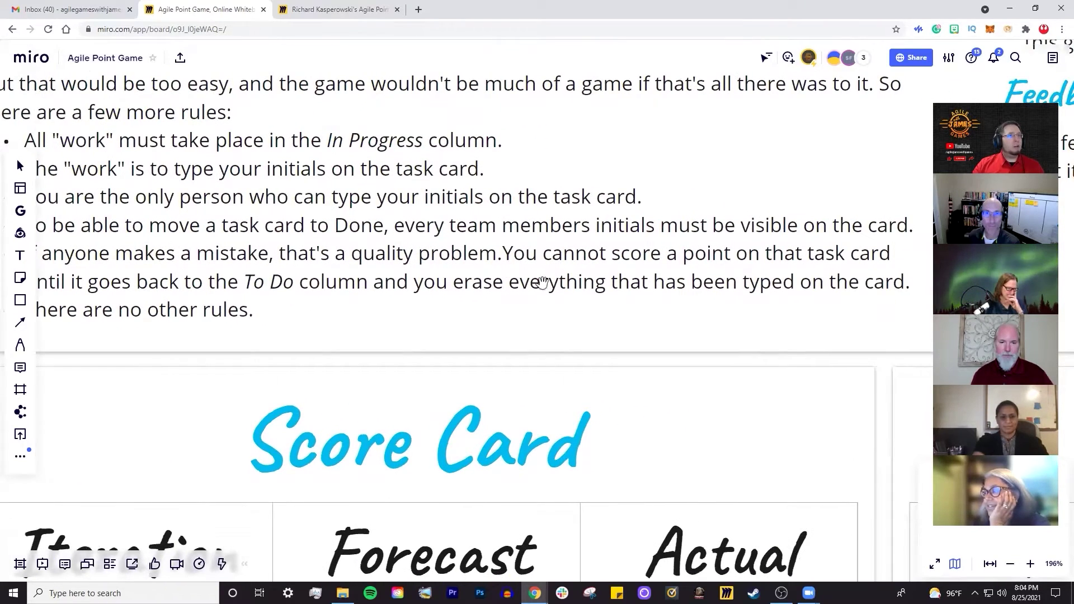
pyautogui.hscroll(1, 547, 284)
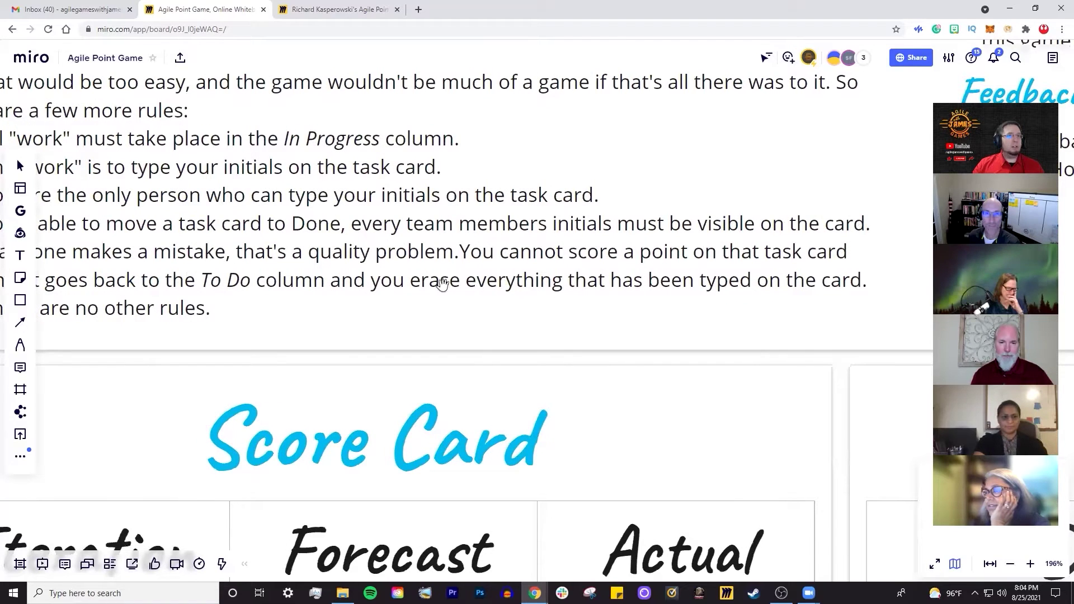
pyautogui.hscroll(-3, 412, 283)
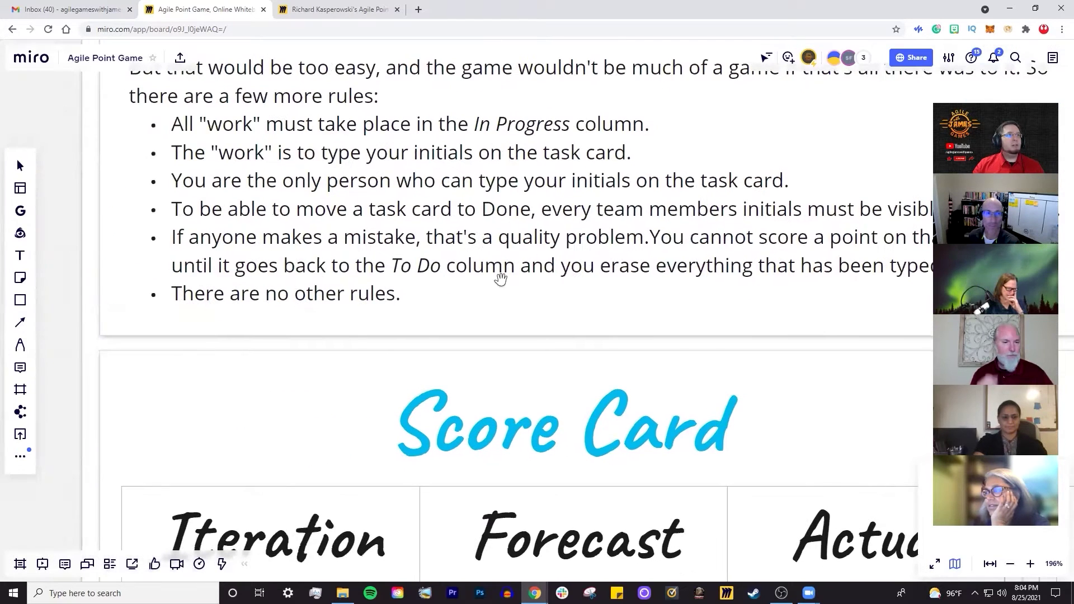
pyautogui.hscroll(2, 425, 288)
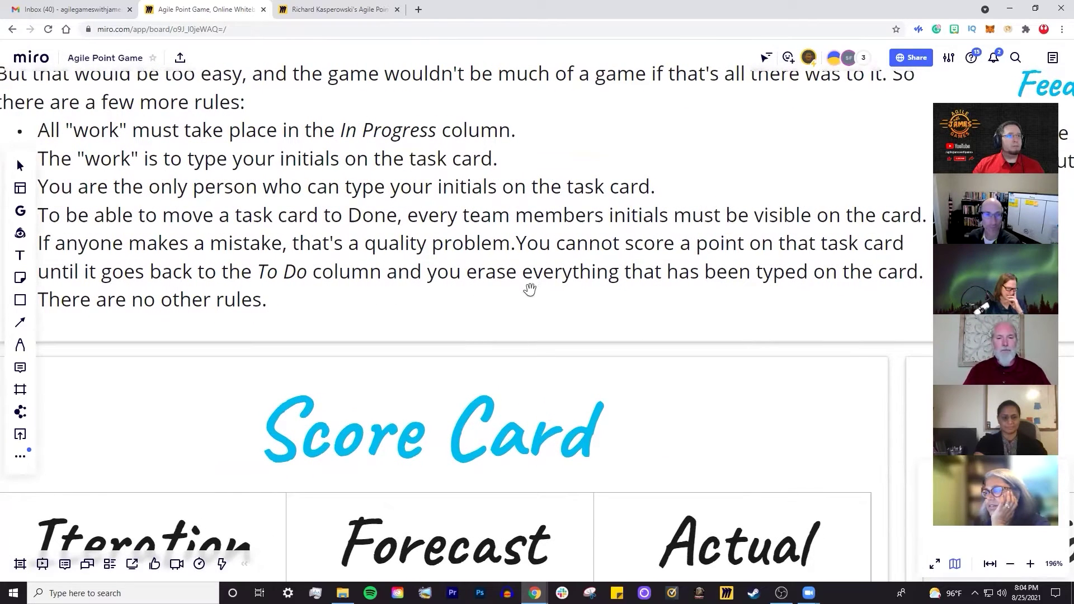
pyautogui.hscroll(2, 532, 288)
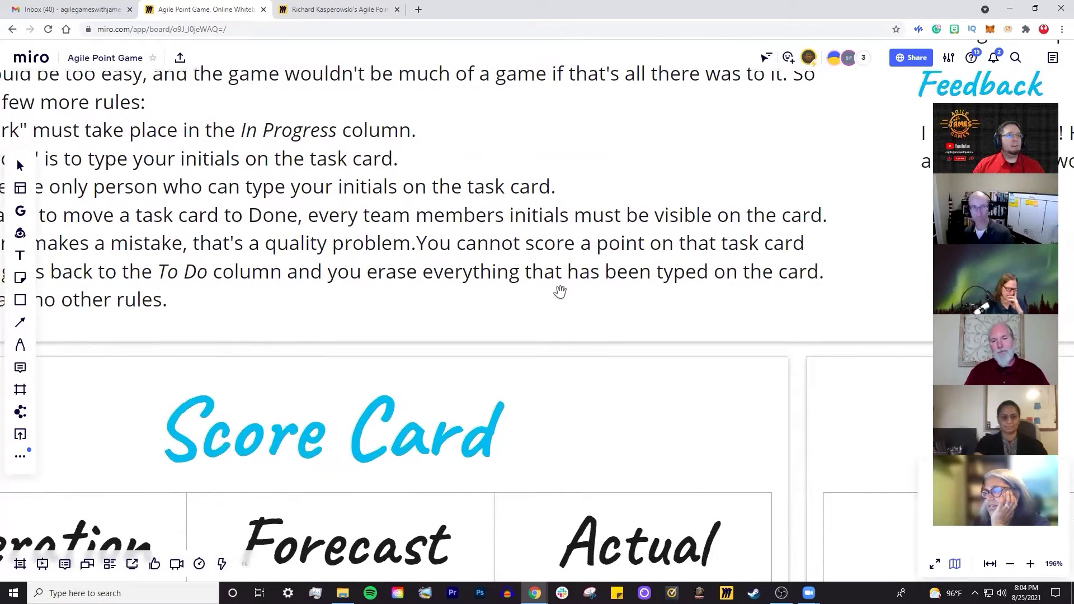
pyautogui.moveTo(289, 315); pyautogui.dragTo(501, 315)
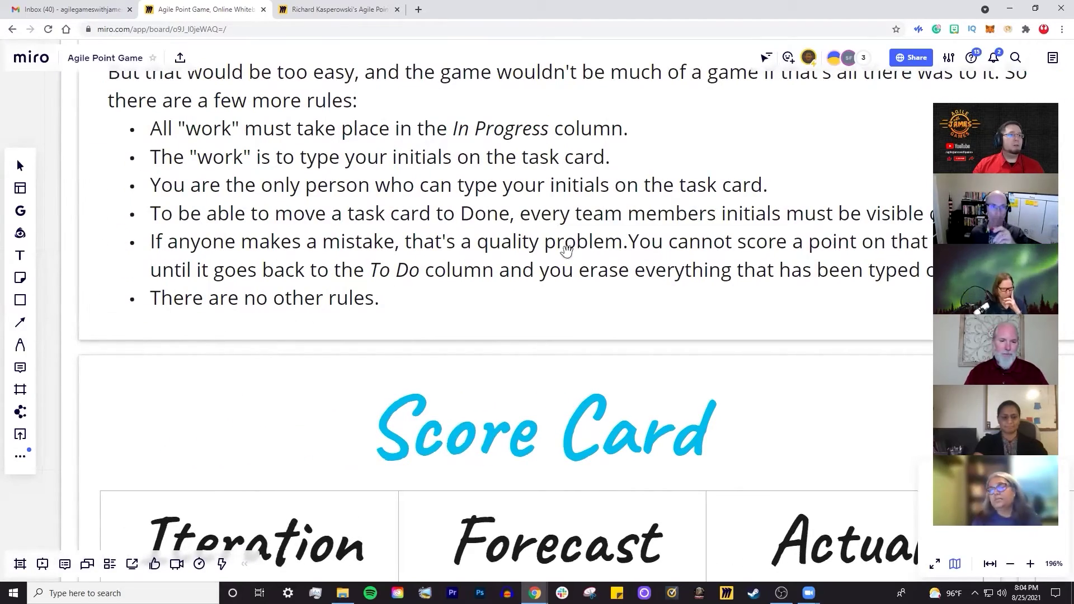
pyautogui.scroll(-6, 354, 324)
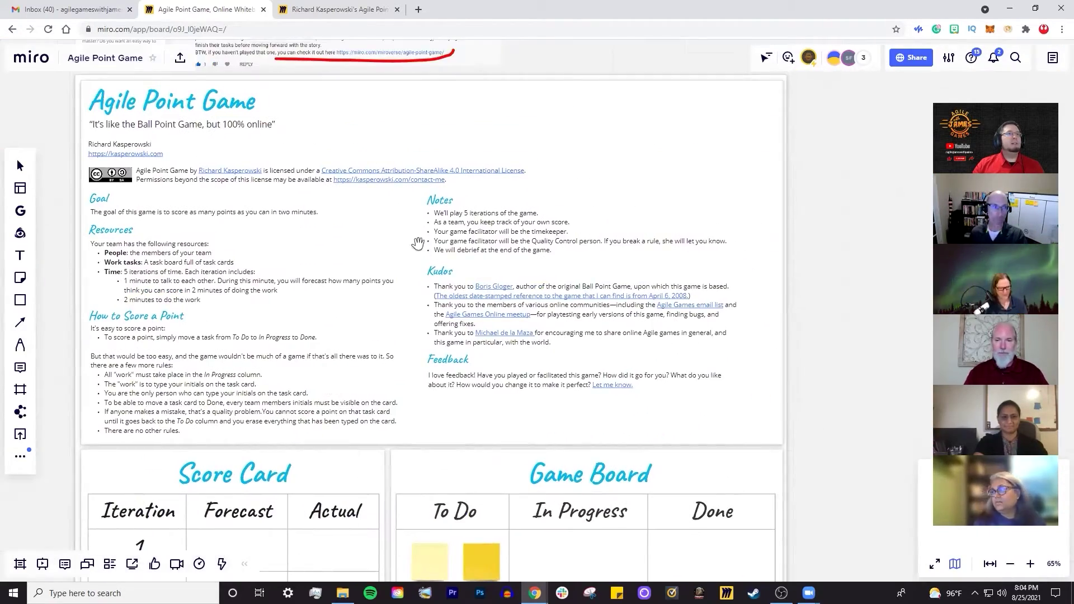
pyautogui.scroll(6, 374, 331)
pyautogui.scroll(3, 249, 311)
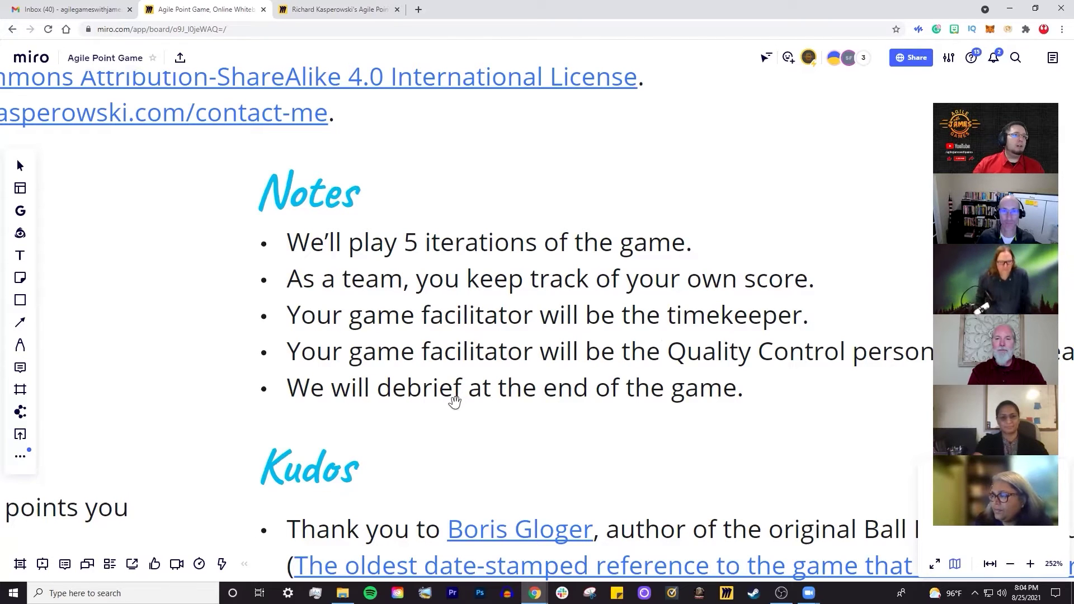
pyautogui.moveTo(477, 407); pyautogui.dragTo(220, 345)
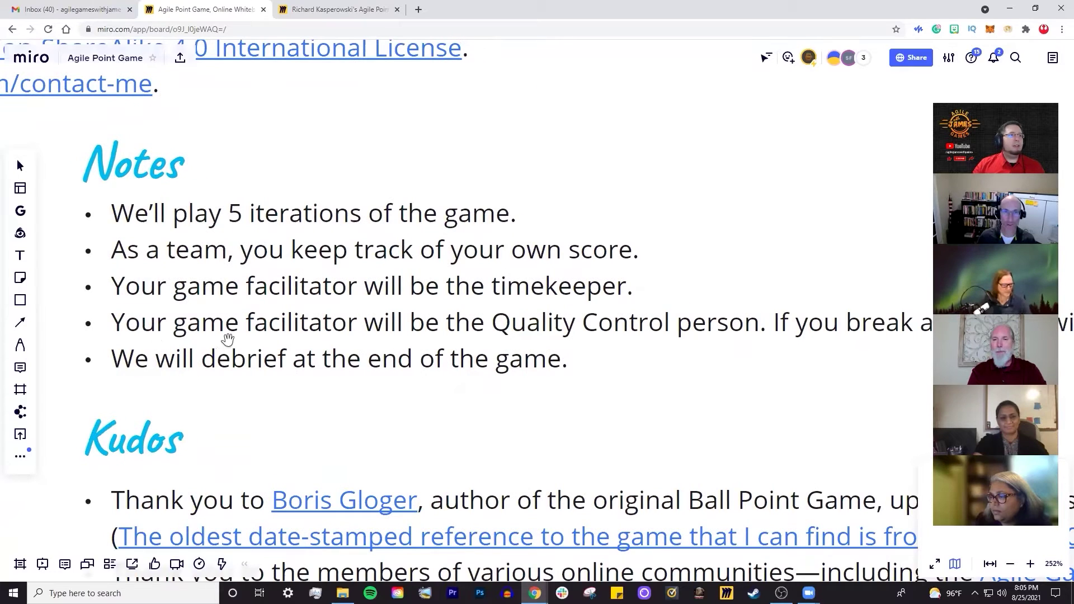
pyautogui.moveTo(697, 343); pyautogui.dragTo(480, 353)
pyautogui.scroll(-2, 482, 352)
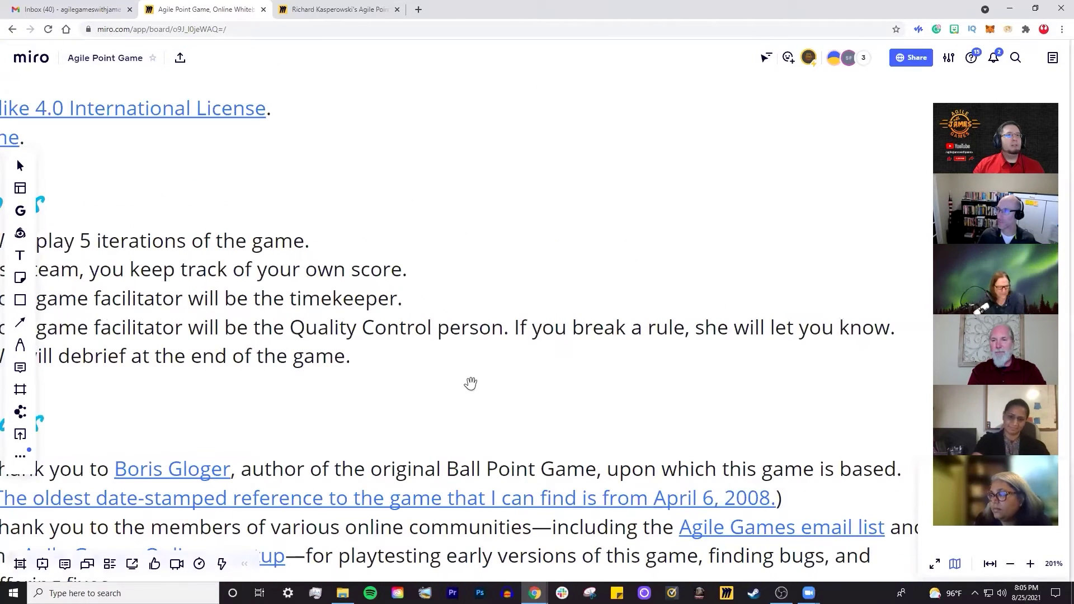
pyautogui.moveTo(333, 377); pyautogui.dragTo(592, 376)
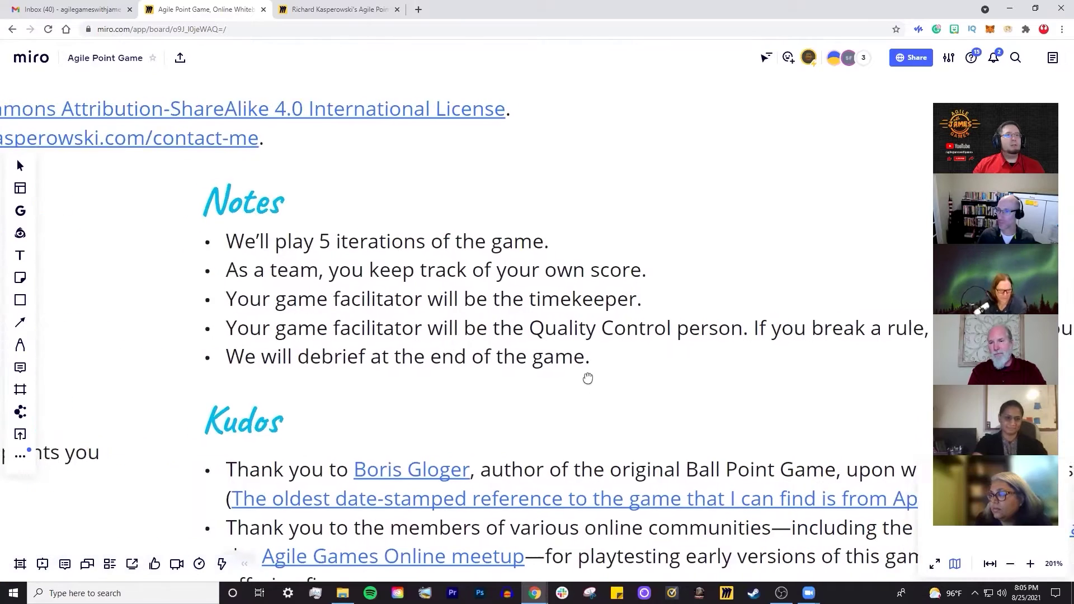
pyautogui.scroll(3, 257, 379)
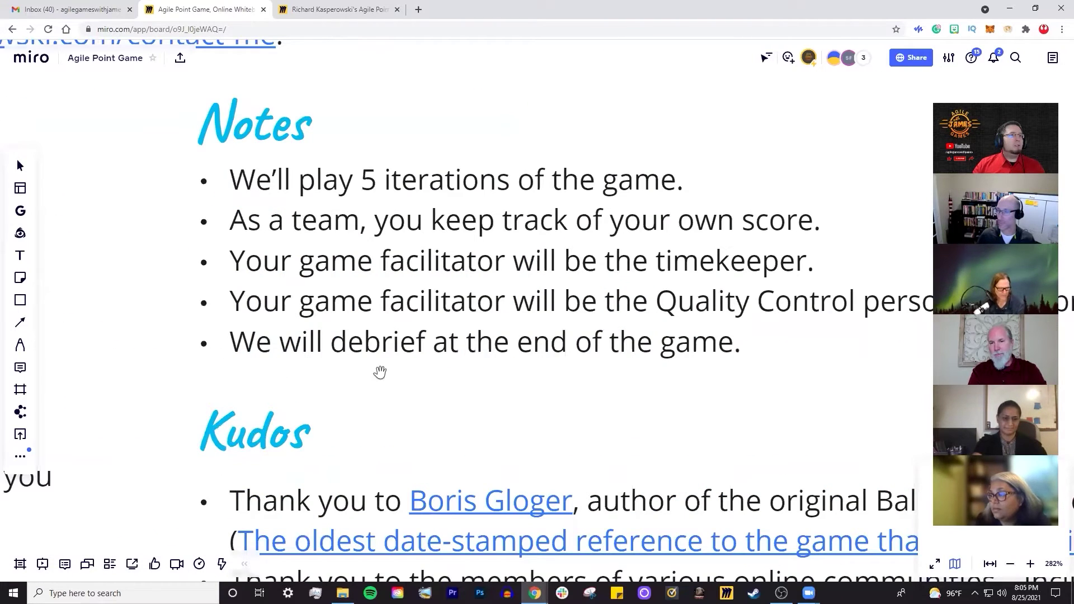
pyautogui.scroll(-5, 420, 386)
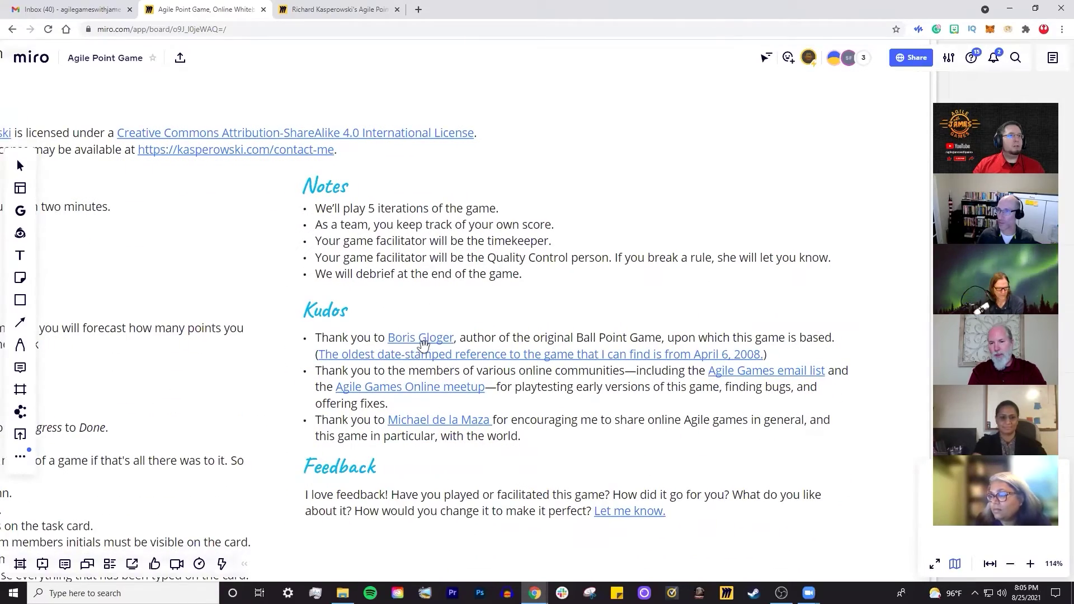
pyautogui.scroll(3, 621, 405)
pyautogui.scroll(-2, 509, 377)
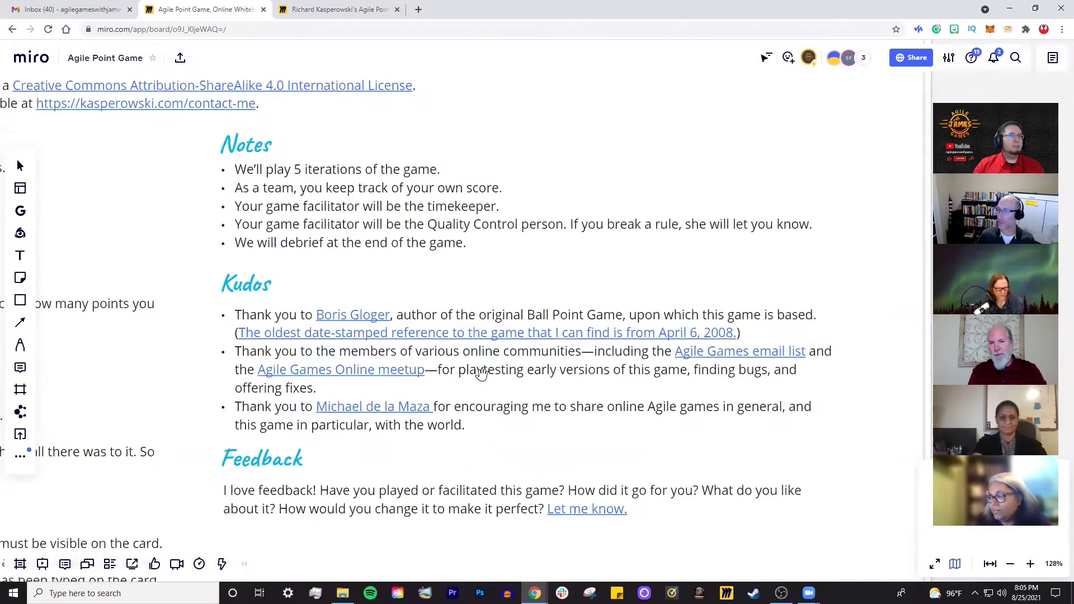
pyautogui.scroll(-5, 479, 374)
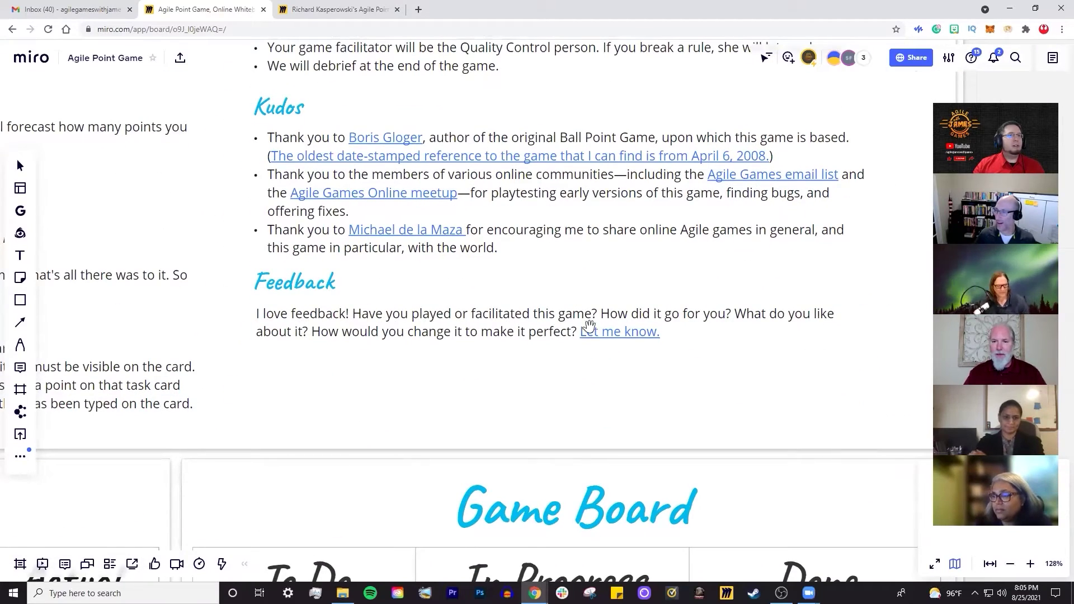
pyautogui.scroll(-10, 405, 398)
pyautogui.scroll(-5, 552, 241)
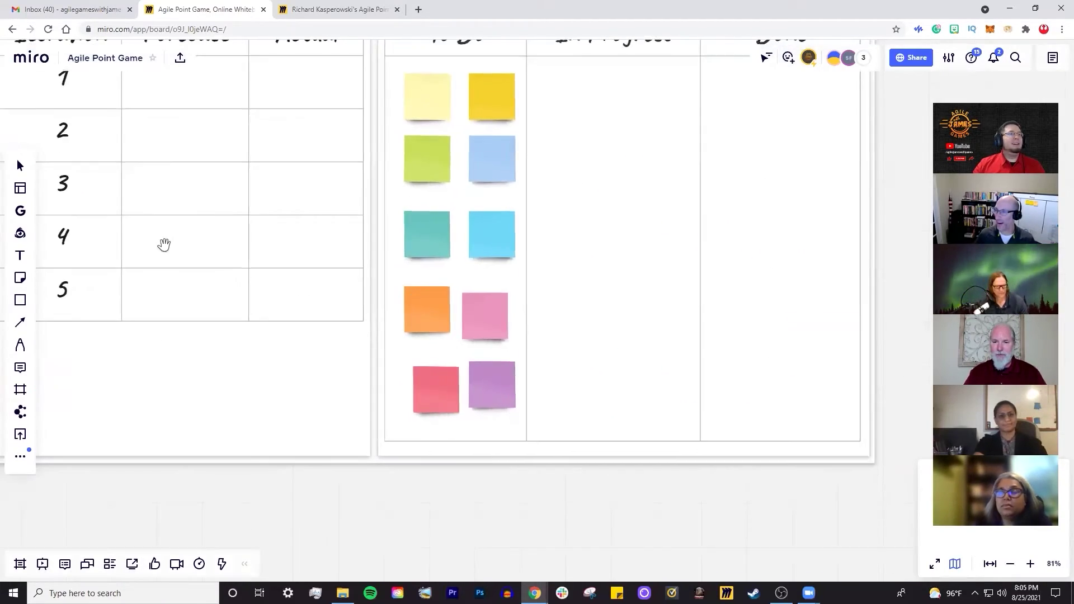
pyautogui.scroll(5, 456, 359)
pyautogui.scroll(5, 378, 360)
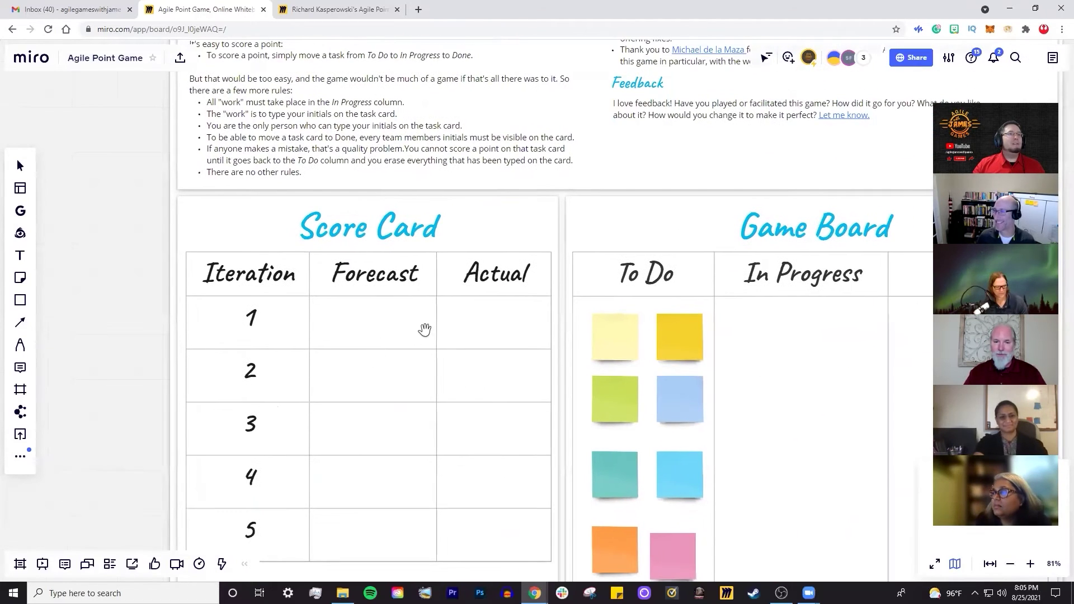
pyautogui.scroll(-4, 423, 327)
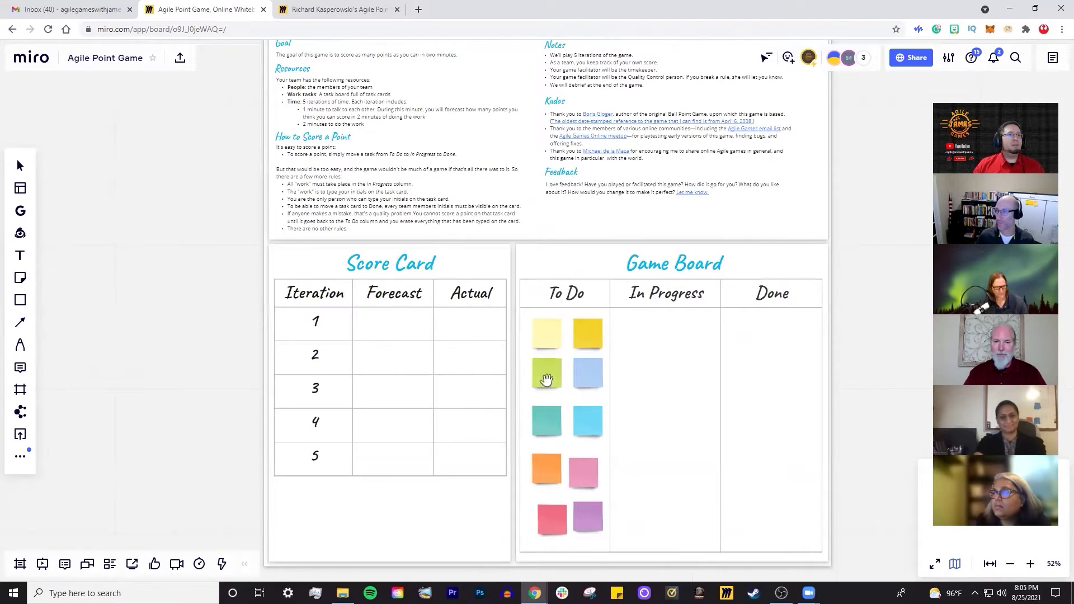
pyautogui.scroll(3, 386, 324)
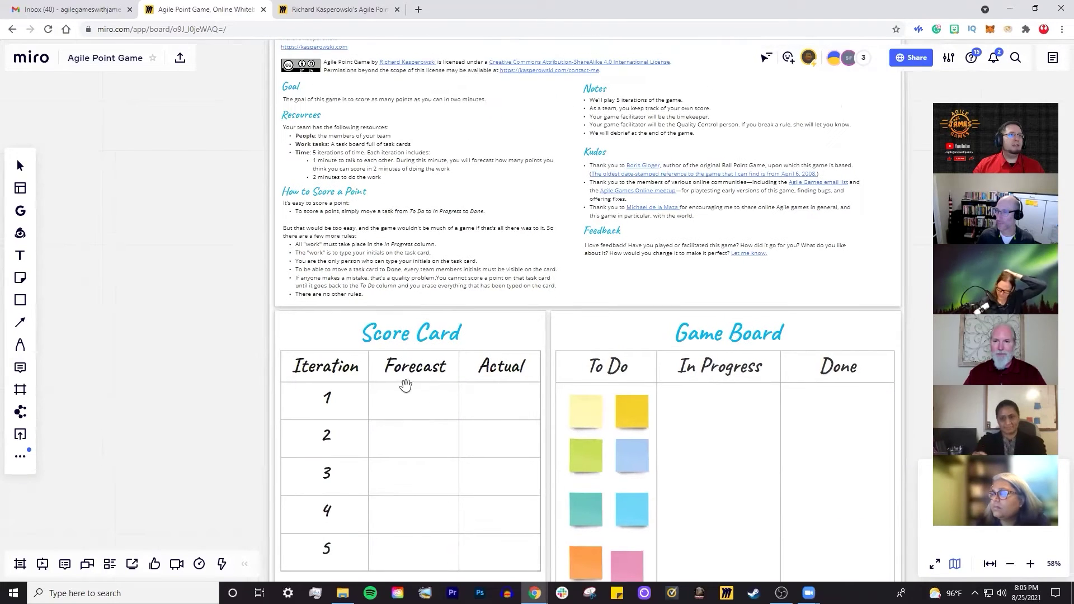
pyautogui.scroll(3, 371, 217)
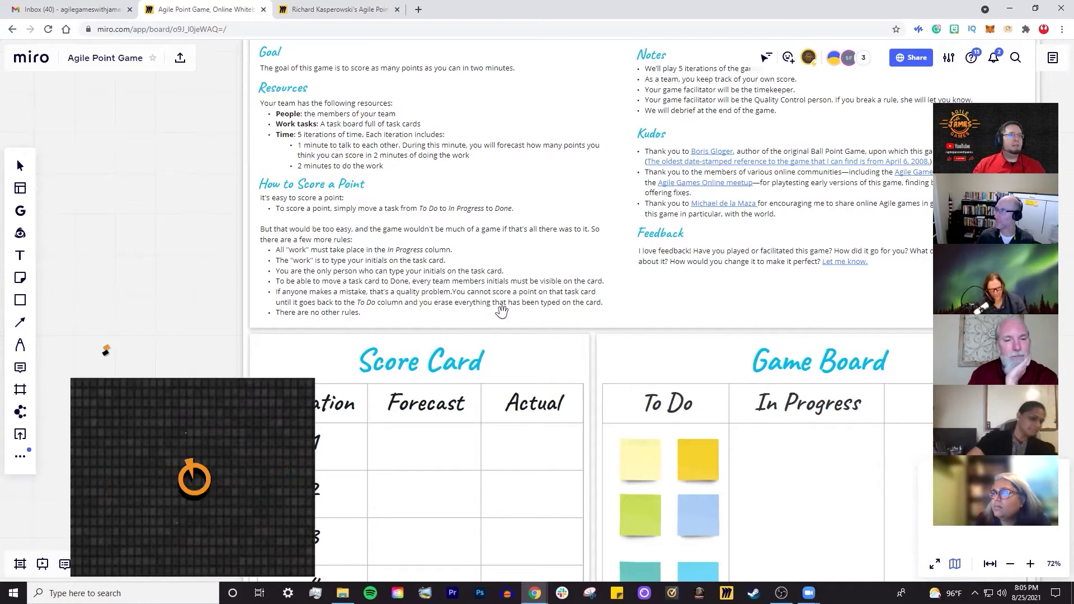
pyautogui.scroll(-2, 485, 240)
pyautogui.hscroll(2, 485, 240)
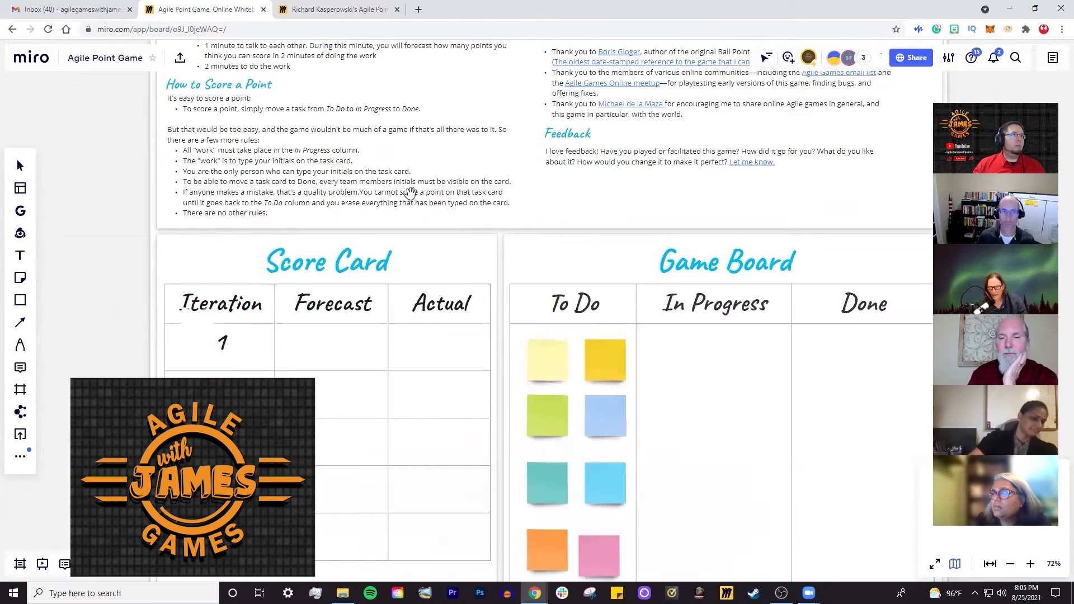
pyautogui.scroll(4, 425, 251)
pyautogui.hscroll(-2, 425, 251)
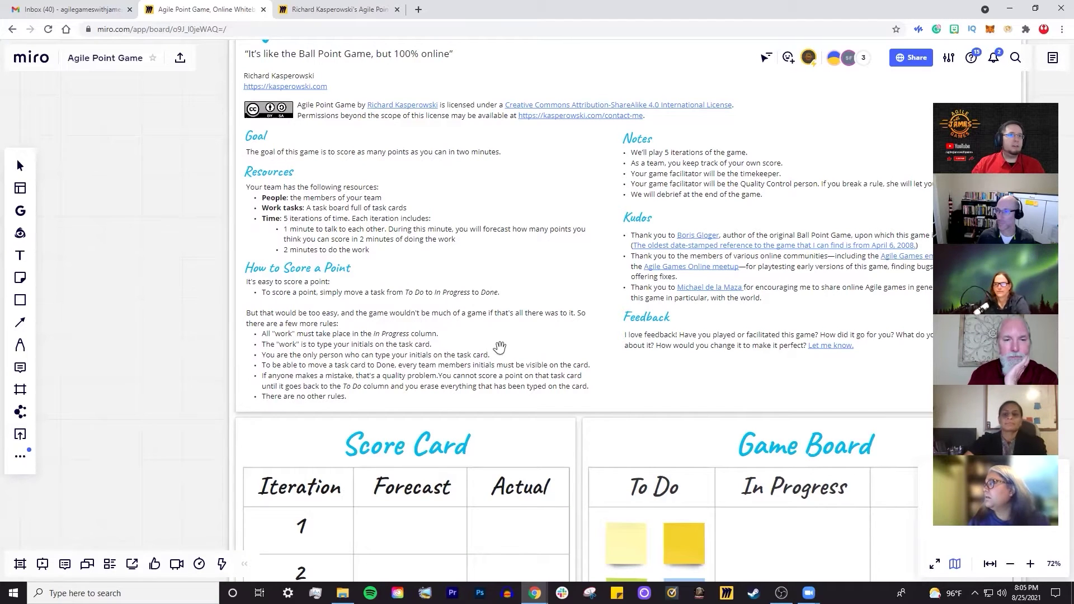
pyautogui.scroll(-5, 501, 345)
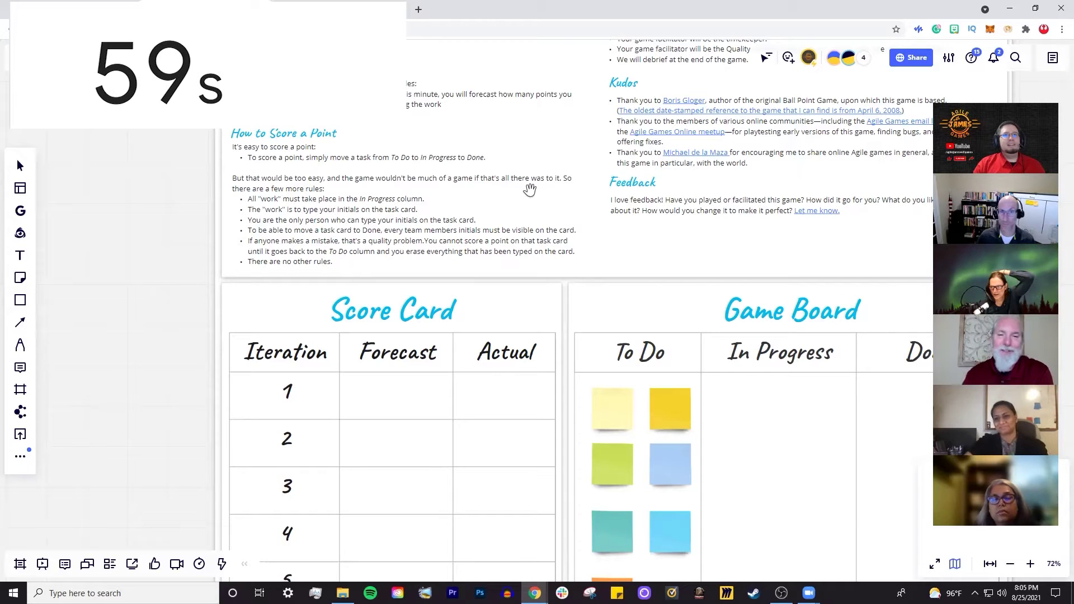
# Step: Select and then deselect a blue task card in the To Do column
pyautogui.scroll(-5, 544, 173)
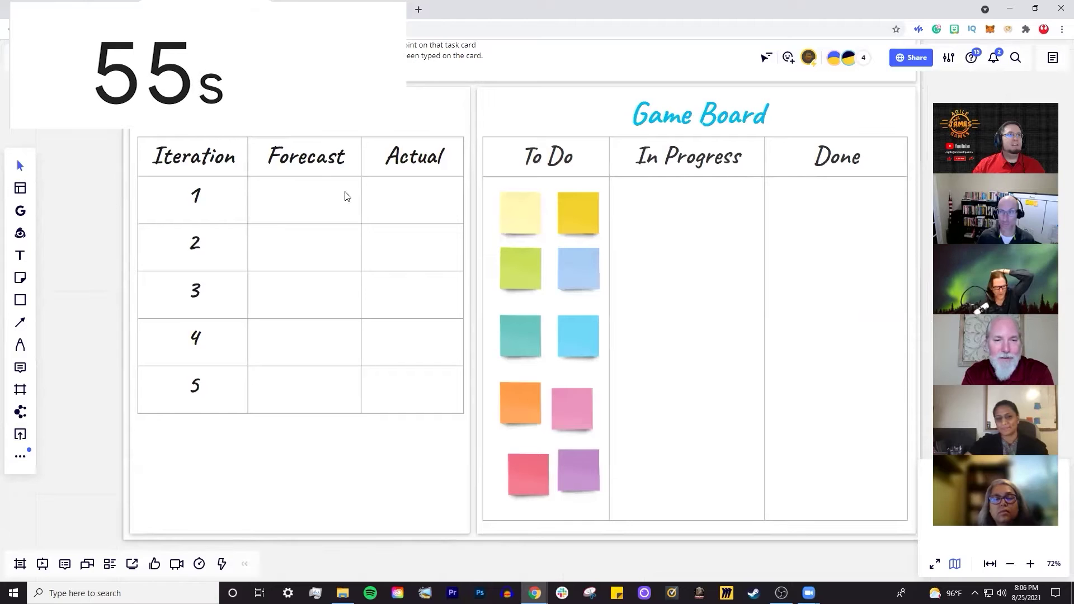
pyautogui.click(518, 223)
pyautogui.click(578, 269)
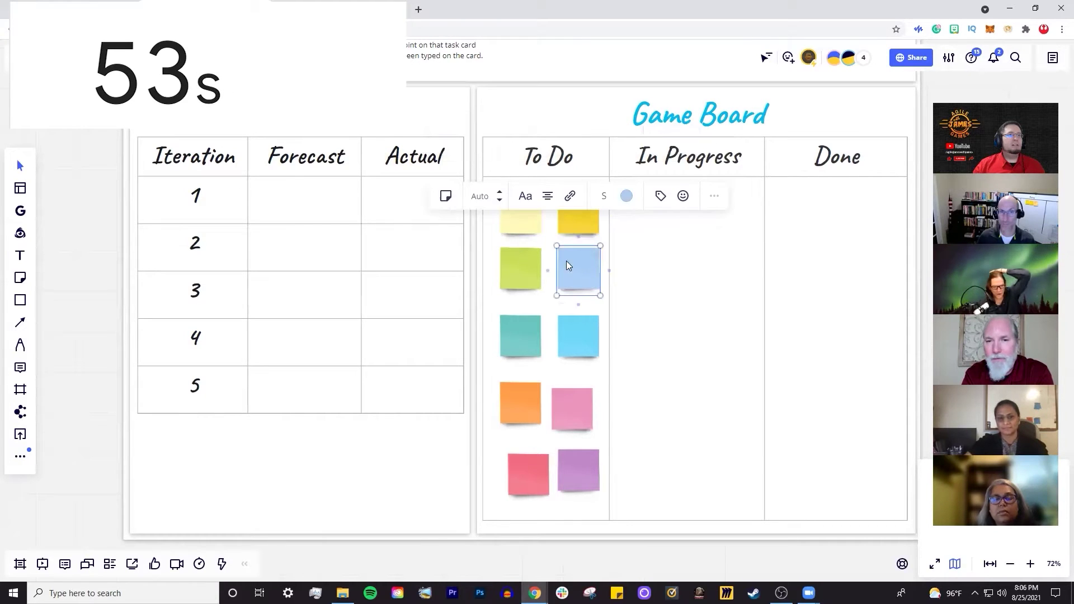
pyautogui.click(363, 437)
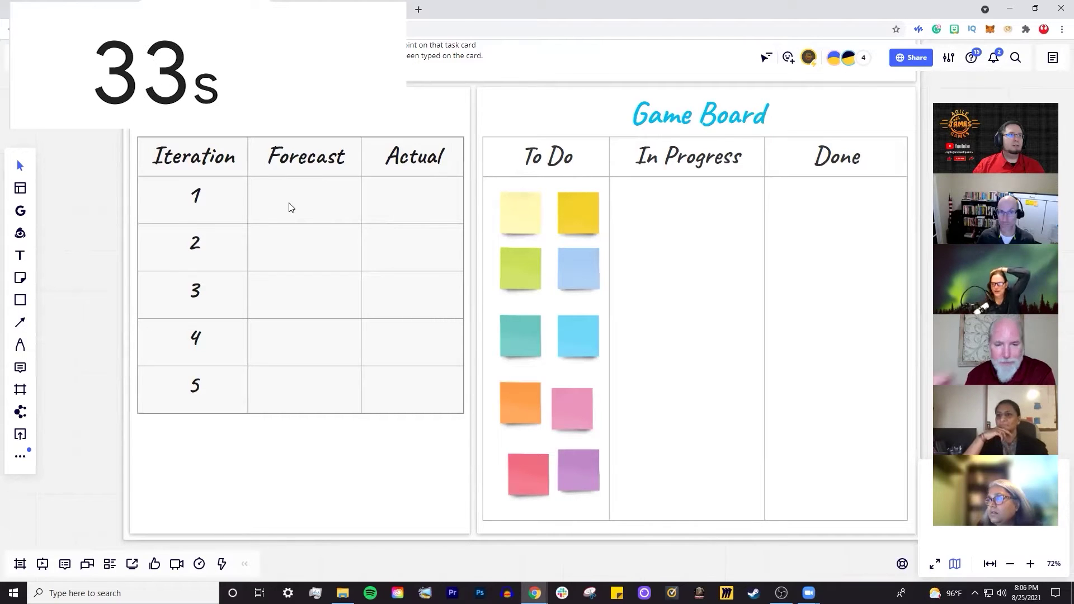
# Step: Add a blank yellow sticky in iteration 1's Forecast cell and copy it into the Actual cell
pyautogui.press('n')
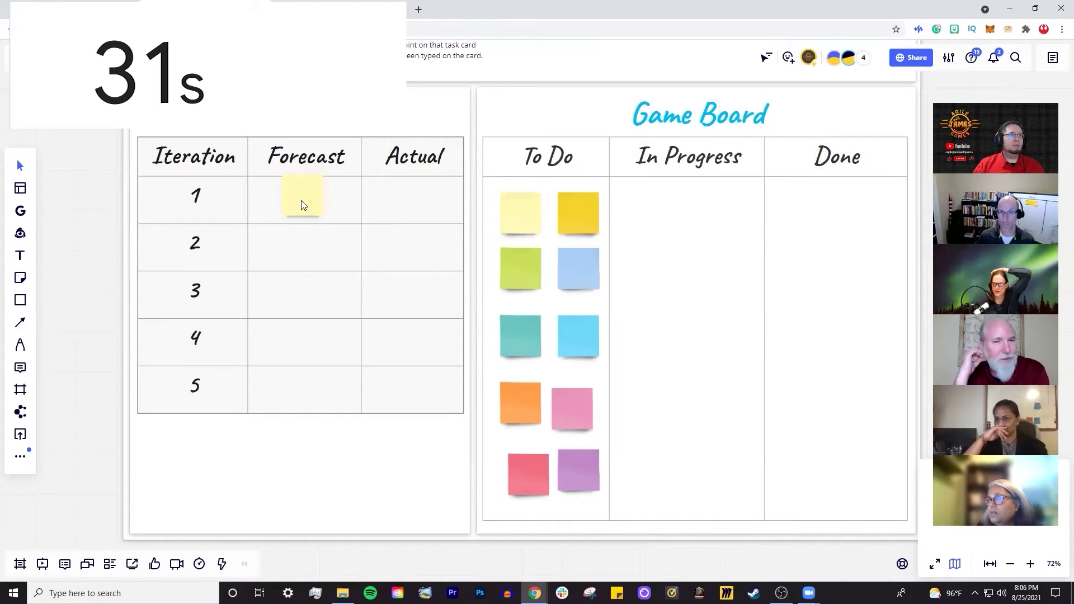
pyautogui.click(303, 203)
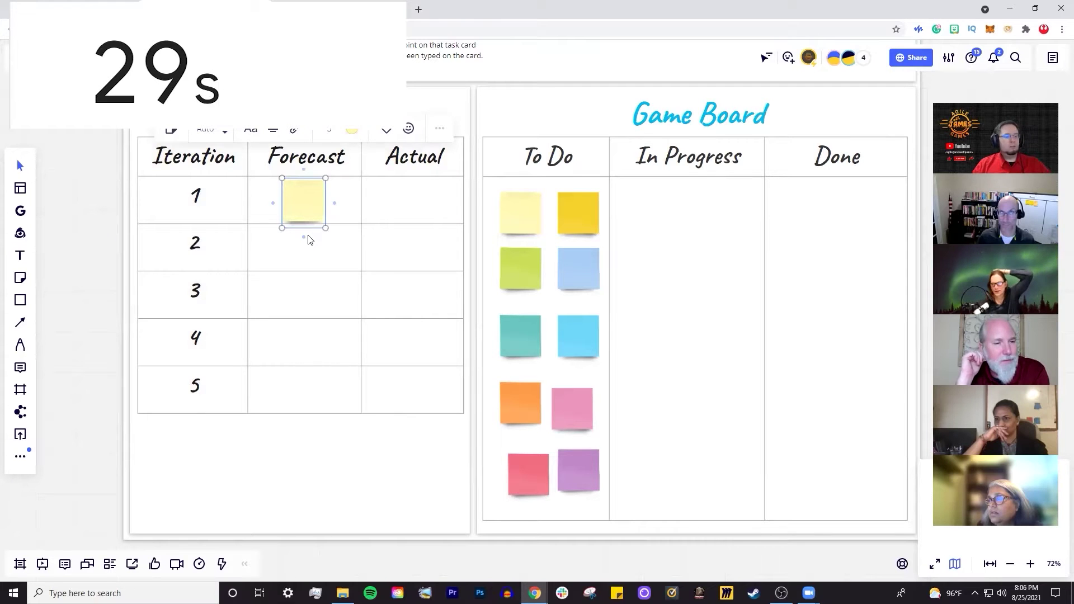
pyautogui.click(334, 219)
pyautogui.click(309, 213)
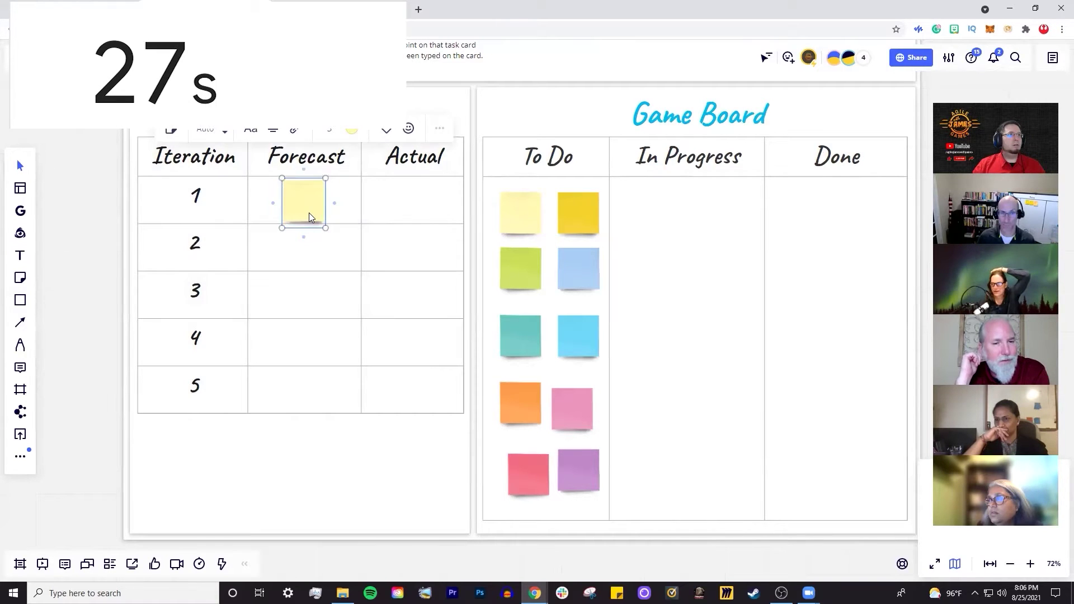
pyautogui.moveTo(309, 212); pyautogui.dragTo(417, 208)
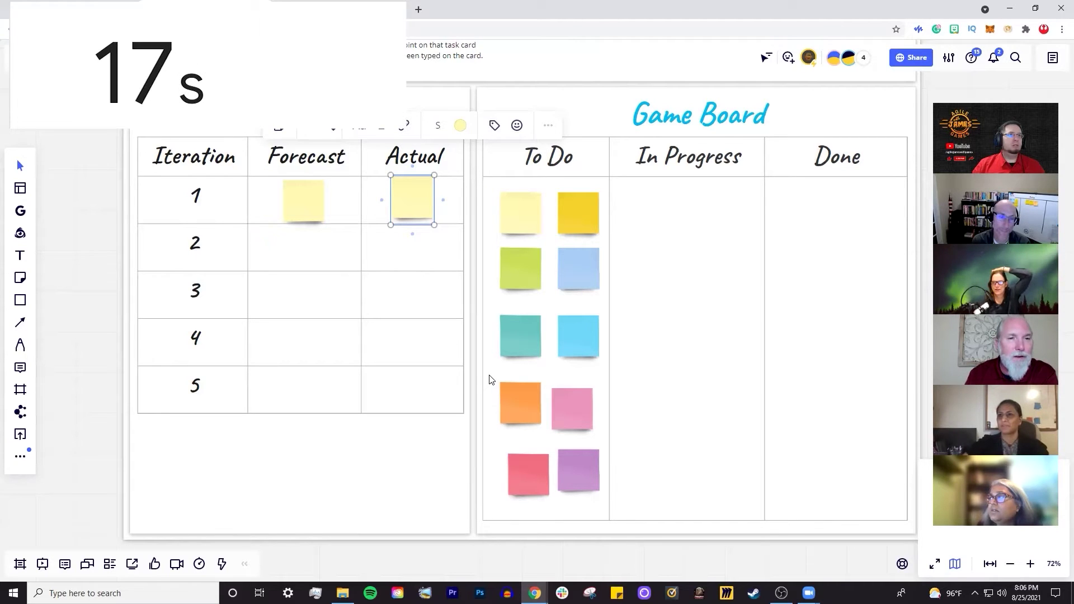
pyautogui.scroll(-4, 526, 417)
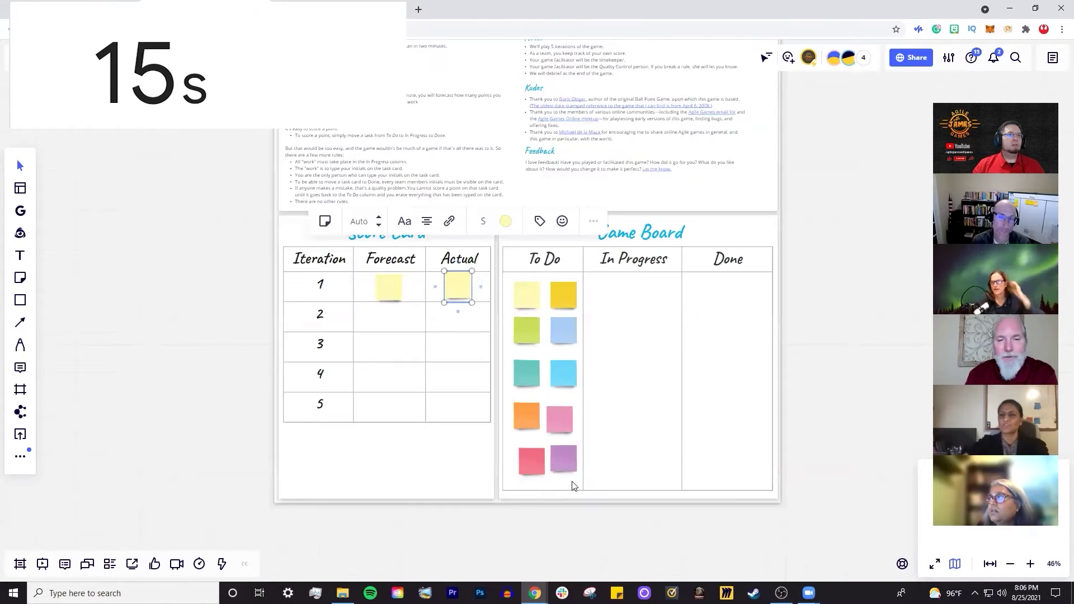
# Step: Copy the ten To Do task stickies beside the Score Card, then edit iteration 1's Forecast sticky
pyautogui.moveTo(571, 482); pyautogui.dragTo(508, 281)
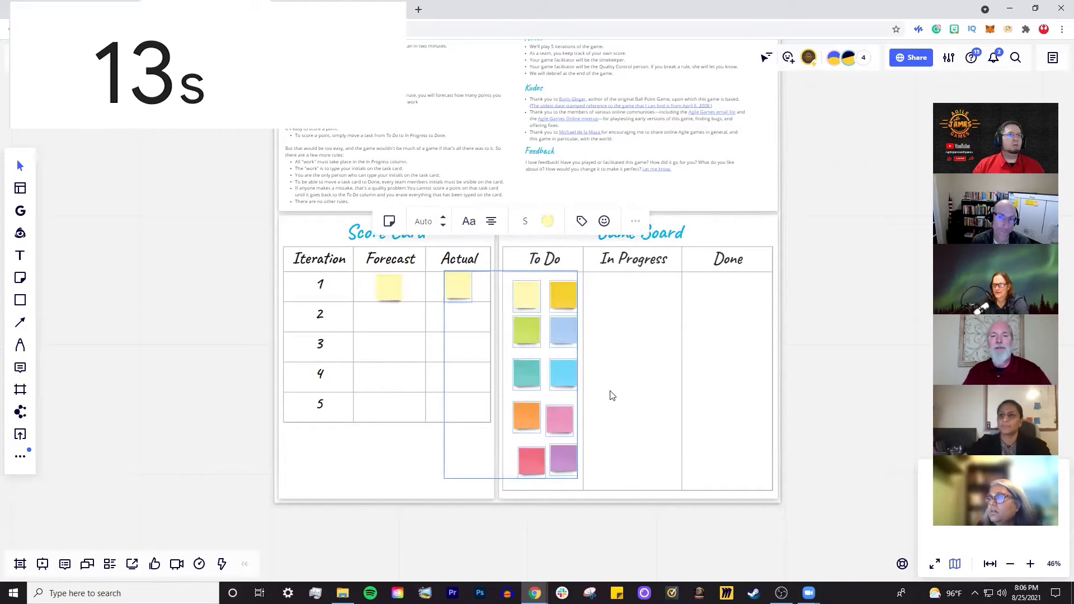
pyautogui.click(594, 442)
pyautogui.moveTo(596, 481); pyautogui.dragTo(181, 311)
pyautogui.click(257, 333)
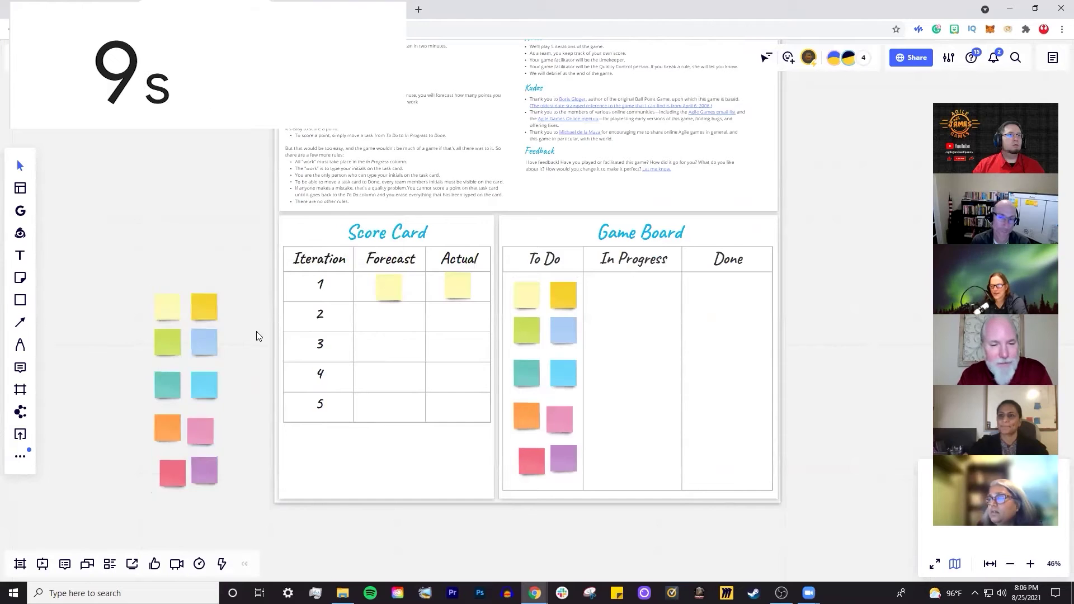
pyautogui.scroll(5, 386, 353)
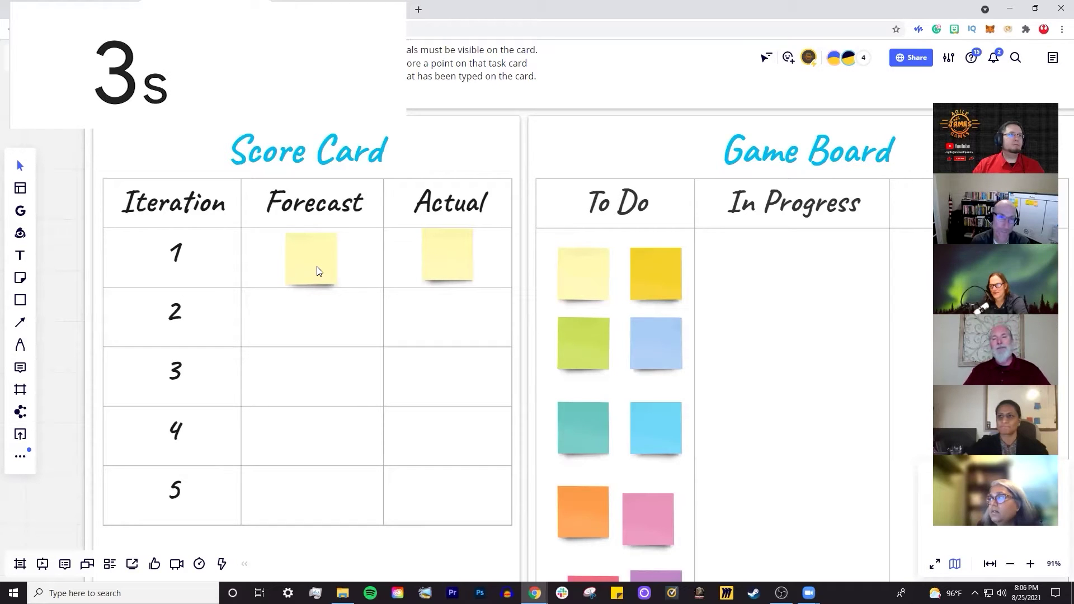
pyautogui.doubleClick(316, 267)
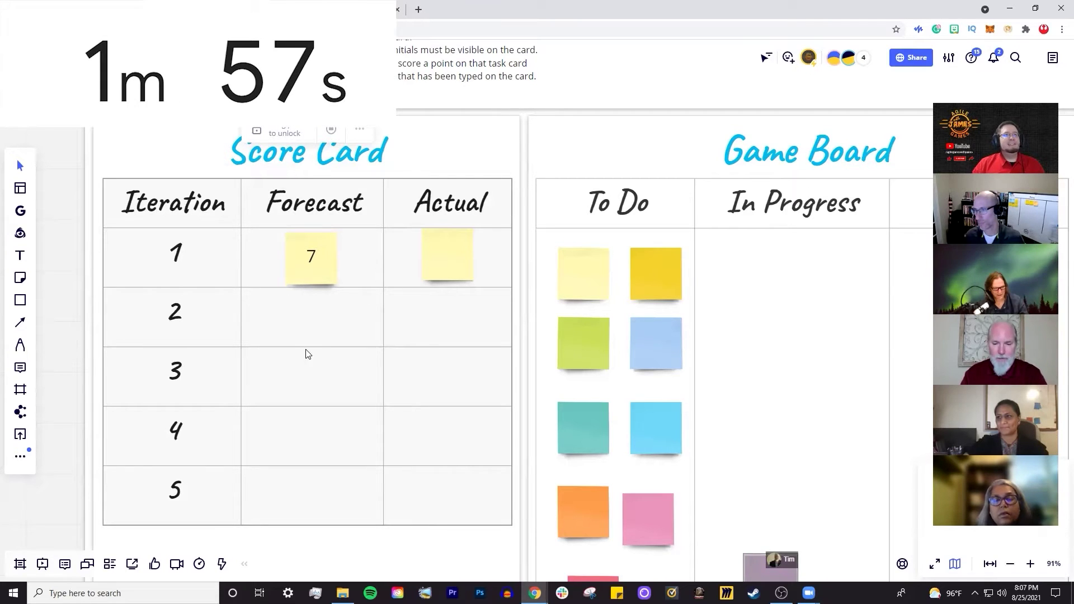
# Step: Move the TN and SM stickies from Done back into In Progress
pyautogui.scroll(-5, 492, 304)
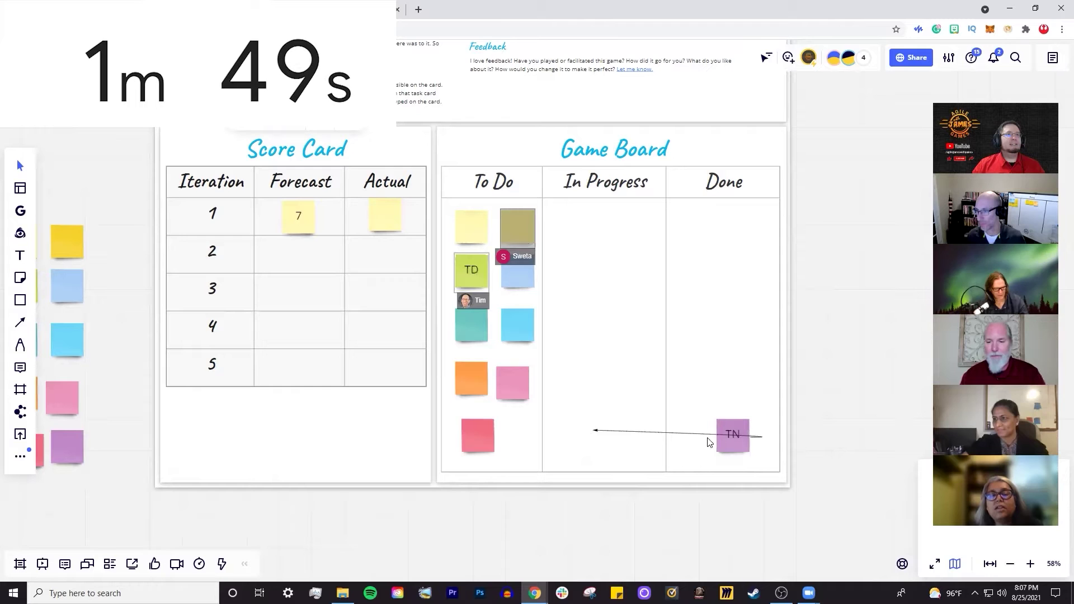
pyautogui.click(738, 436)
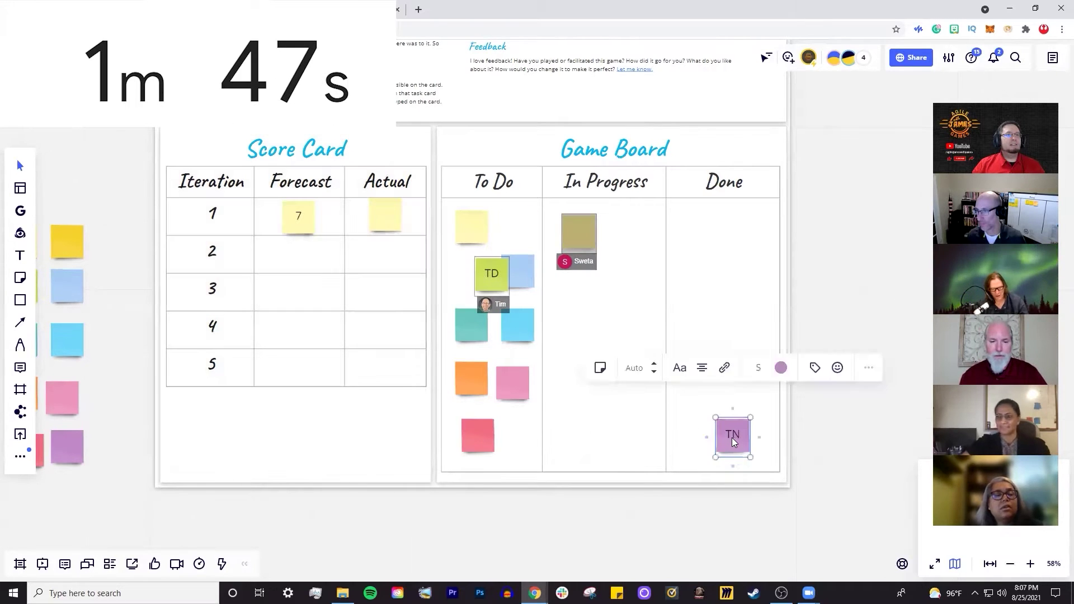
pyautogui.moveTo(733, 437); pyautogui.dragTo(575, 465)
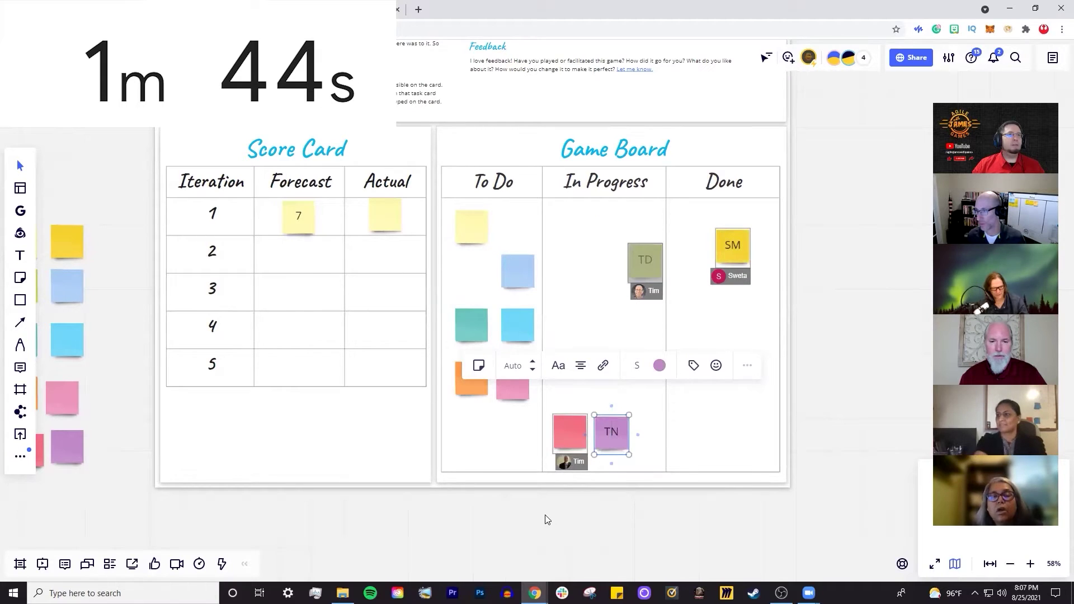
pyautogui.moveTo(725, 282); pyautogui.dragTo(610, 292)
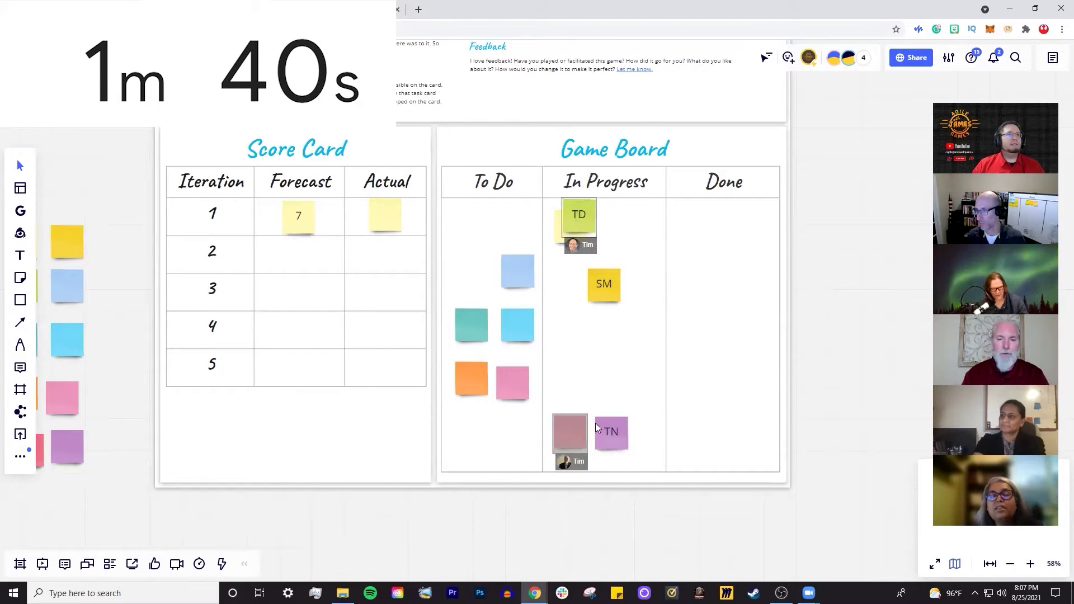
# Step: Pan and zoom back so the Game Board columns are in view
pyautogui.scroll(5, 545, 370)
pyautogui.scroll(-1, 545, 371)
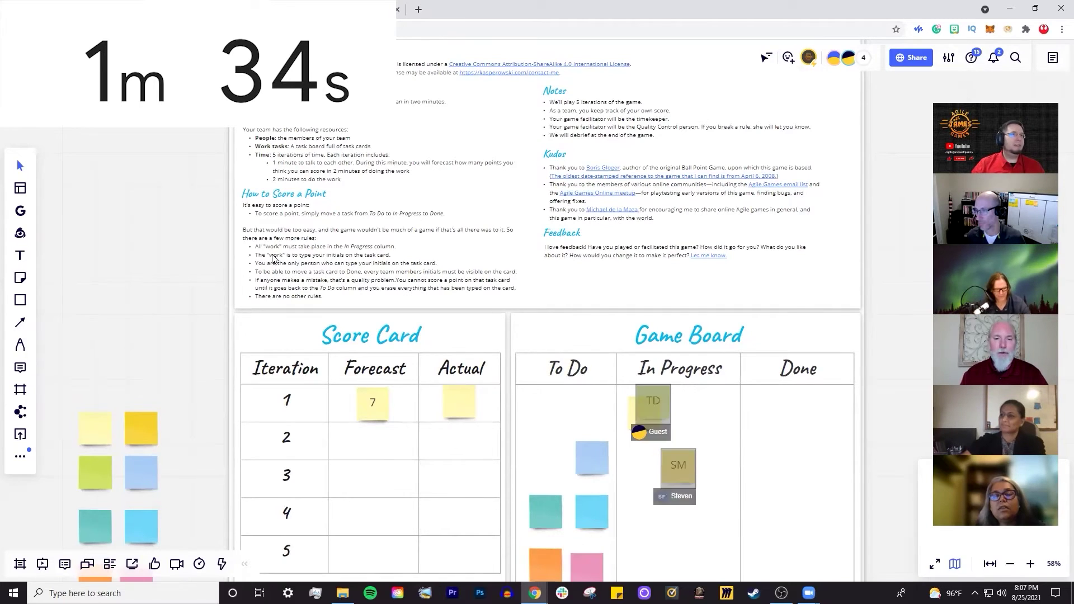
pyautogui.scroll(3, 444, 302)
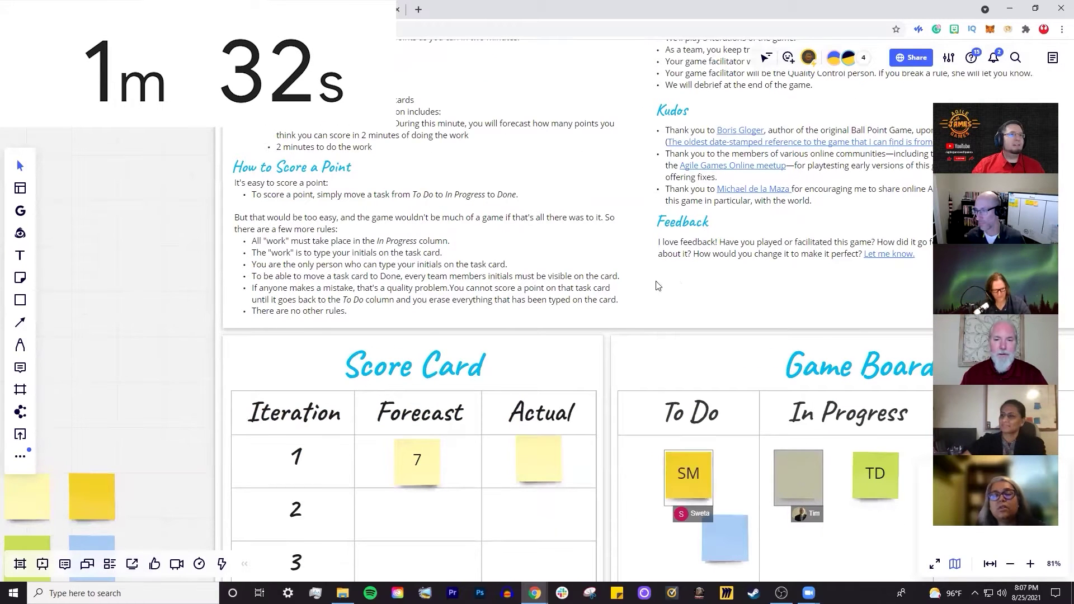
pyautogui.moveTo(671, 281); pyautogui.dragTo(554, 243)
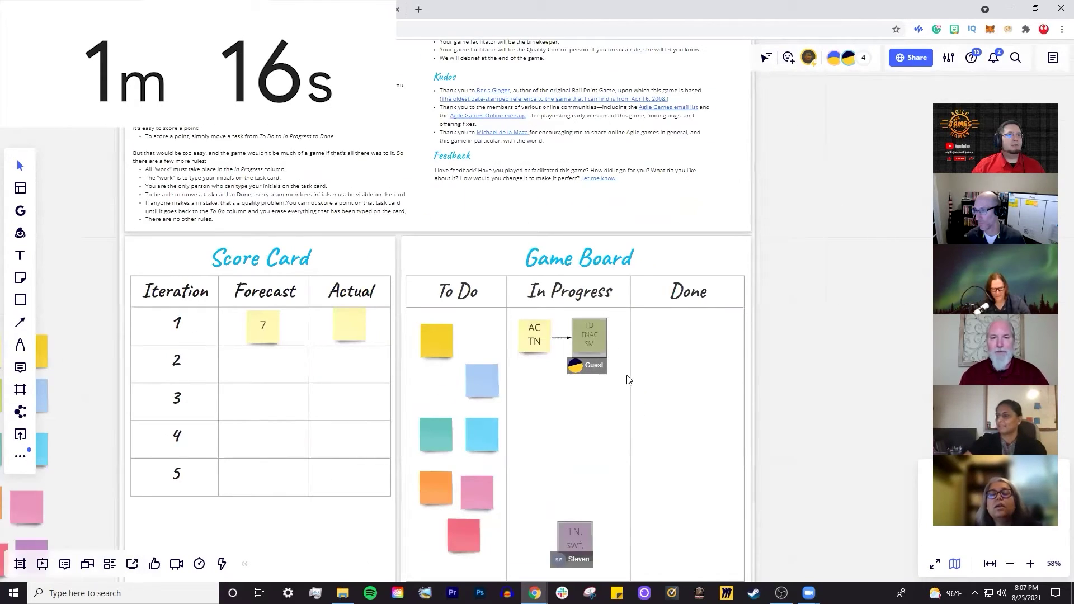
pyautogui.moveTo(836, 367); pyautogui.dragTo(772, 201)
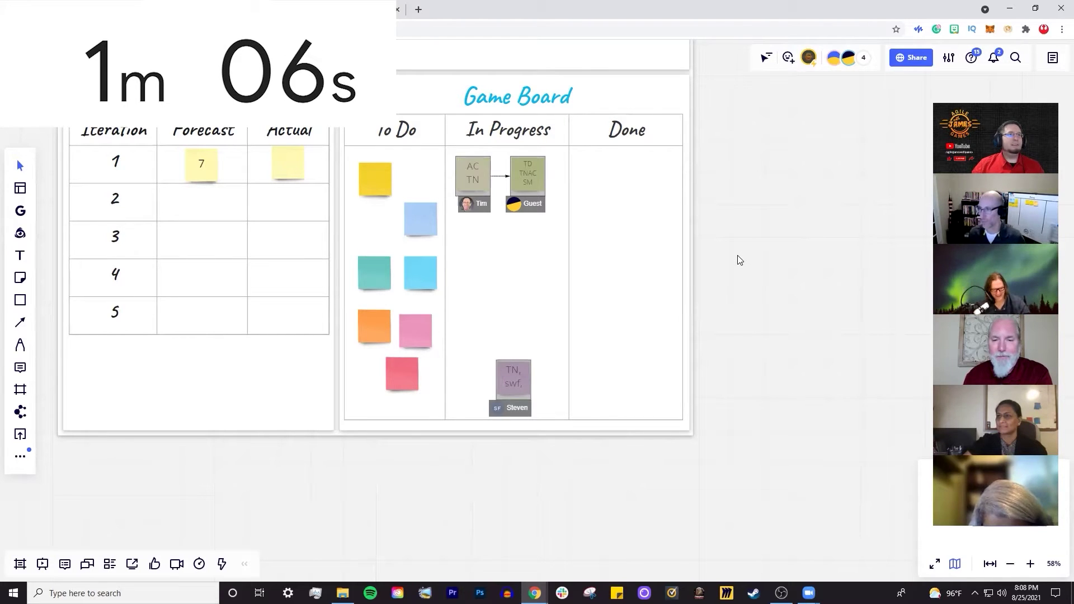
pyautogui.scroll(1, 724, 263)
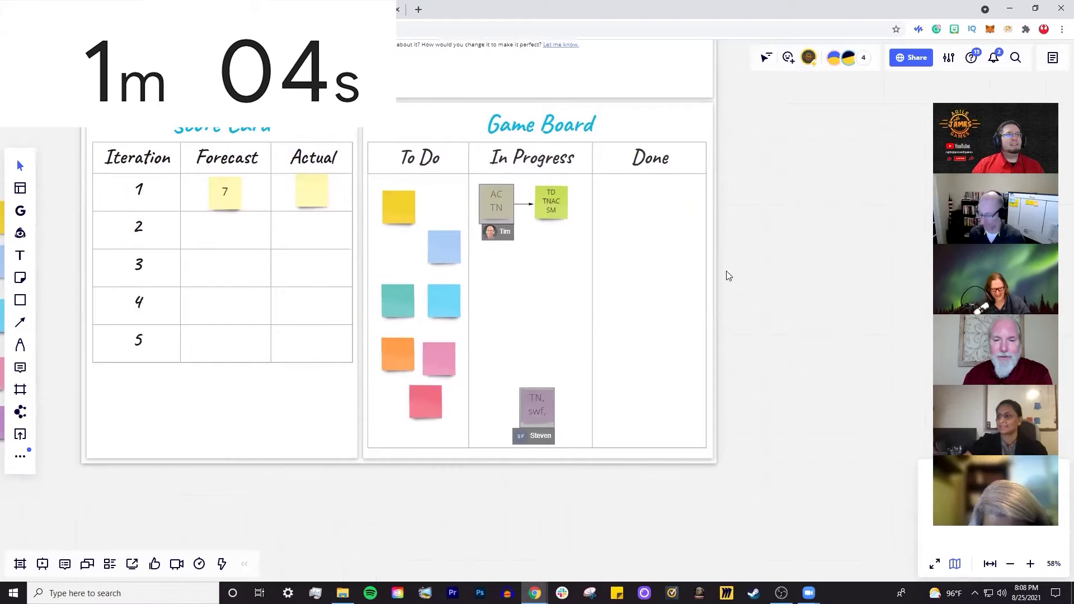
pyautogui.scroll(4, 559, 206)
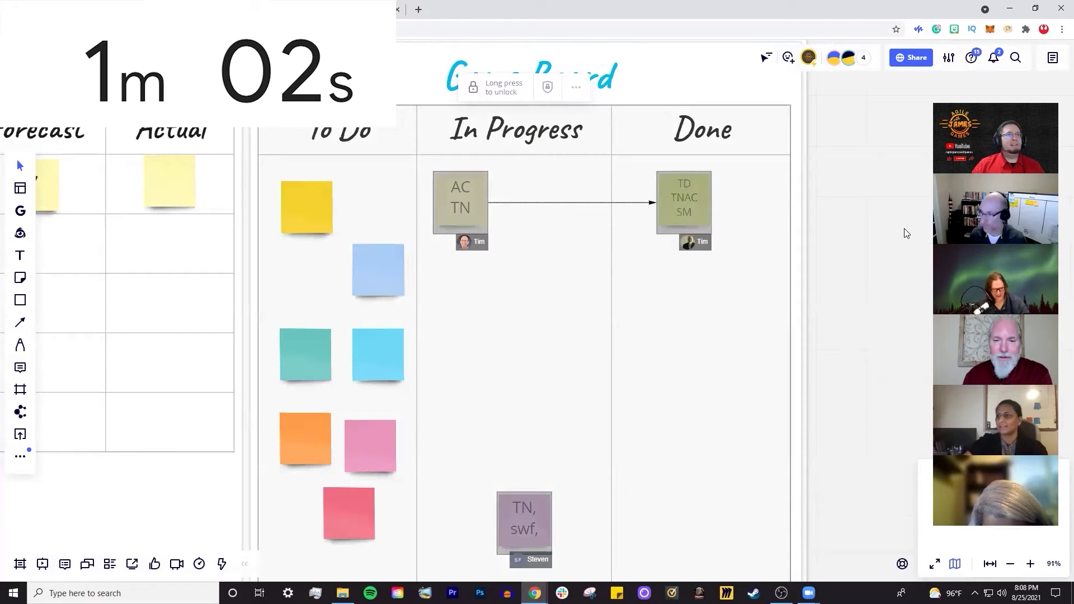
# Step: Delete the arrow connecting the In Progress sticky to the Done sticky, then pan down the Done column
pyautogui.click(628, 202)
pyautogui.press('Delete')
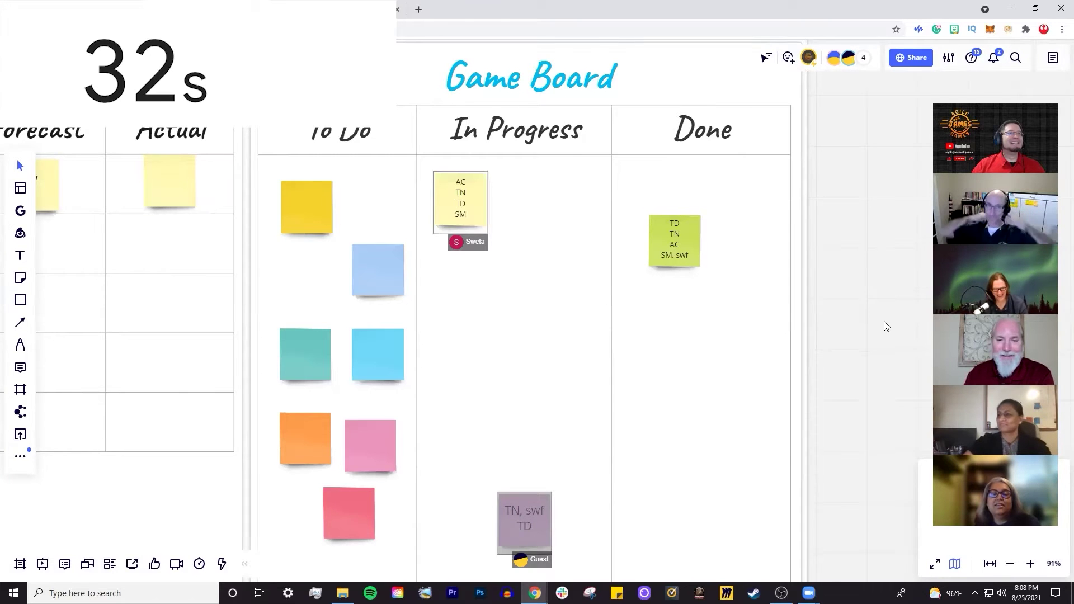
pyautogui.moveTo(884, 323); pyautogui.dragTo(880, 211)
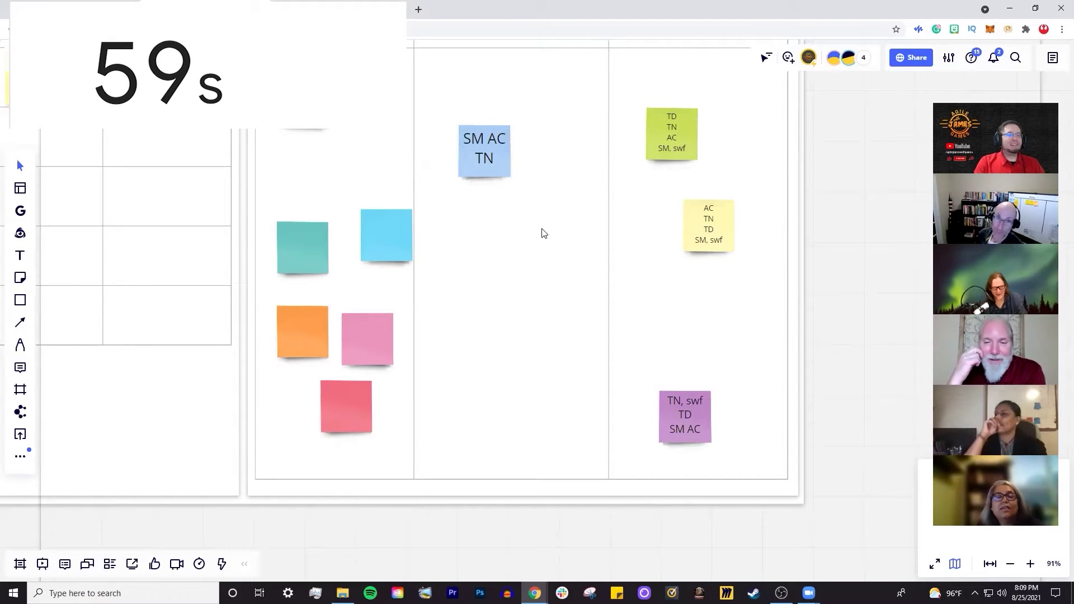
# Step: Delete the played stickies from In Progress and Done, then the leftover To Do stickies, including the last yellow one
pyautogui.scroll(-5, 613, 298)
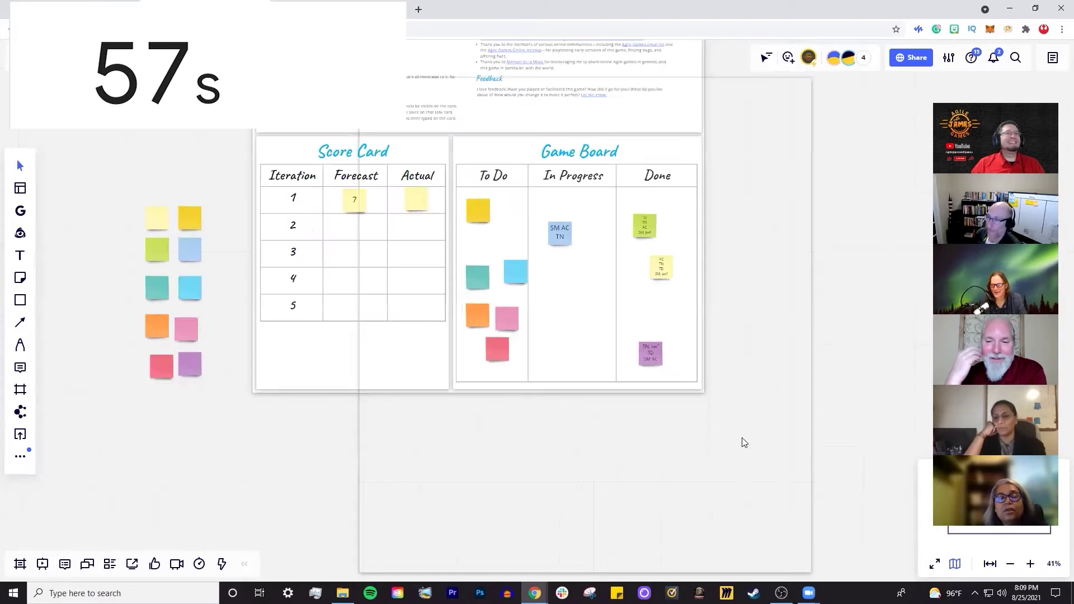
pyautogui.moveTo(745, 424); pyautogui.dragTo(536, 199)
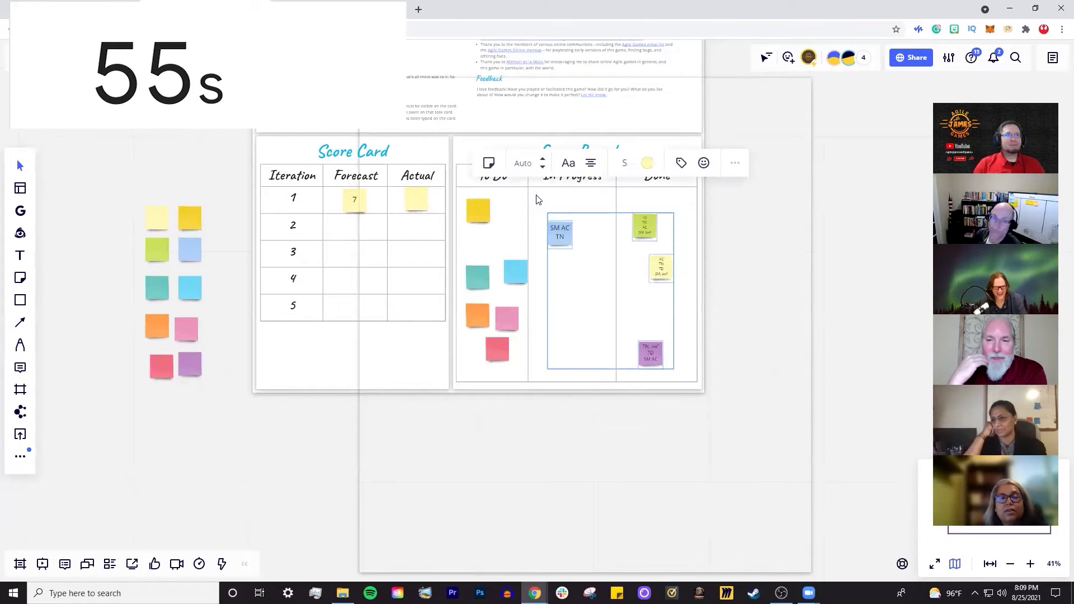
pyautogui.press('Delete')
pyautogui.moveTo(537, 364); pyautogui.dragTo(566, 363)
pyautogui.moveTo(588, 416); pyautogui.dragTo(492, 215)
pyautogui.press('Delete')
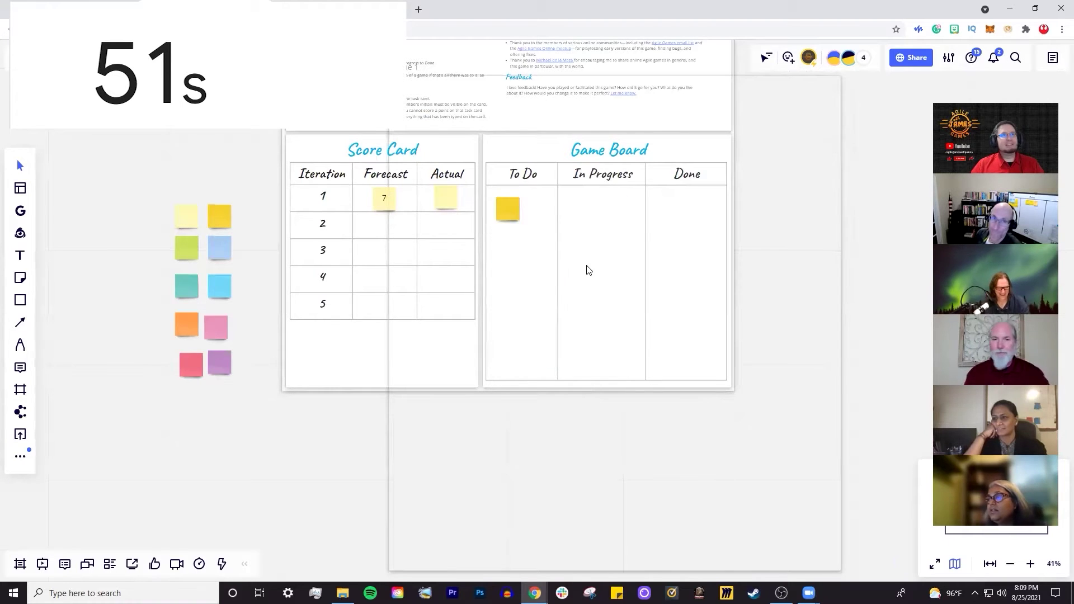
pyautogui.click(512, 211)
pyautogui.press('Delete')
# Step: Copy the ten spare stickies into To Do and enter 3 in iteration 1's Actual sticky
pyautogui.moveTo(256, 392); pyautogui.dragTo(143, 188)
pyautogui.moveTo(214, 215); pyautogui.dragTo(534, 215)
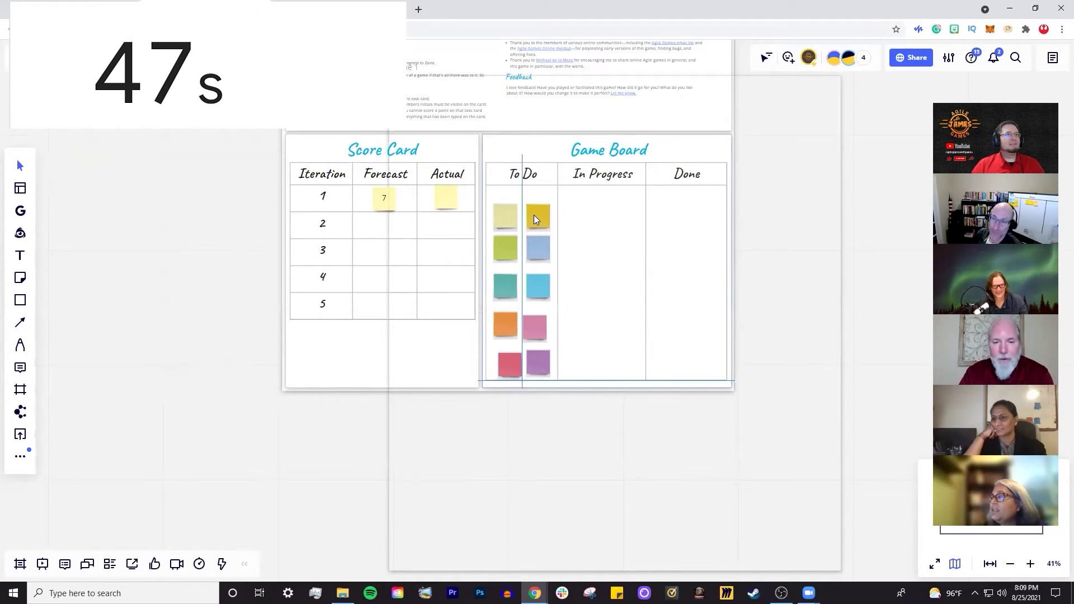
pyautogui.click(445, 207)
pyautogui.write('3')
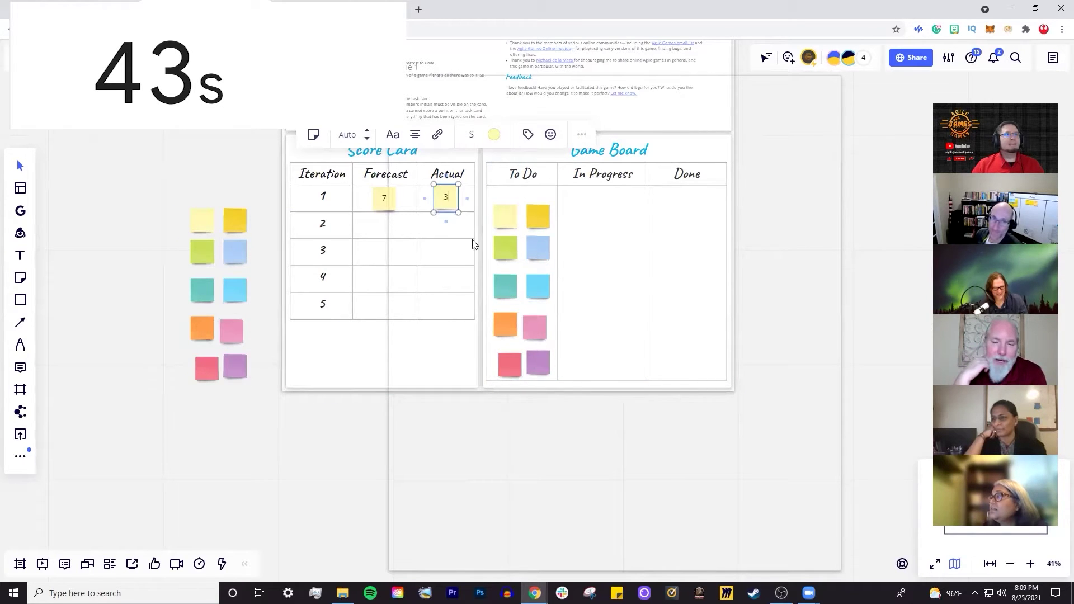
pyautogui.scroll(5, 390, 354)
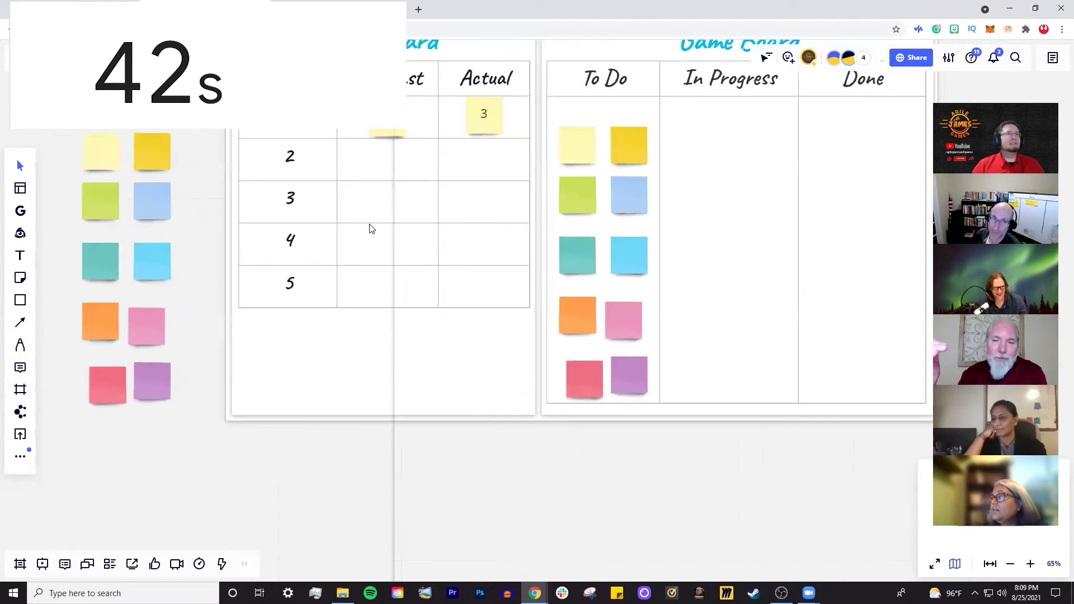
# Step: Copy the 7 and 3 stickies into iteration 2's Forecast and Actual cells
pyautogui.click(385, 133)
pyautogui.moveTo(386, 123); pyautogui.dragTo(383, 160)
pyautogui.click(494, 127)
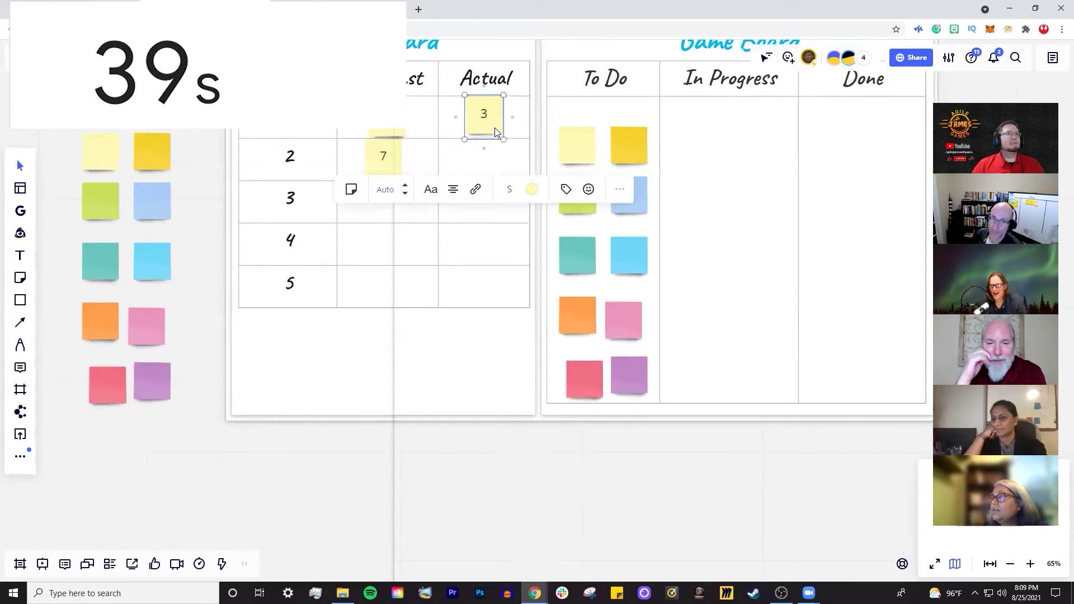
pyautogui.moveTo(487, 123); pyautogui.dragTo(485, 159)
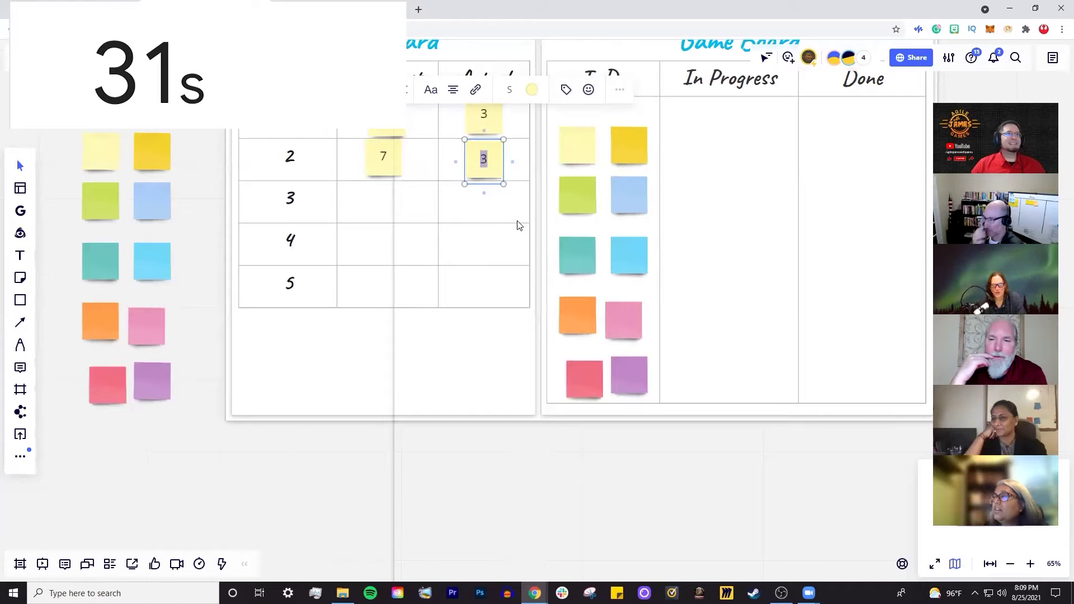
pyautogui.click(434, 295)
pyautogui.scroll(-3, 434, 295)
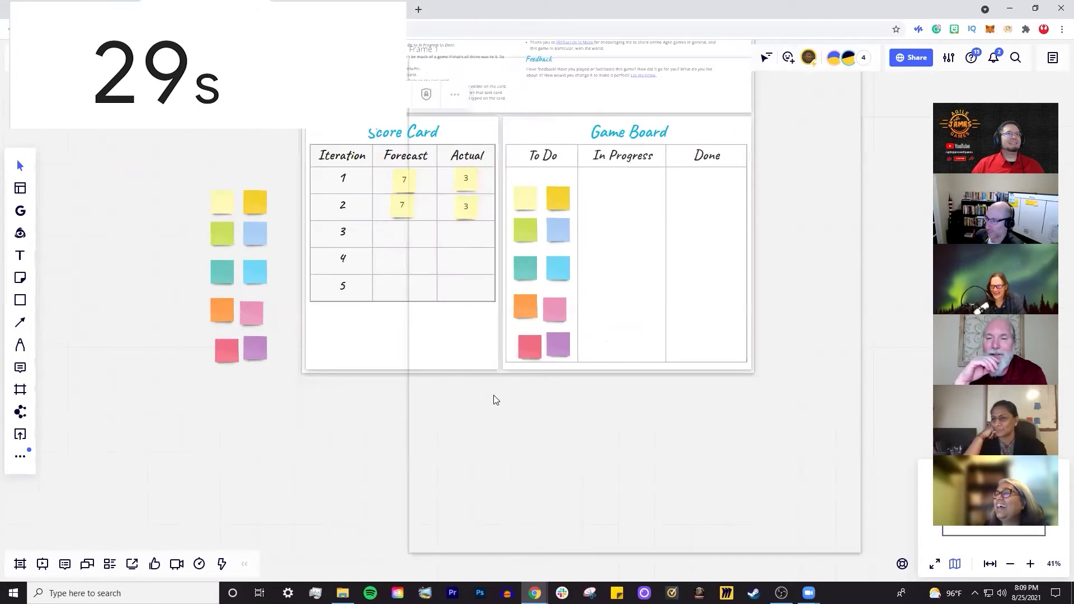
pyautogui.moveTo(798, 364); pyautogui.dragTo(744, 451)
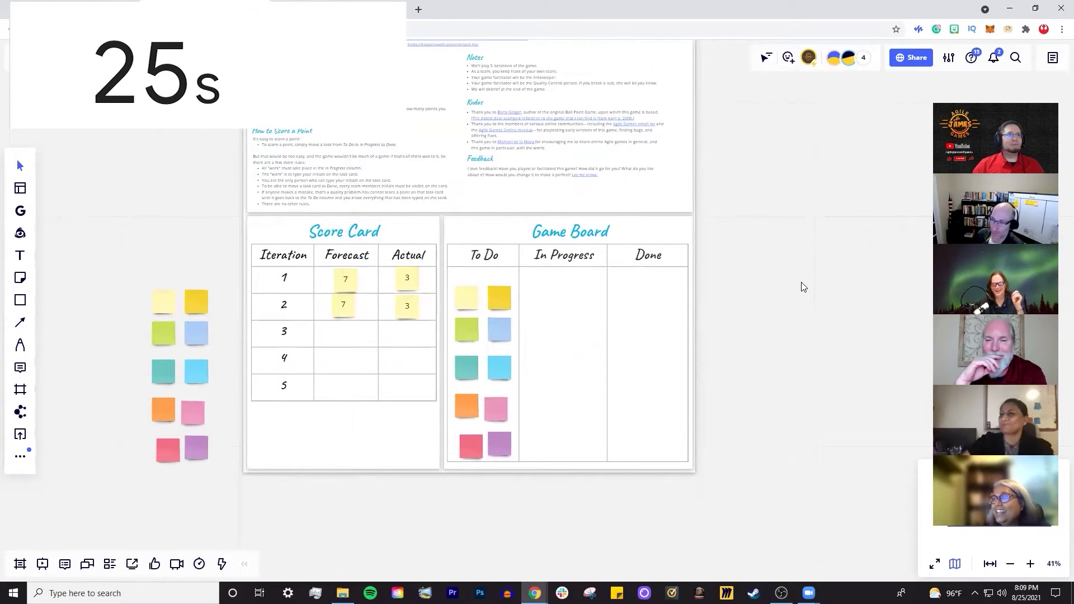
pyautogui.moveTo(791, 312); pyautogui.dragTo(916, 301)
pyautogui.scroll(2, 810, 334)
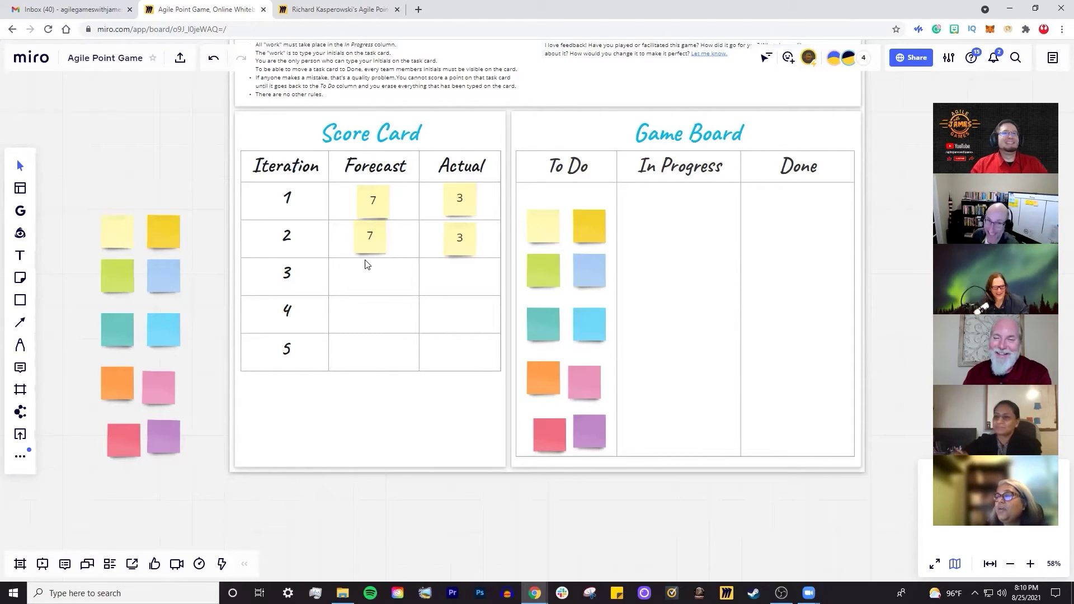
# Step: Change iteration 2's forecast from 7 to 5, then frame the whole Game Board
pyautogui.doubleClick(370, 241)
pyautogui.press('BackSpace')
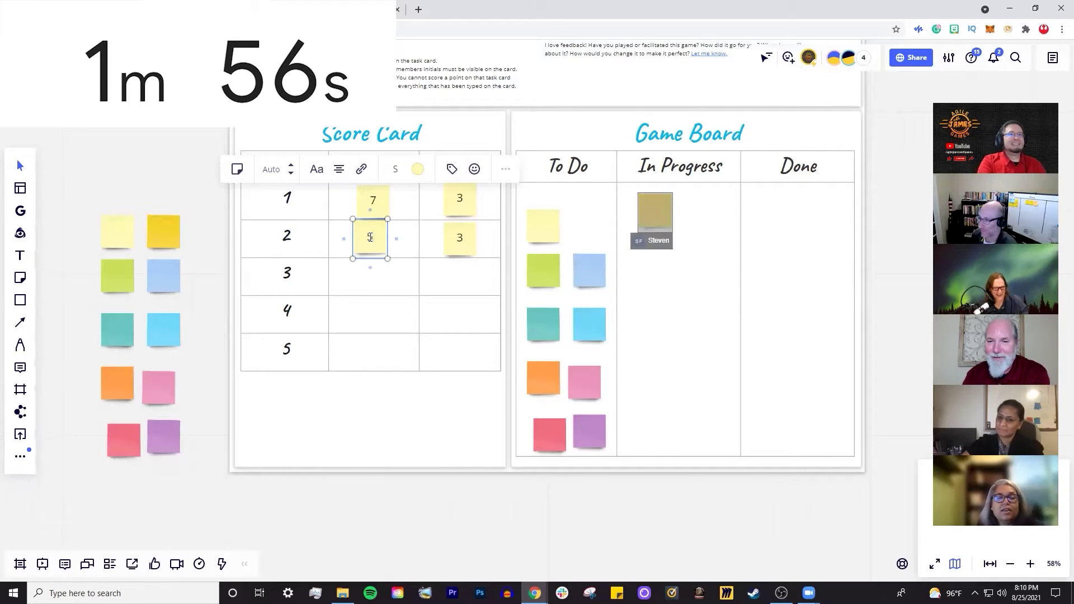
pyautogui.click(385, 302)
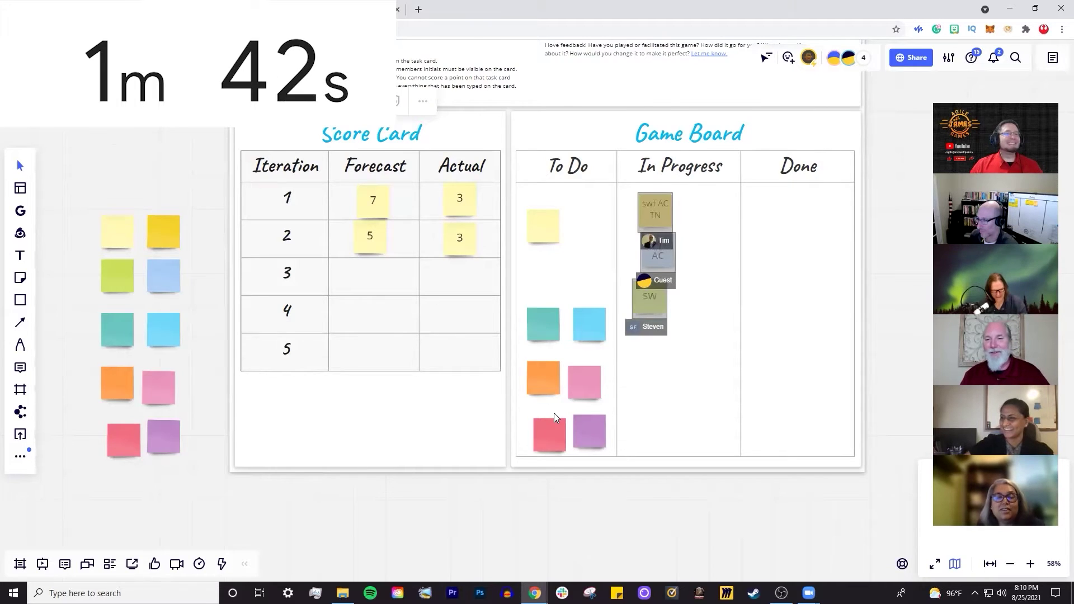
pyautogui.scroll(2, 554, 413)
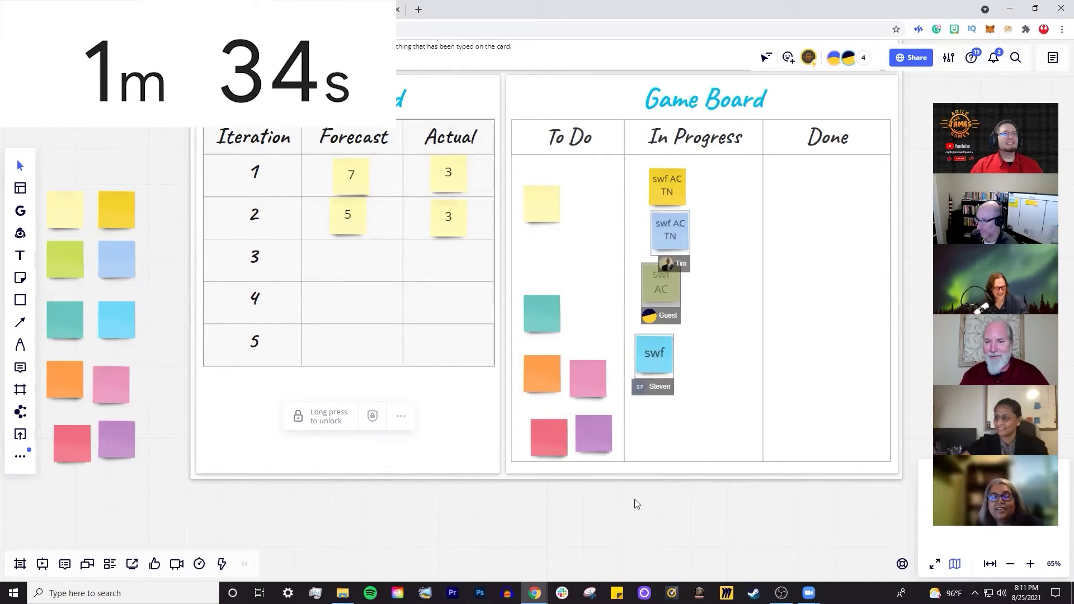
pyautogui.moveTo(716, 504); pyautogui.dragTo(616, 508)
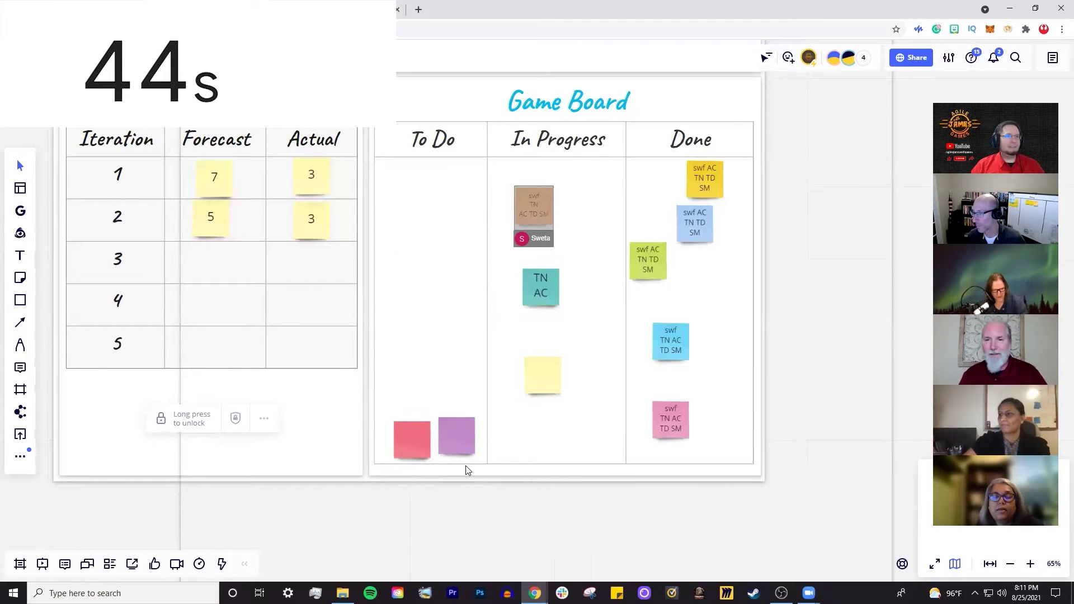
# Step: Duplicate the pink and purple card pair in To Do twice
pyautogui.click(440, 418)
pyautogui.hotkey('ctrl', 'v')
pyautogui.hotkey('ctrl', 'v')
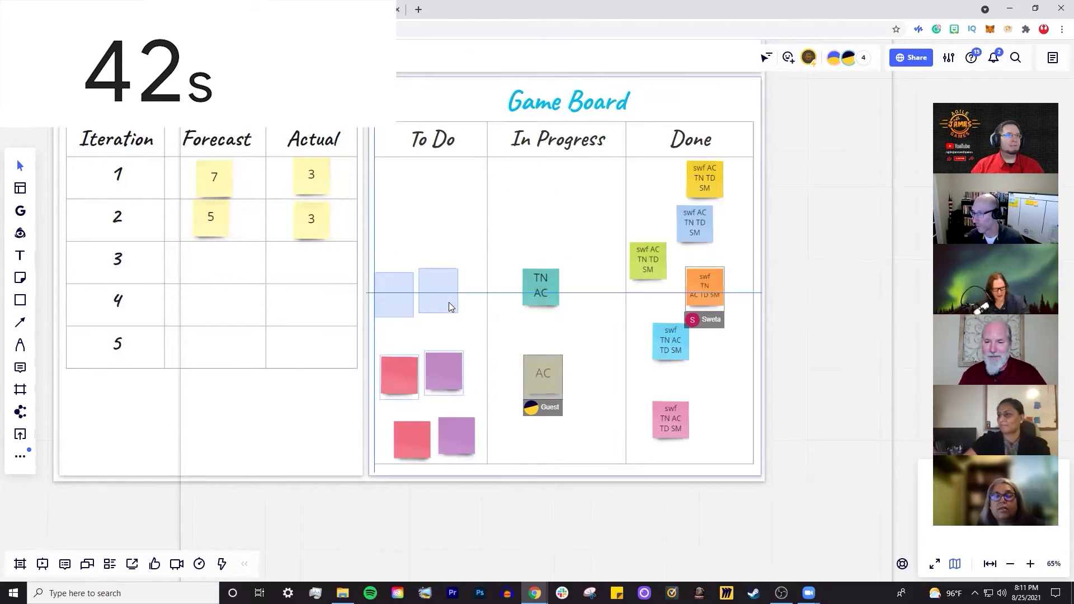
pyautogui.hotkey('ctrl', 'v')
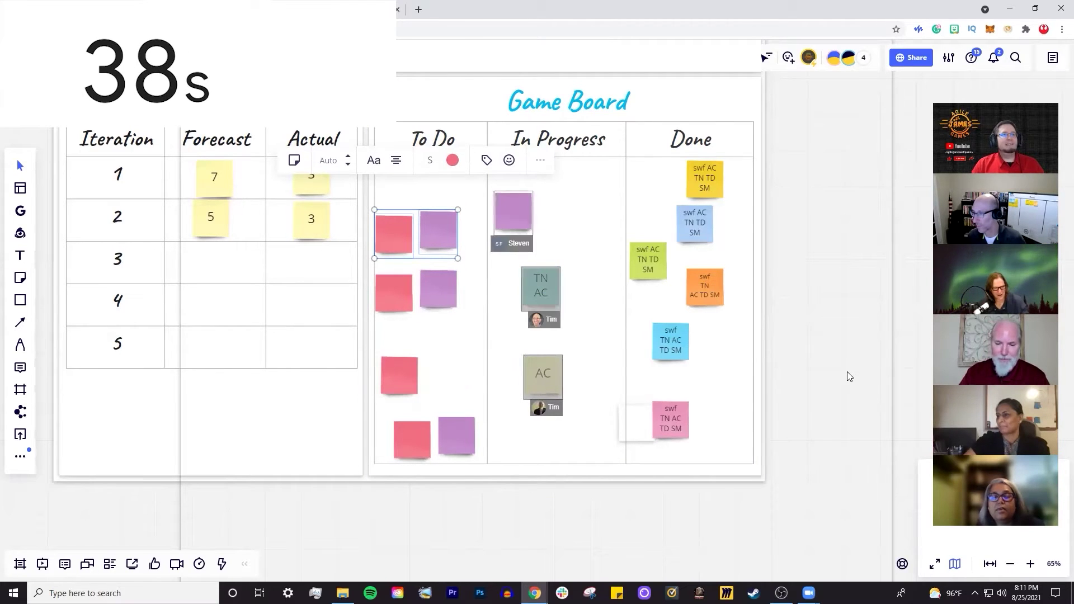
pyautogui.scroll(4, 825, 392)
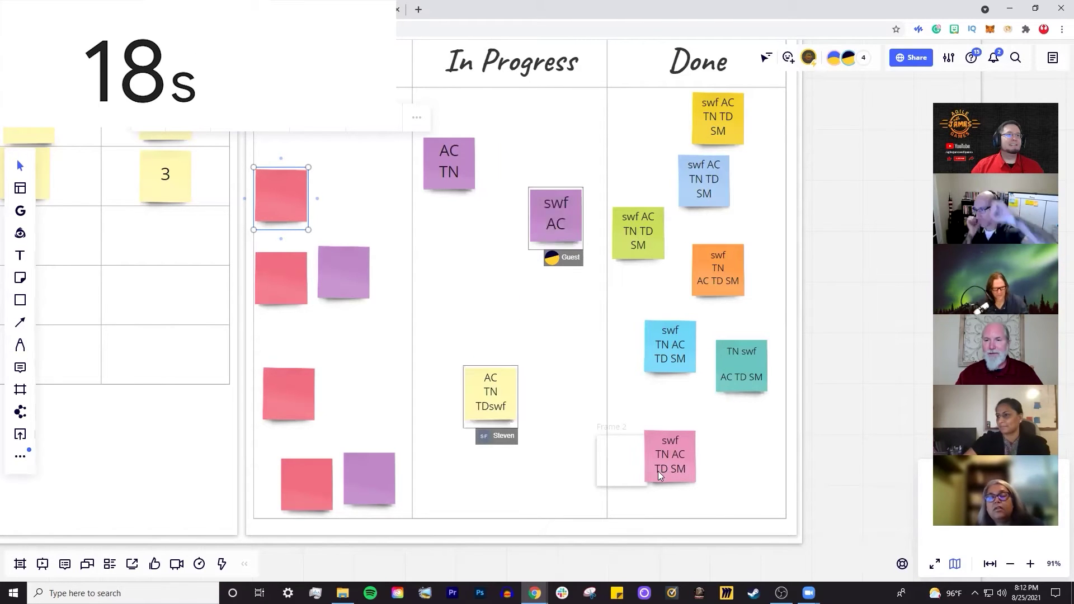
# Step: Clear the card and board frame selections on the Game Board
pyautogui.click(631, 478)
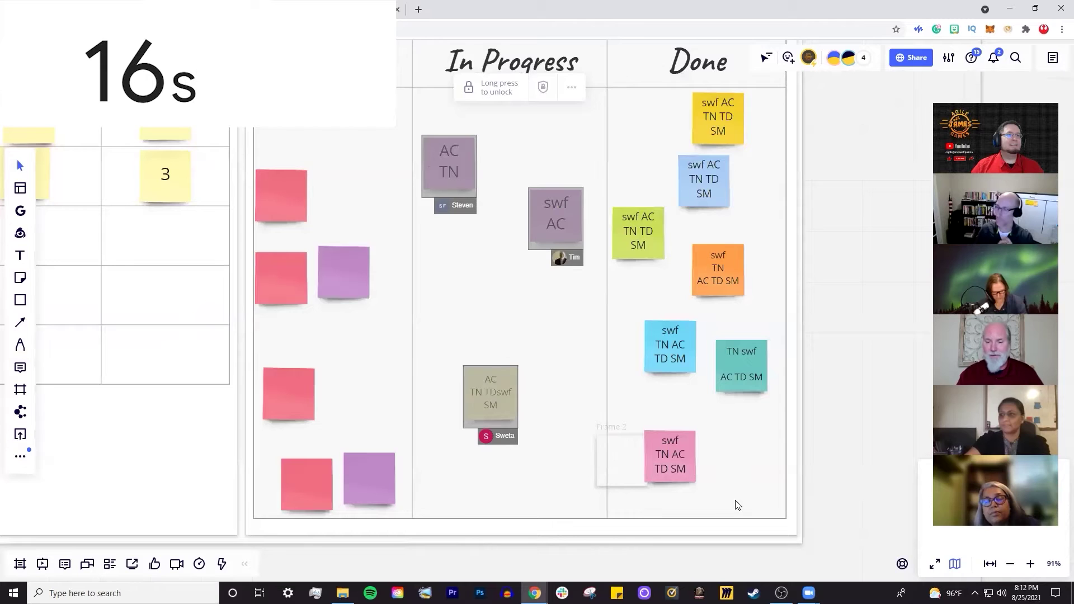
pyautogui.scroll(-3, 798, 517)
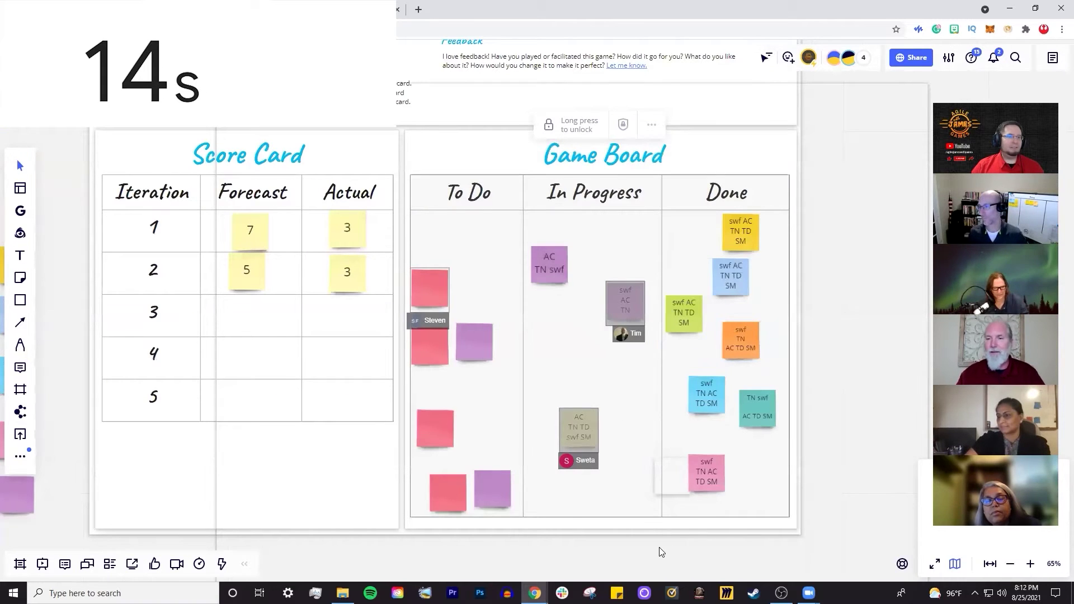
pyautogui.click(671, 475)
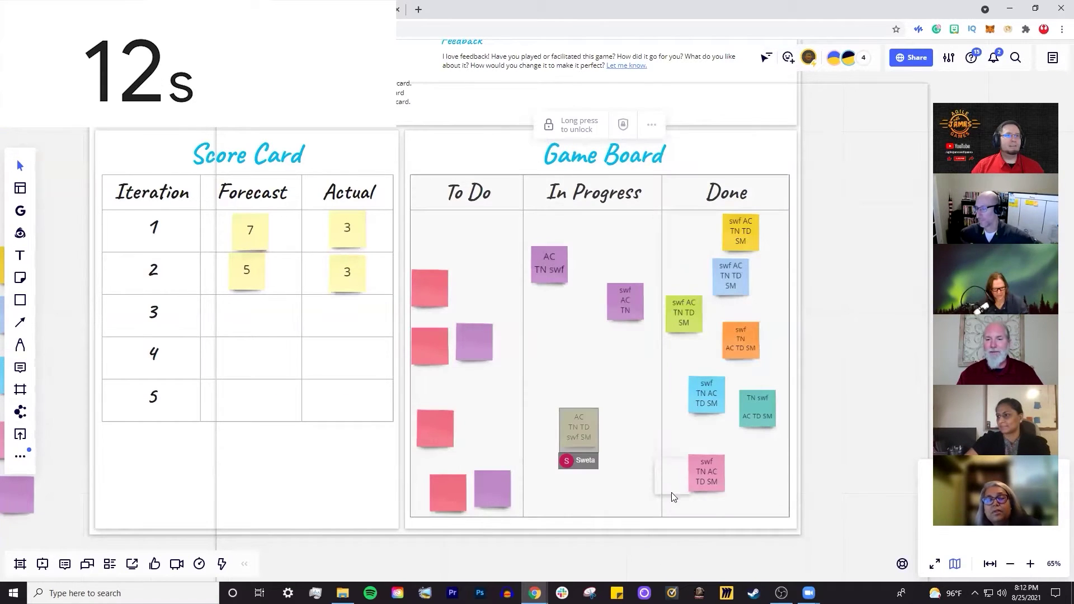
pyautogui.click(832, 446)
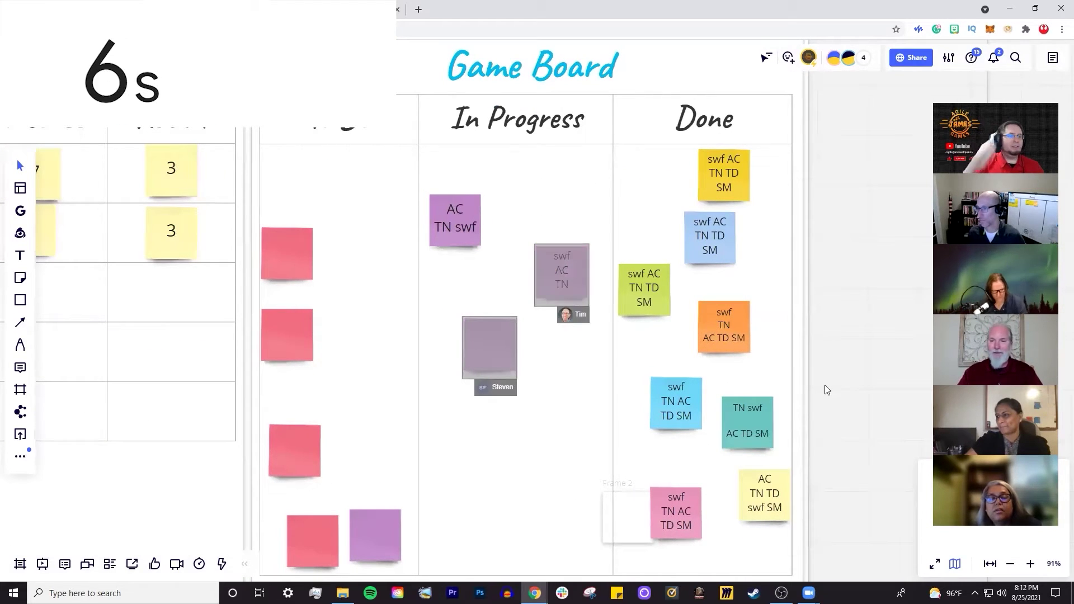
pyautogui.click(620, 490)
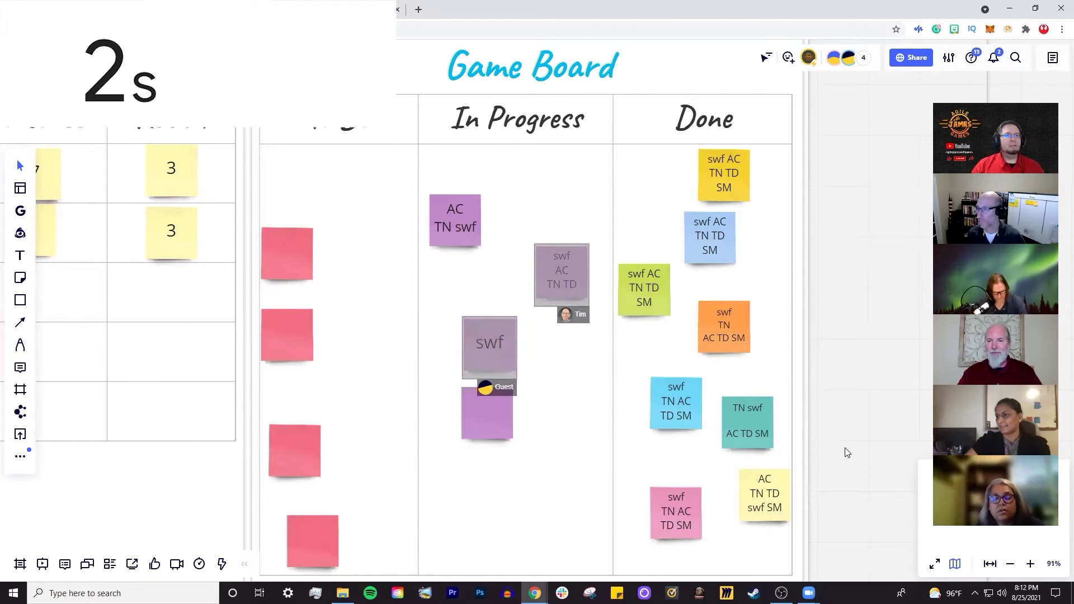
pyautogui.scroll(-2, 849, 452)
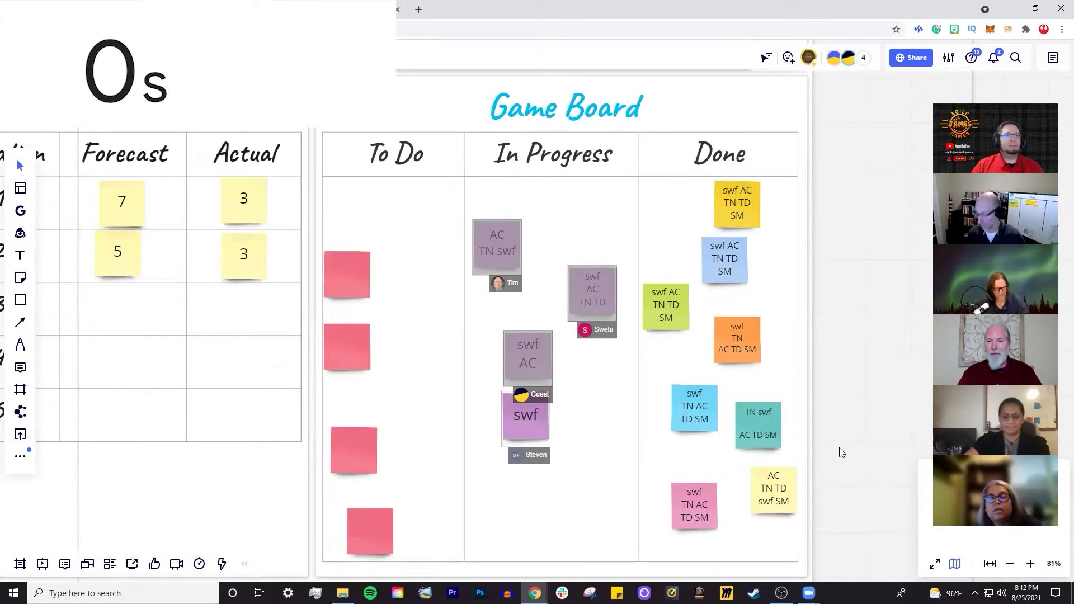
# Step: Copy iteration 2's forecast sticky of 5 into iteration 3's Forecast cell
pyautogui.moveTo(843, 446); pyautogui.dragTo(842, 420)
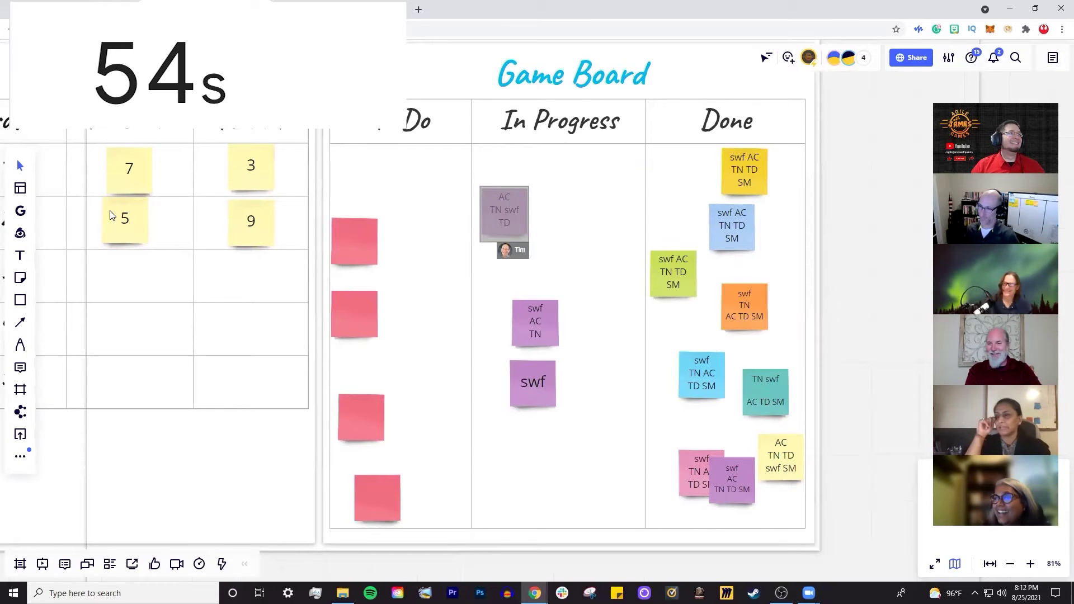
pyautogui.click(109, 217)
pyautogui.moveTo(126, 229); pyautogui.dragTo(129, 279)
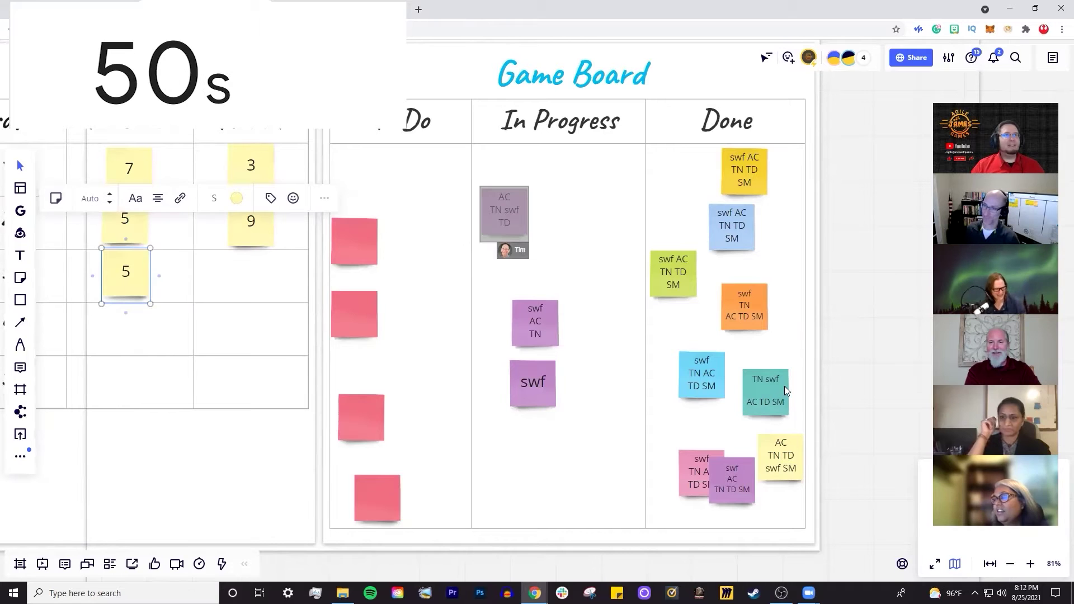
# Step: Marquee-select all the cards in the Done column
pyautogui.scroll(-3, 806, 403)
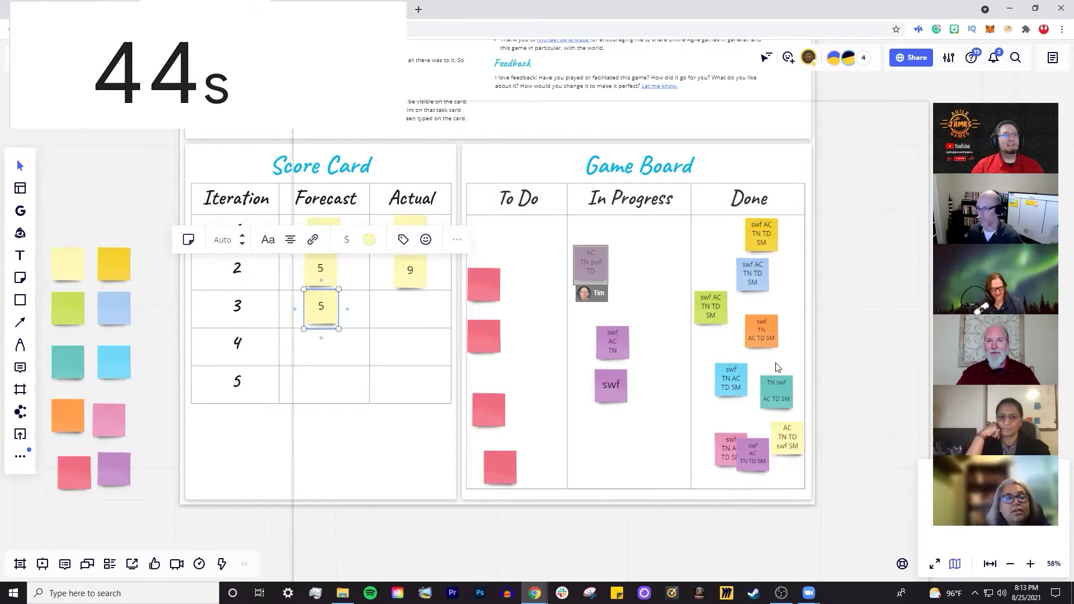
pyautogui.scroll(3, 824, 407)
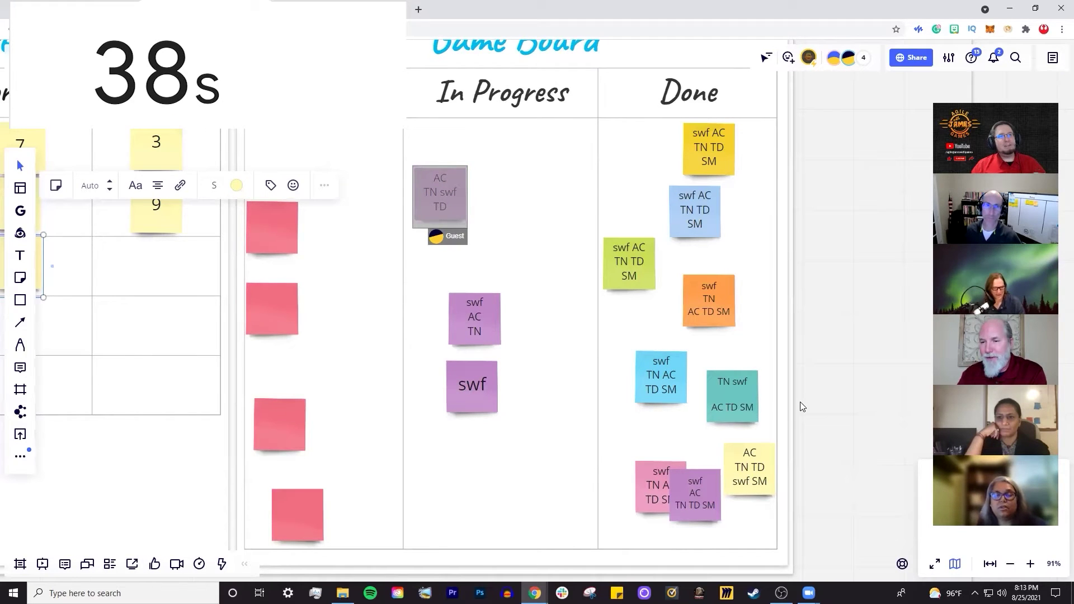
pyautogui.moveTo(794, 520); pyautogui.dragTo(616, 134)
pyautogui.click(790, 349)
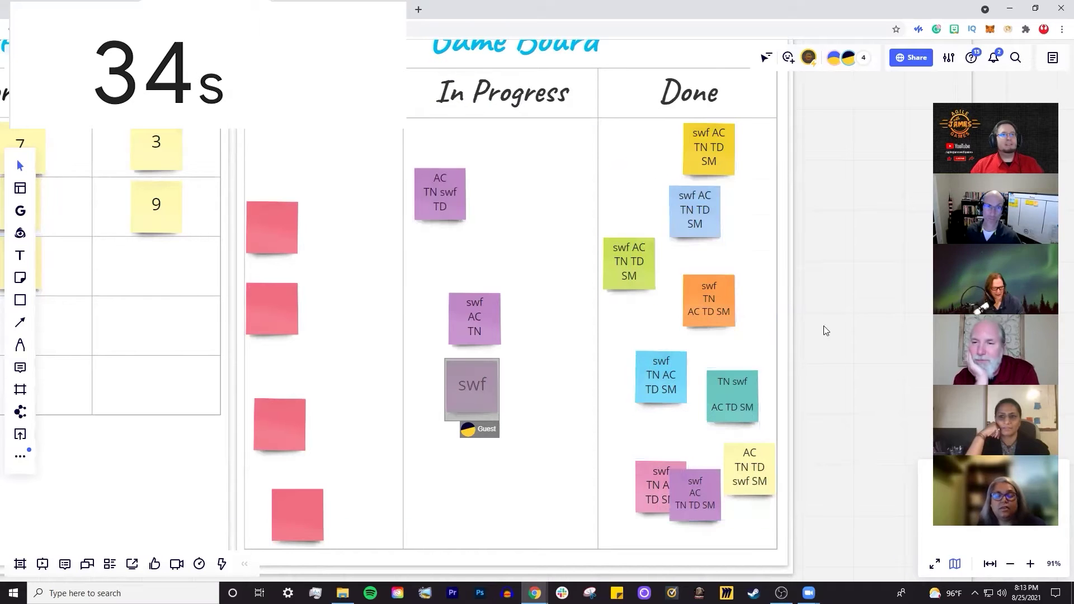
pyautogui.scroll(-5, 805, 505)
pyautogui.moveTo(798, 510); pyautogui.dragTo(690, 254)
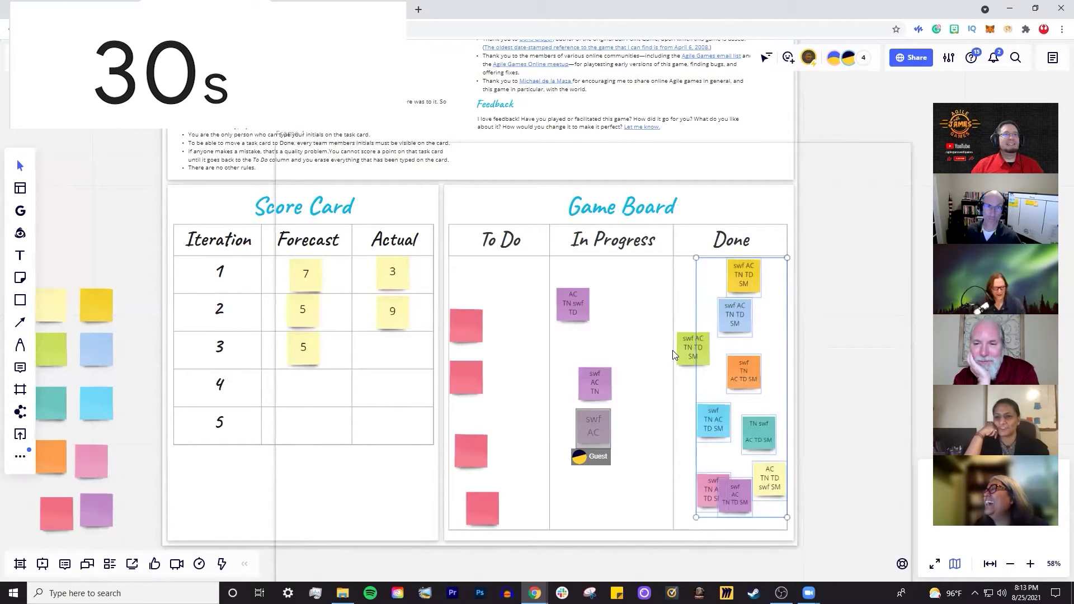
# Step: Select all the green, blue, yellow and purple cards in Done and delete them
pyautogui.click(672, 350)
pyautogui.click(679, 352)
pyautogui.keyDown('shift'); pyautogui.click(733, 324); pyautogui.keyUp('shift')
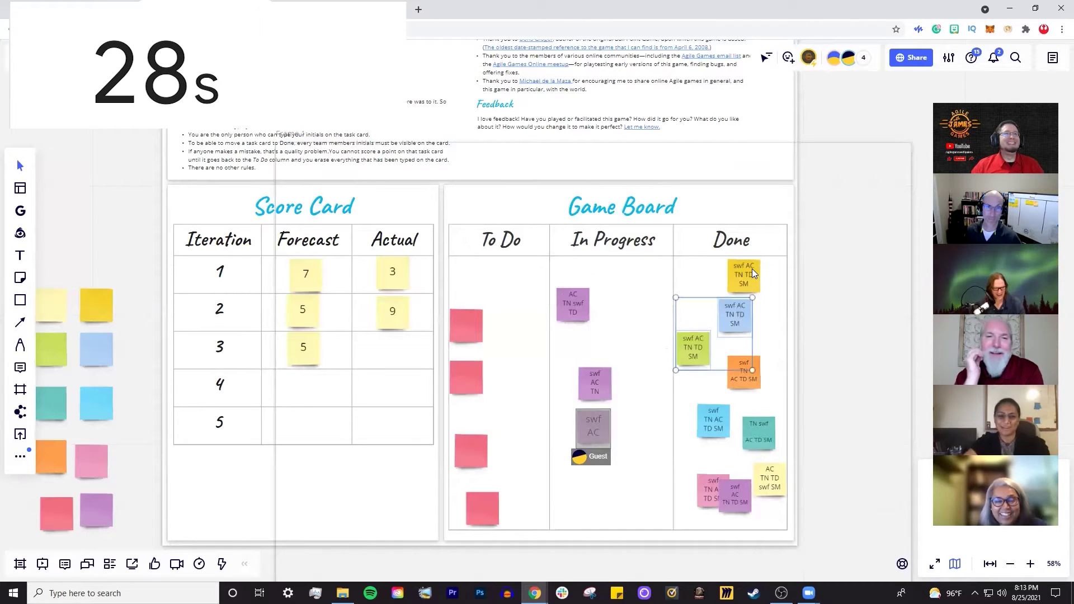
pyautogui.keyDown('shift'); pyautogui.click(752, 269); pyautogui.keyUp('shift')
pyautogui.keyDown('shift'); pyautogui.click(718, 431); pyautogui.keyUp('shift')
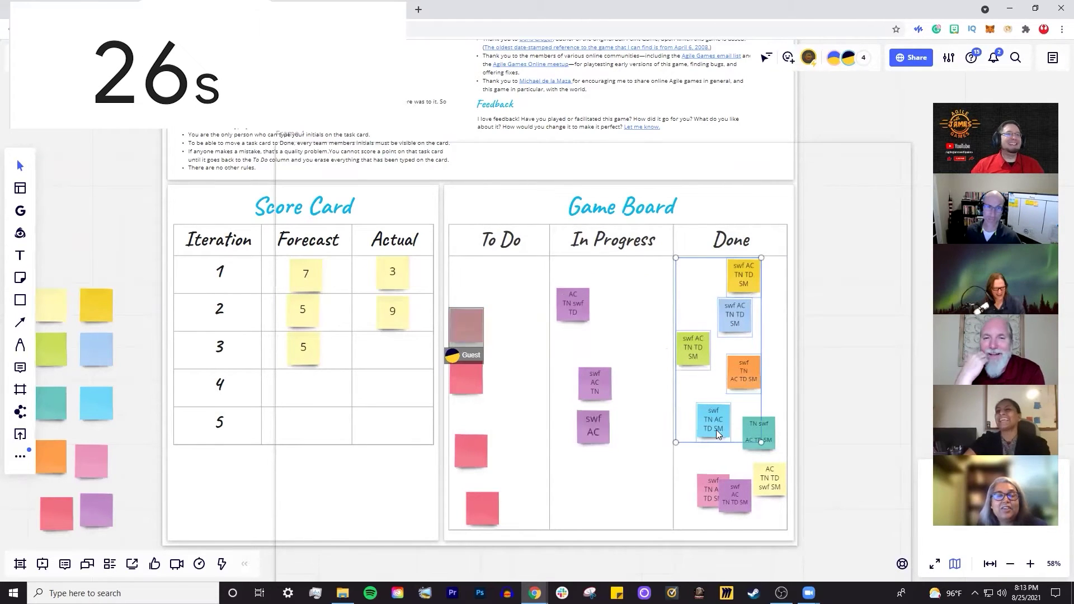
pyautogui.keyDown('shift'); pyautogui.click(766, 435); pyautogui.keyUp('shift')
pyautogui.keyDown('shift'); pyautogui.click(769, 478); pyautogui.keyUp('shift')
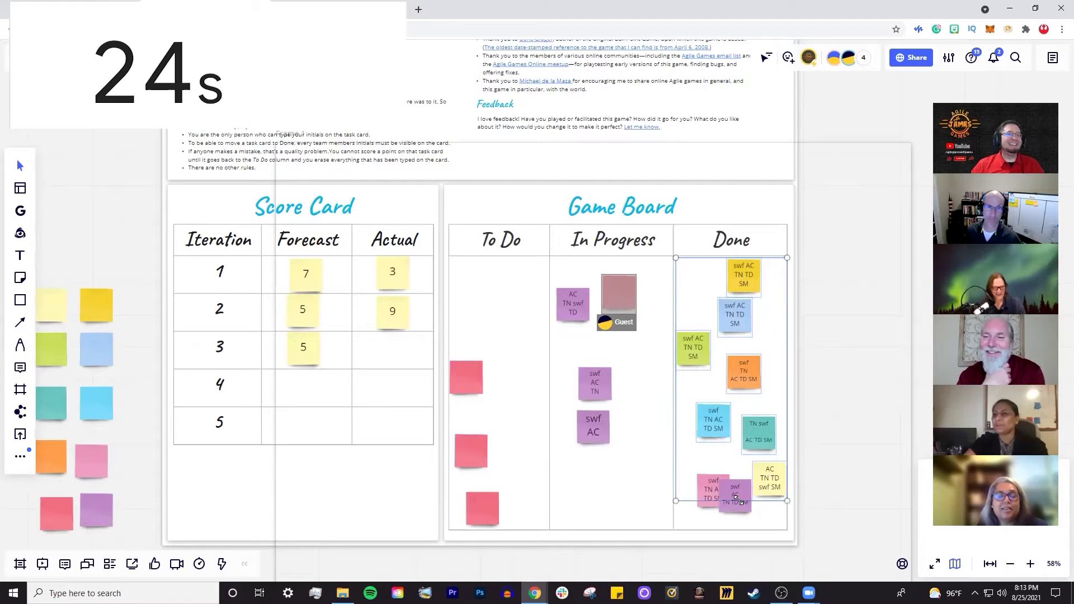
pyautogui.keyDown('shift'); pyautogui.click(733, 509); pyautogui.keyUp('shift')
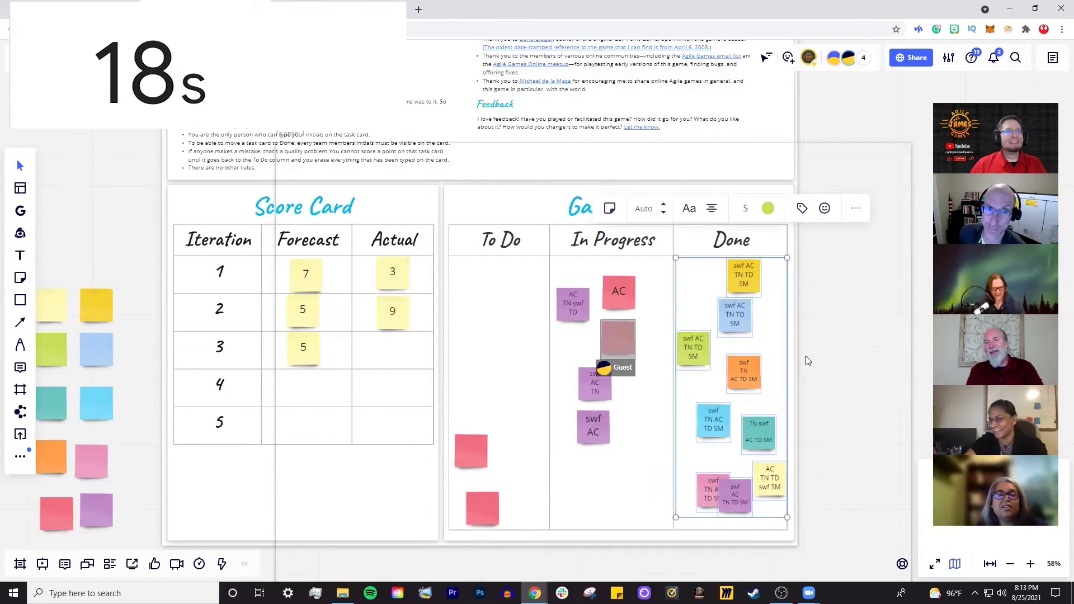
pyautogui.press('Delete')
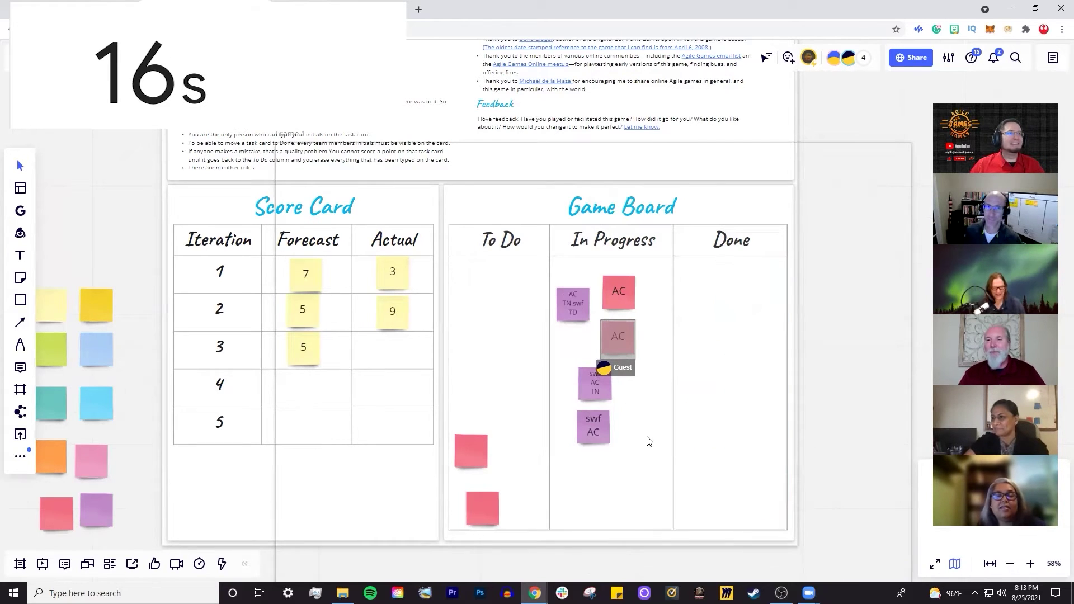
# Step: Delete the In Progress cards, the purple swf AC card and the last pink To Do card
pyautogui.moveTo(647, 438); pyautogui.dragTo(554, 271)
pyautogui.press('Delete')
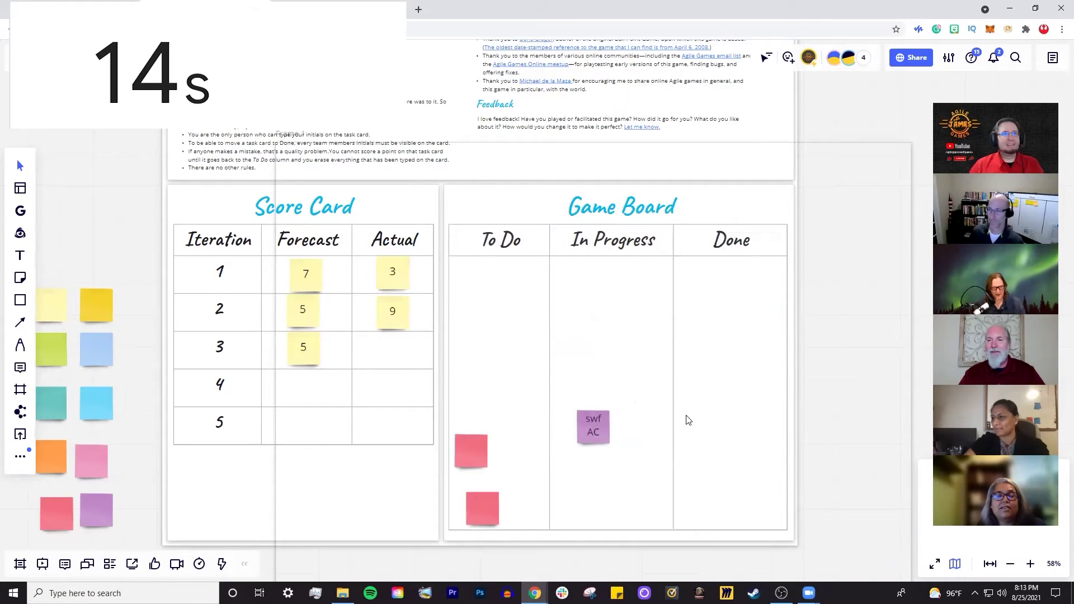
pyautogui.click(599, 424)
pyautogui.press('Delete')
pyautogui.click(480, 510)
pyautogui.press('Delete')
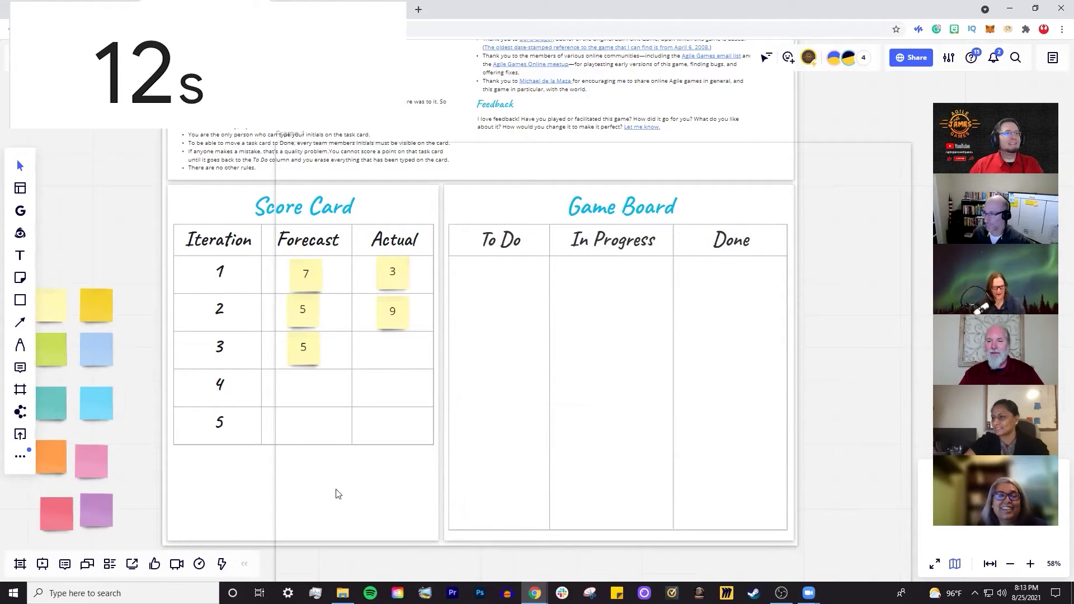
pyautogui.scroll(-3, 95, 492)
# Step: Move the ten spare colour cards from beside the board into the To Do column
pyautogui.moveTo(118, 530); pyautogui.dragTo(52, 356)
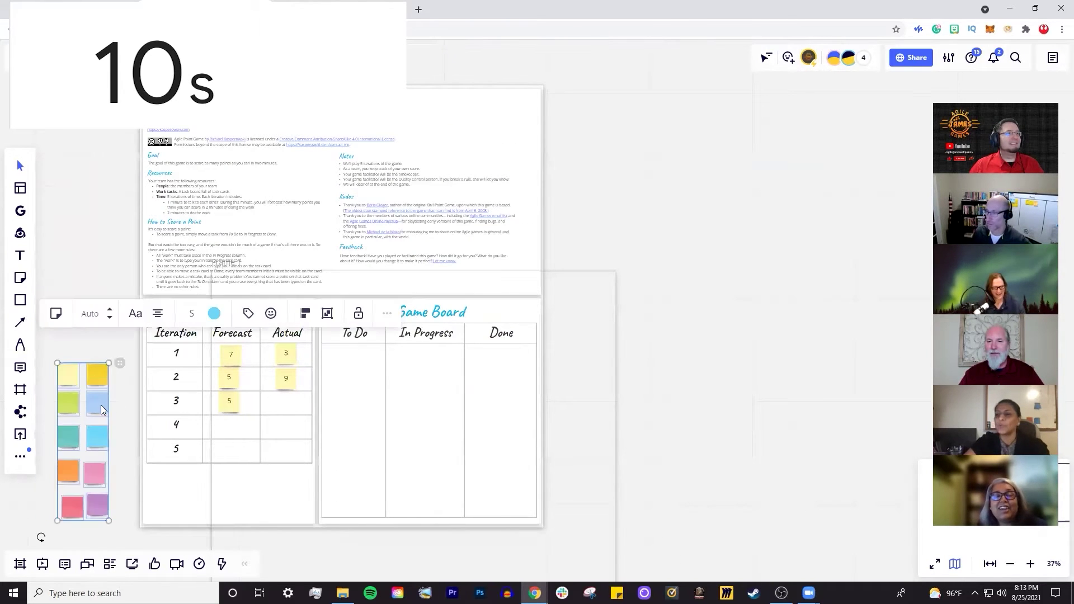
pyautogui.moveTo(114, 404); pyautogui.dragTo(363, 393)
pyautogui.click(648, 396)
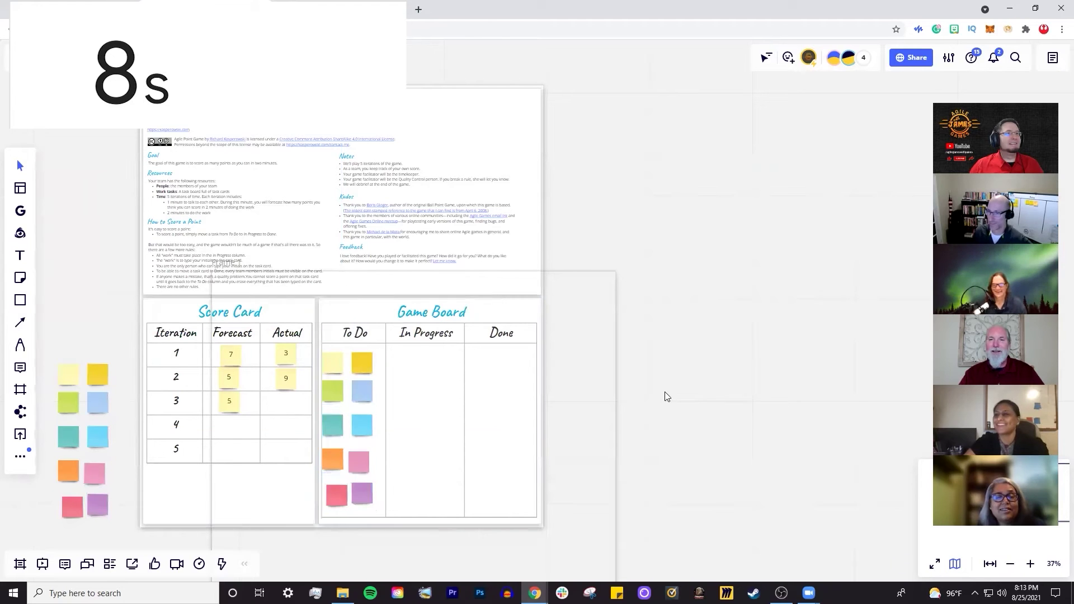
pyautogui.scroll(3, 462, 414)
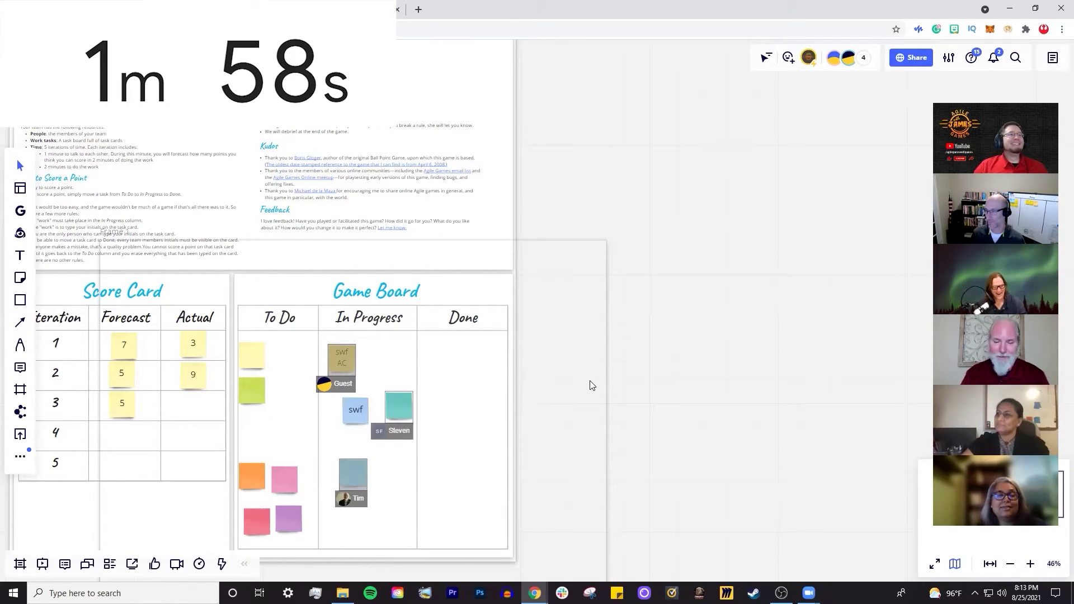
# Step: Shift the yellow and green To Do cards and bring the To Do and Actual columns into view
pyautogui.hscroll(-5, 576, 402)
pyautogui.scroll(-3, 575, 403)
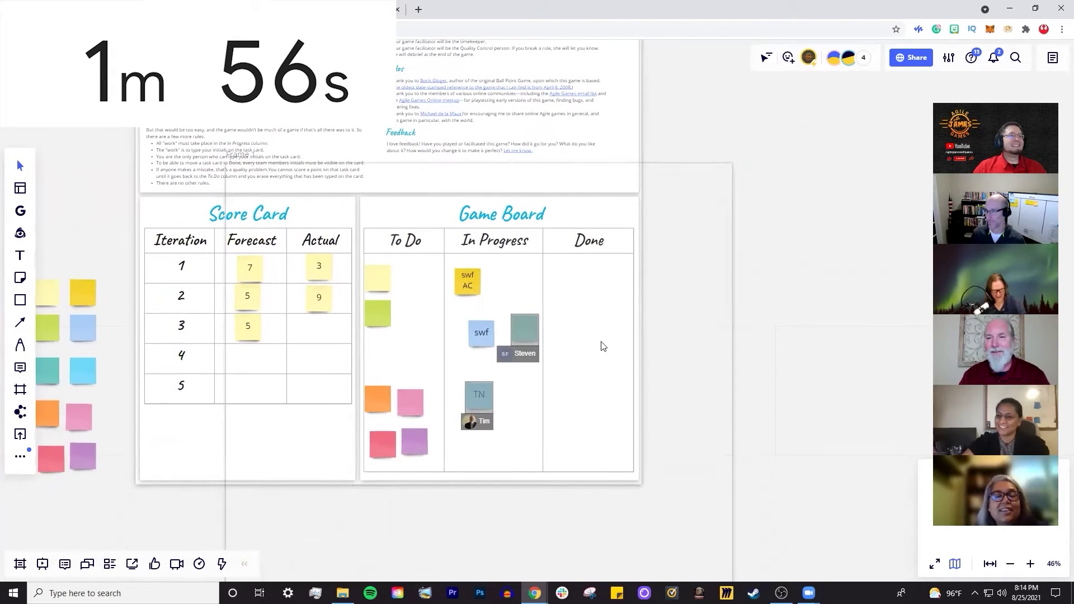
pyautogui.moveTo(381, 285); pyautogui.dragTo(407, 284)
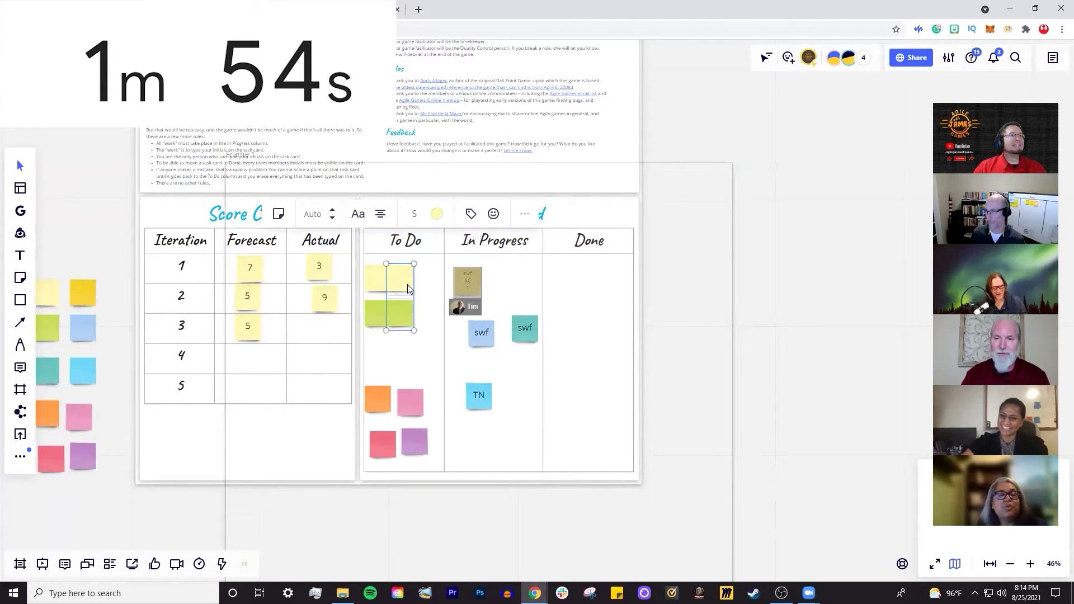
pyautogui.click(417, 402)
pyautogui.click(382, 373)
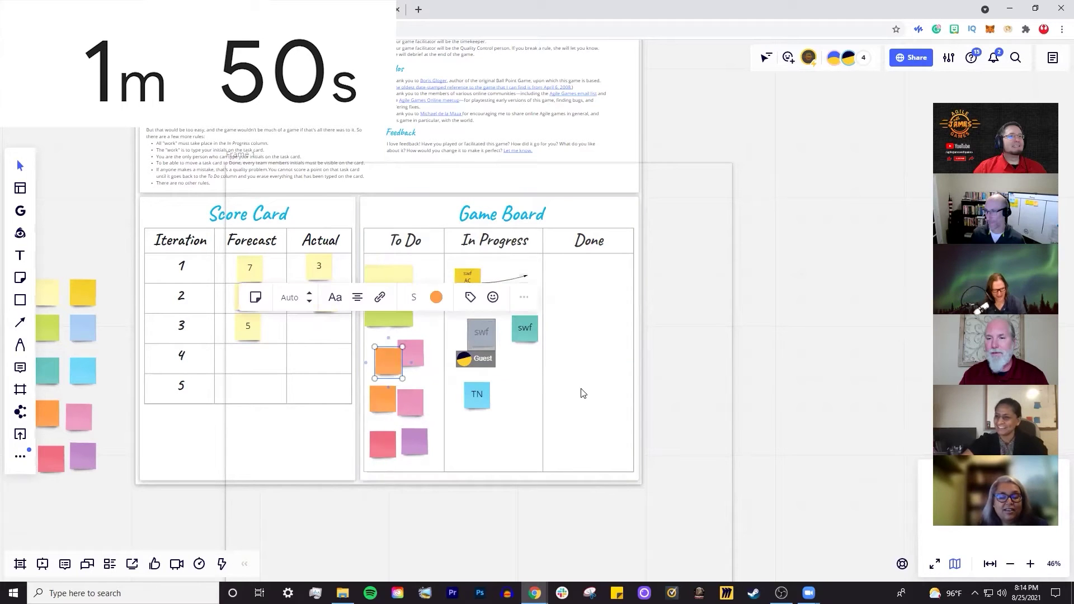
pyautogui.scroll(4, 610, 382)
pyautogui.click(609, 382)
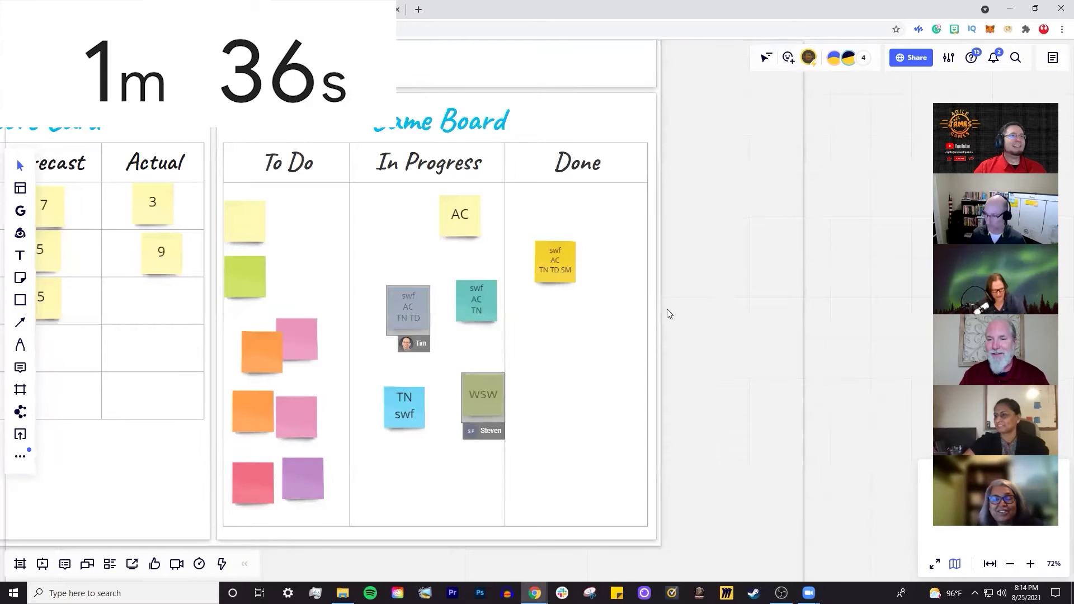
pyautogui.scroll(4, 672, 321)
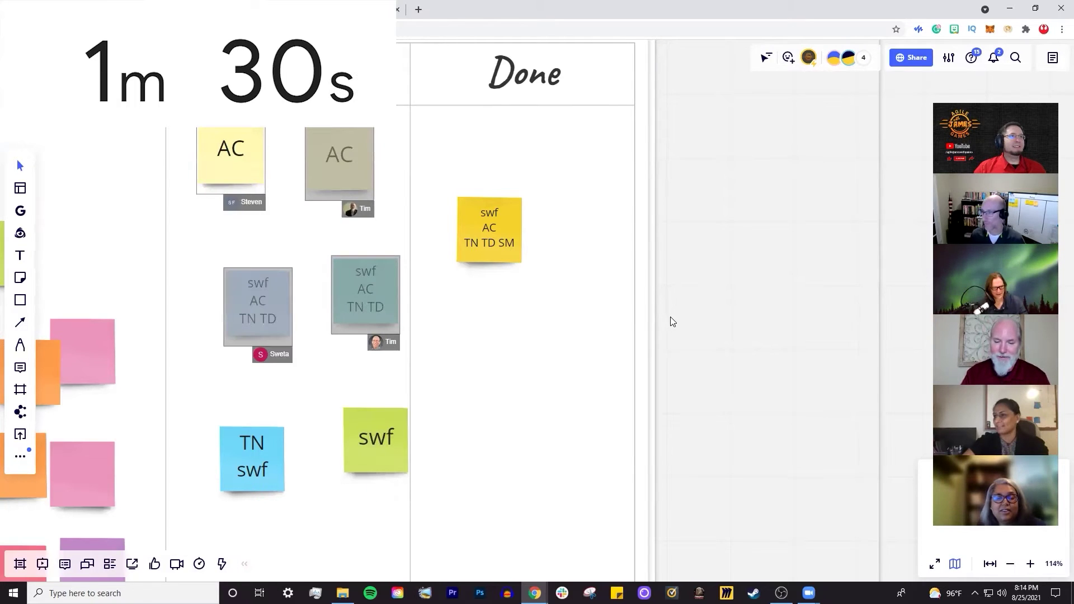
pyautogui.scroll(-3, 727, 316)
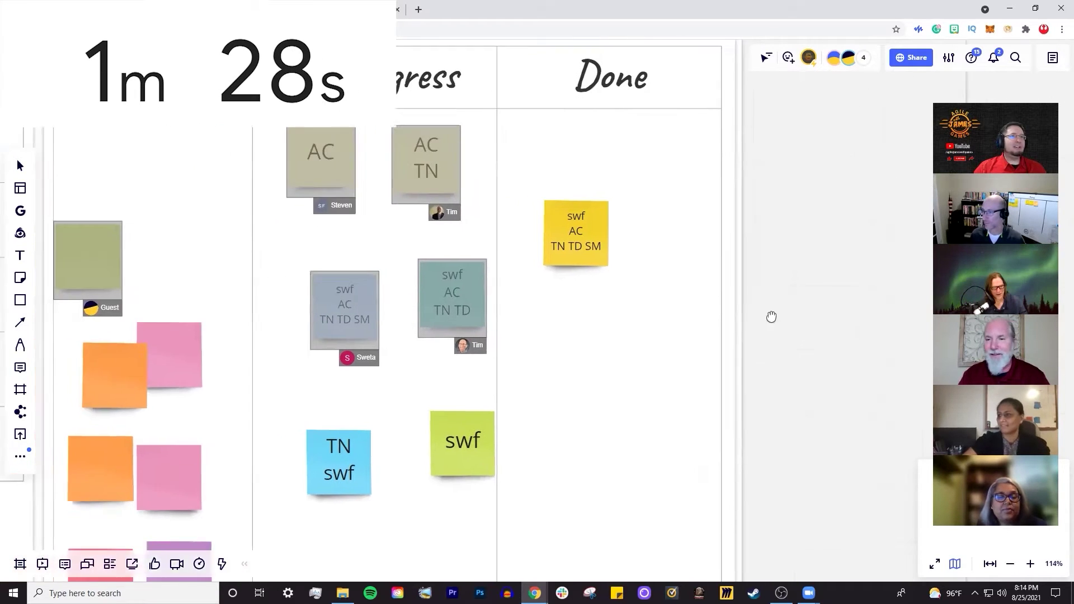
pyautogui.moveTo(812, 302); pyautogui.dragTo(761, 320)
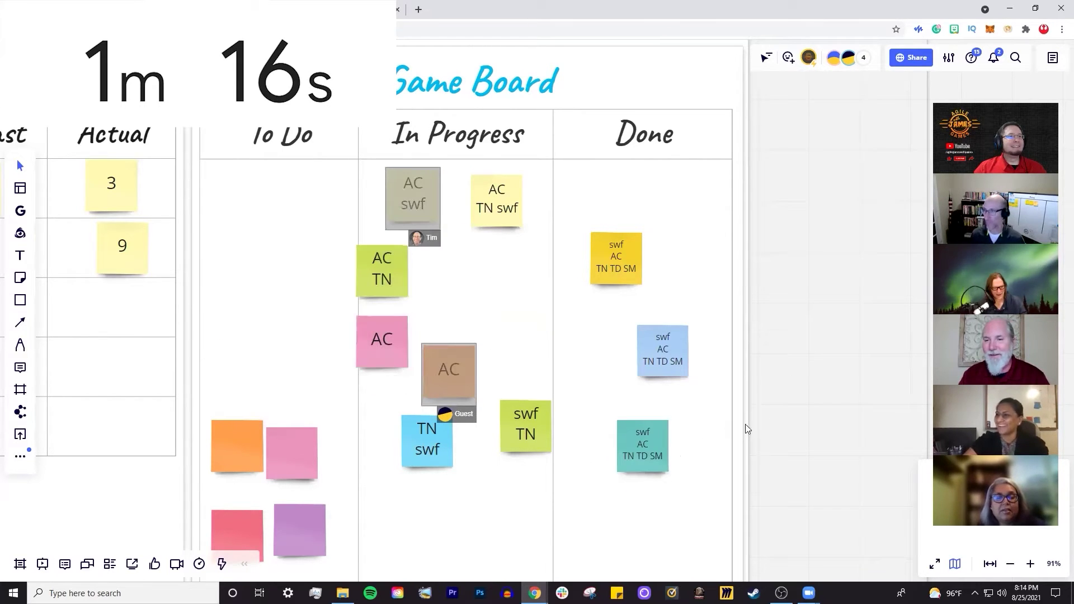
# Step: Place five new copies of the orange card inside the To Do column
pyautogui.click(302, 458)
pyautogui.click(256, 456)
pyautogui.press('n')
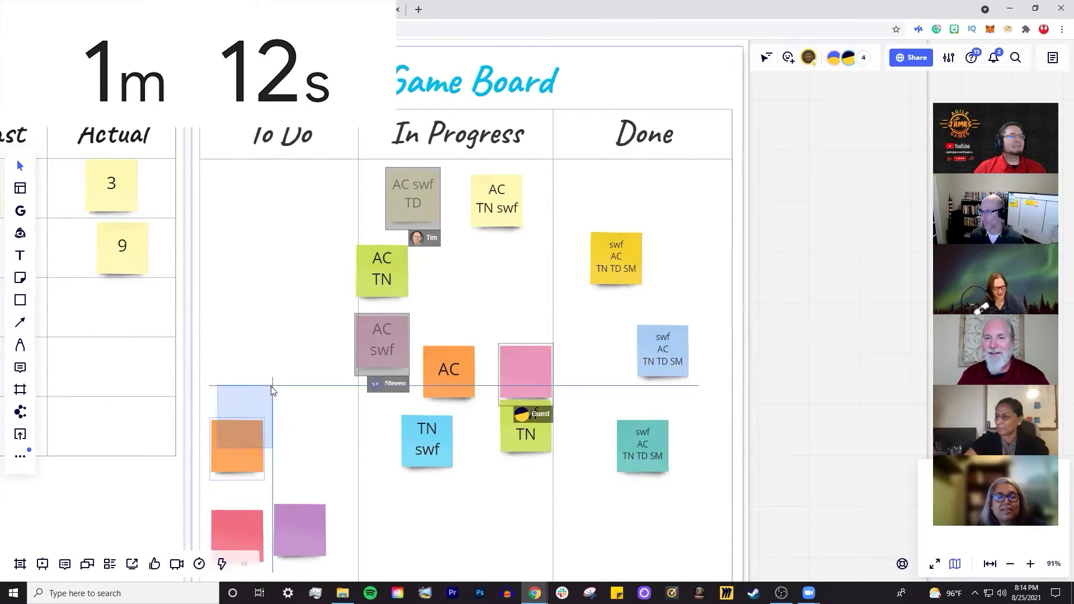
pyautogui.click(261, 358)
pyautogui.click(274, 254)
pyautogui.click(227, 207)
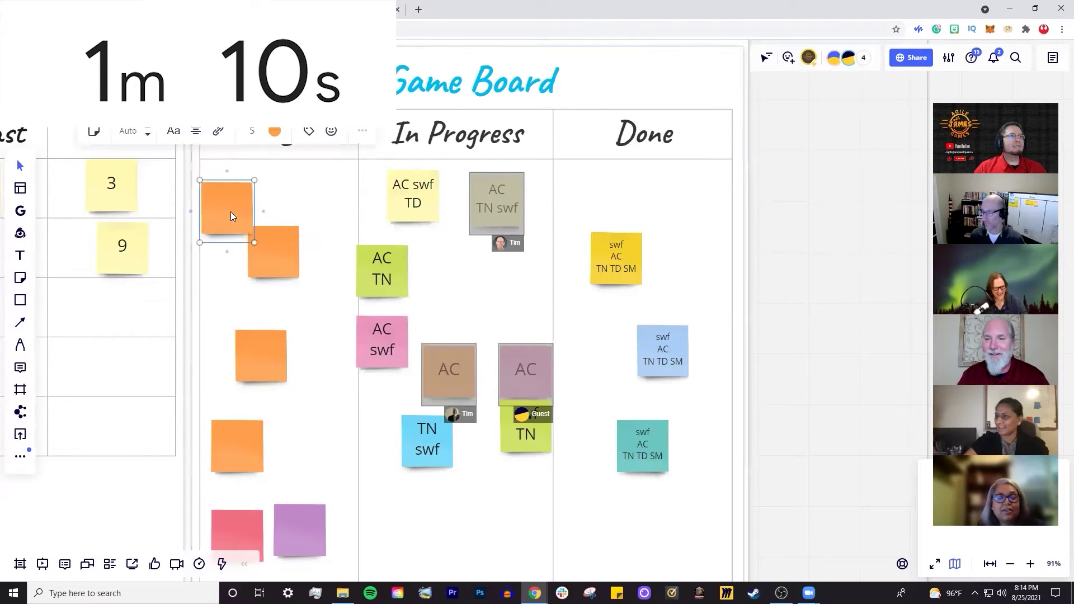
pyautogui.click(309, 200)
pyautogui.click(320, 307)
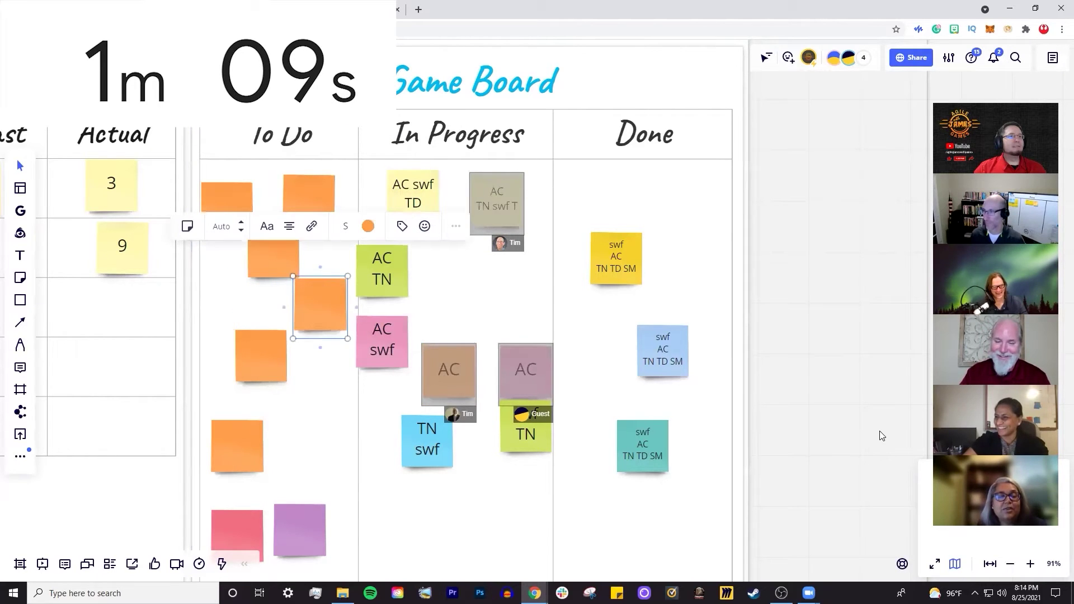
pyautogui.click(837, 430)
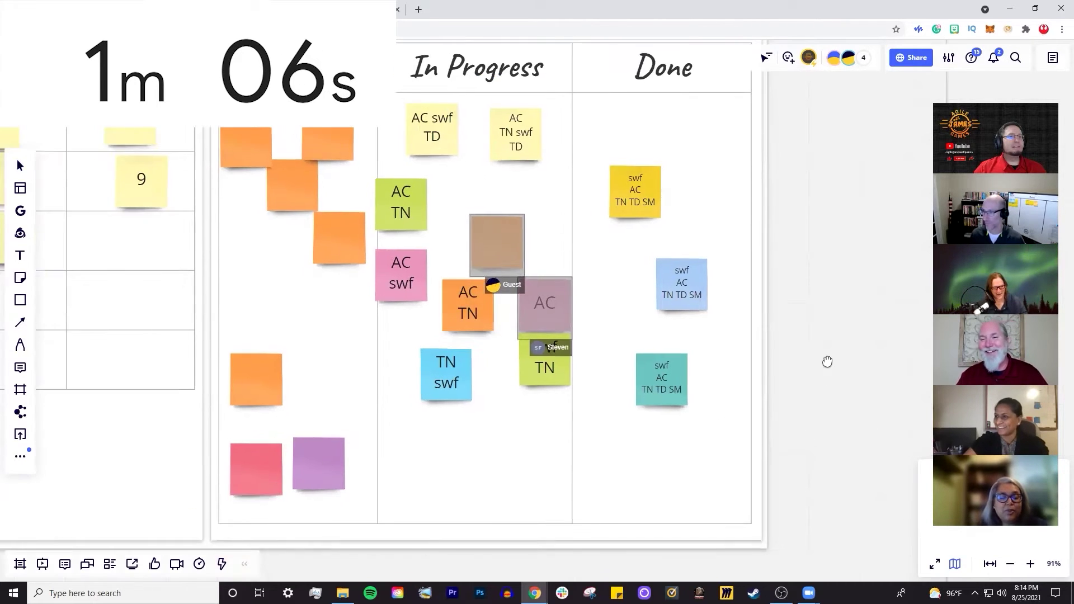
pyautogui.scroll(2, 827, 362)
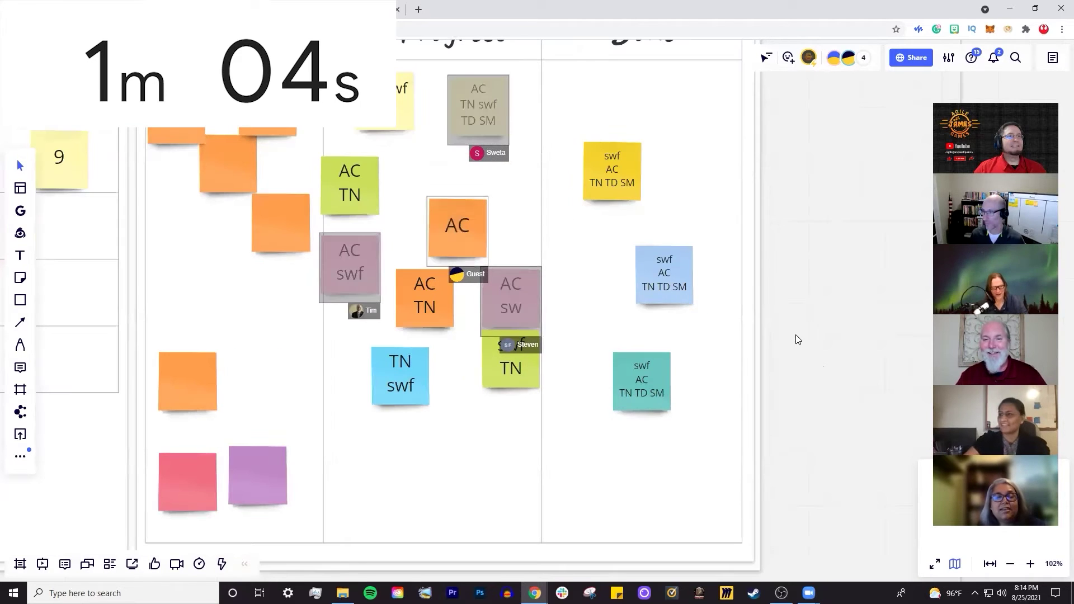
# Step: Pan and zoom around the Game Board, ending with the Score Card and whole board in view
pyautogui.moveTo(796, 334); pyautogui.dragTo(798, 431)
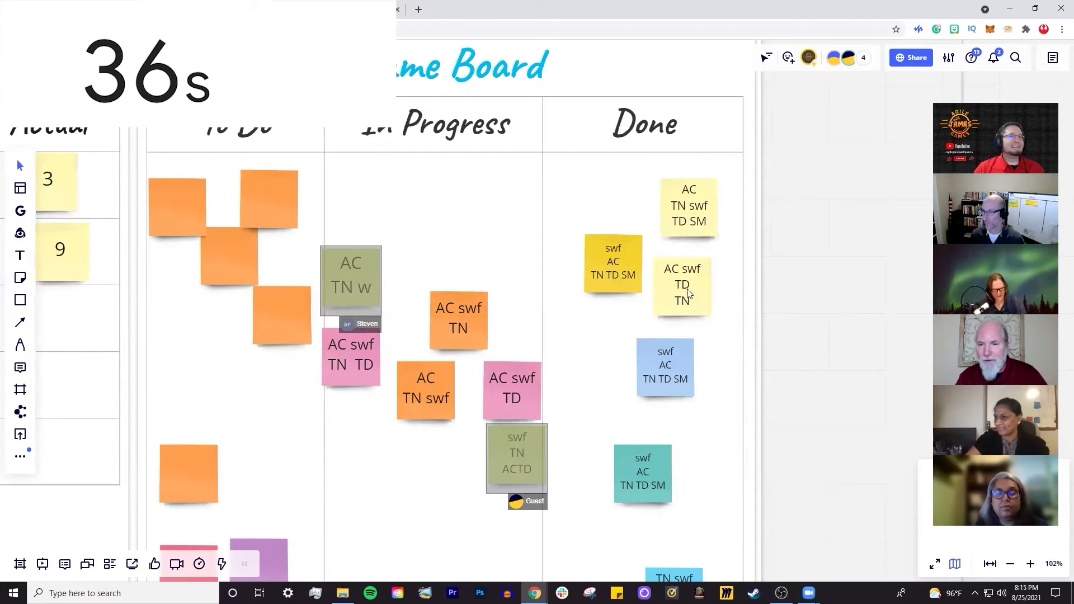
pyautogui.scroll(-5, 715, 305)
pyautogui.scroll(3, 796, 302)
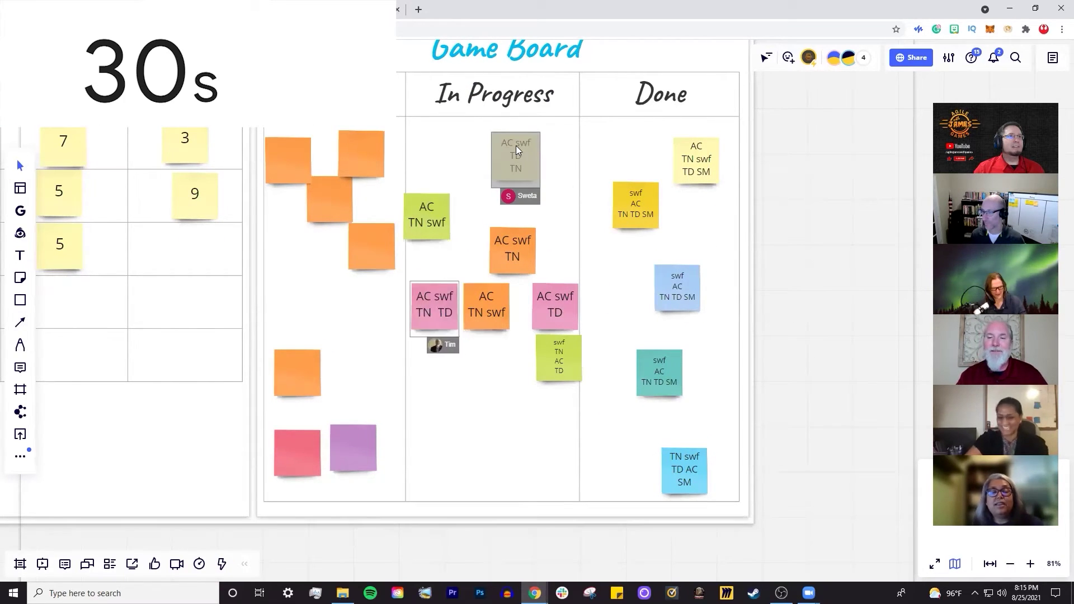
pyautogui.scroll(3, 722, 250)
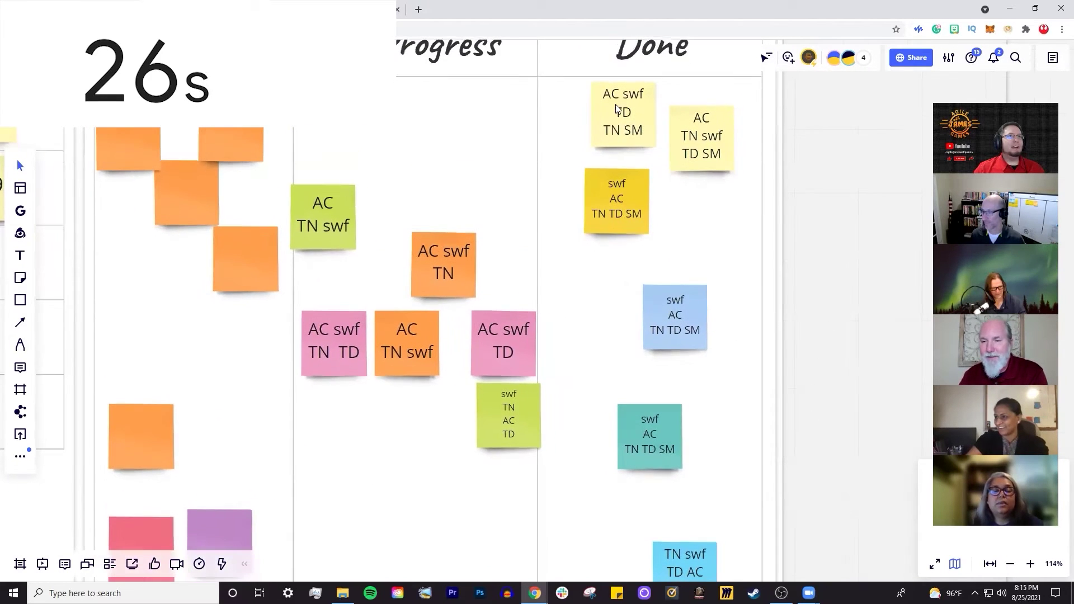
pyautogui.scroll(-2, 834, 370)
pyautogui.scroll(-2, 839, 343)
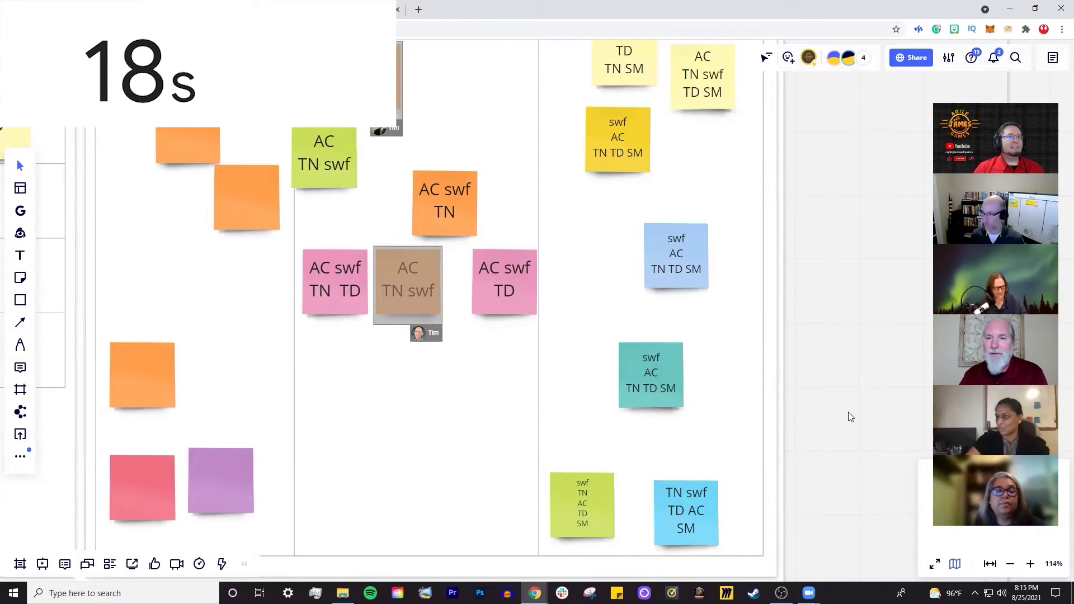
pyautogui.scroll(2, 842, 413)
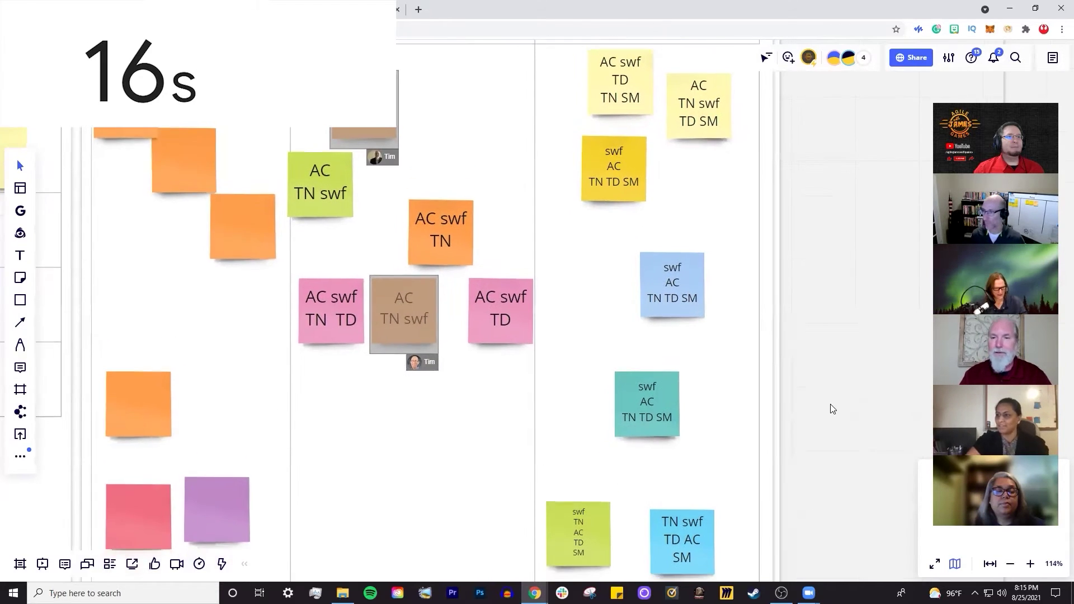
pyautogui.scroll(-3, 832, 407)
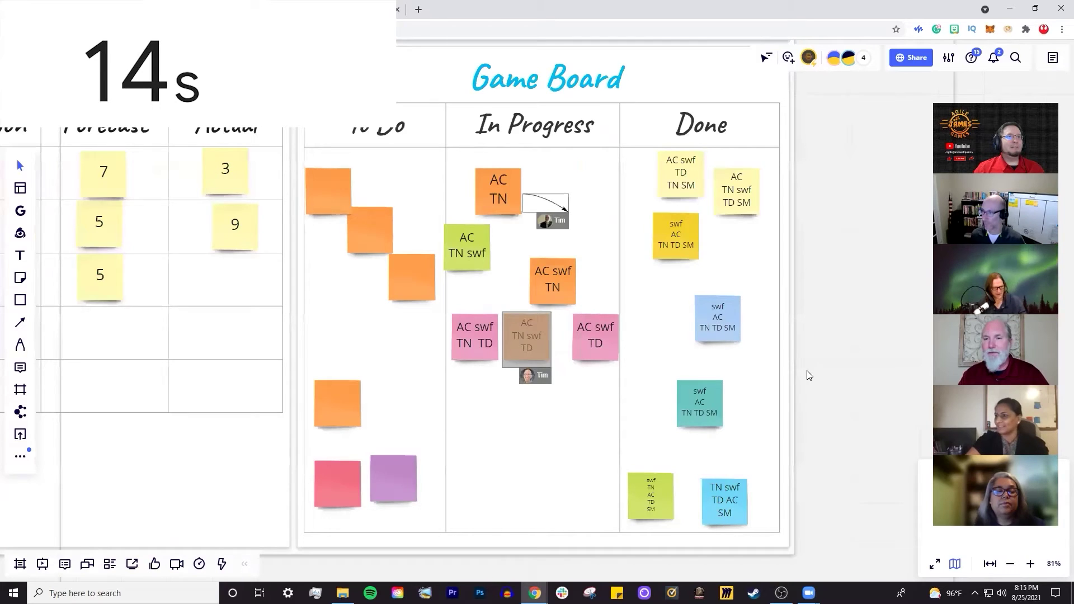
pyautogui.scroll(3, 820, 334)
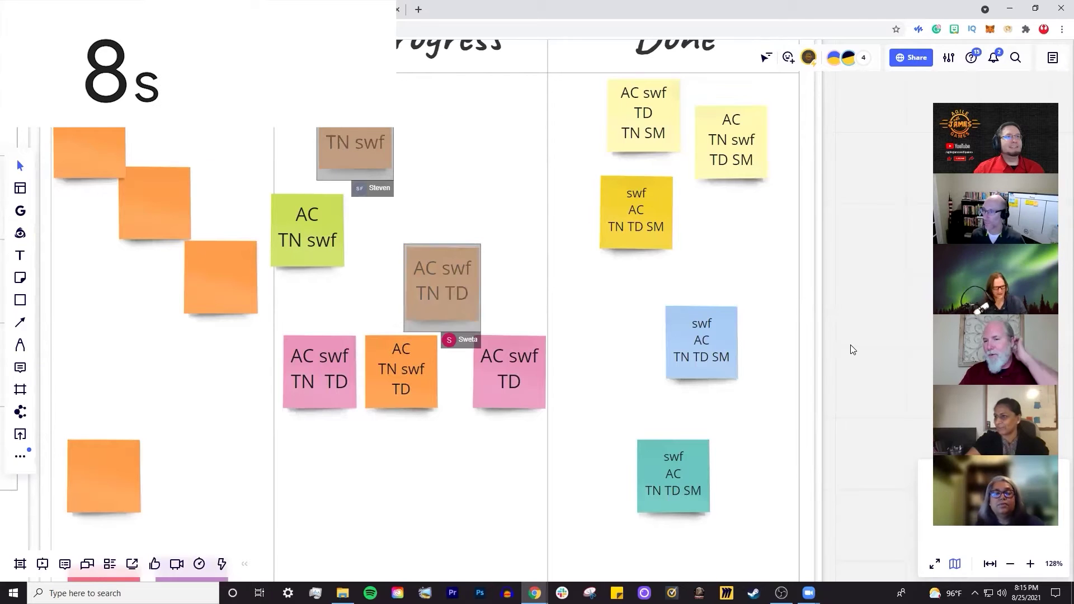
pyautogui.scroll(-5, 851, 350)
pyautogui.moveTo(850, 348); pyautogui.dragTo(780, 346)
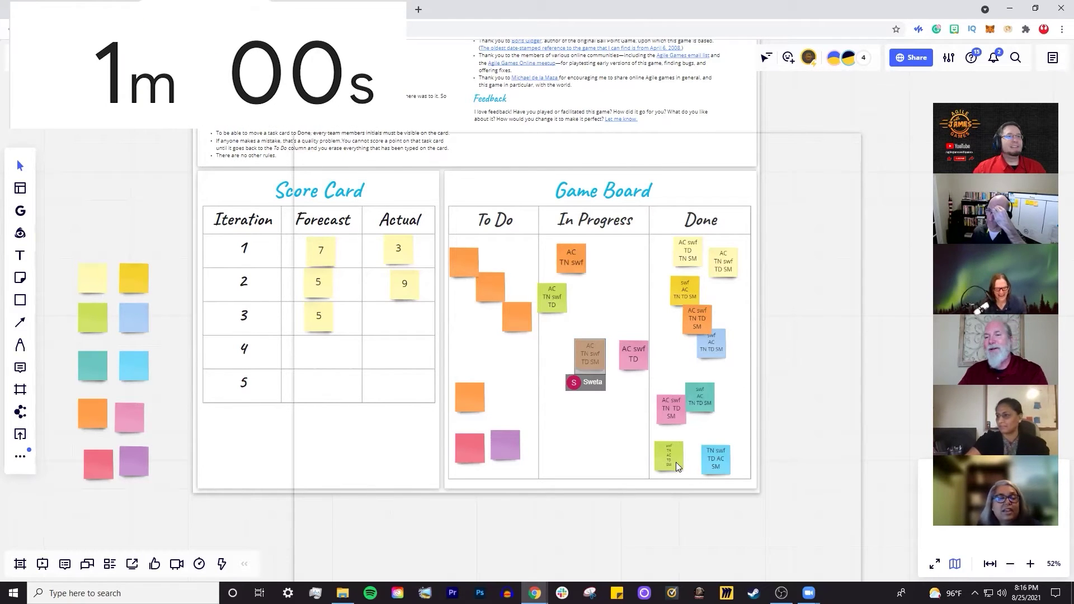
# Step: Nudge the pink AC swf TD card up and to the left
pyautogui.click(637, 364)
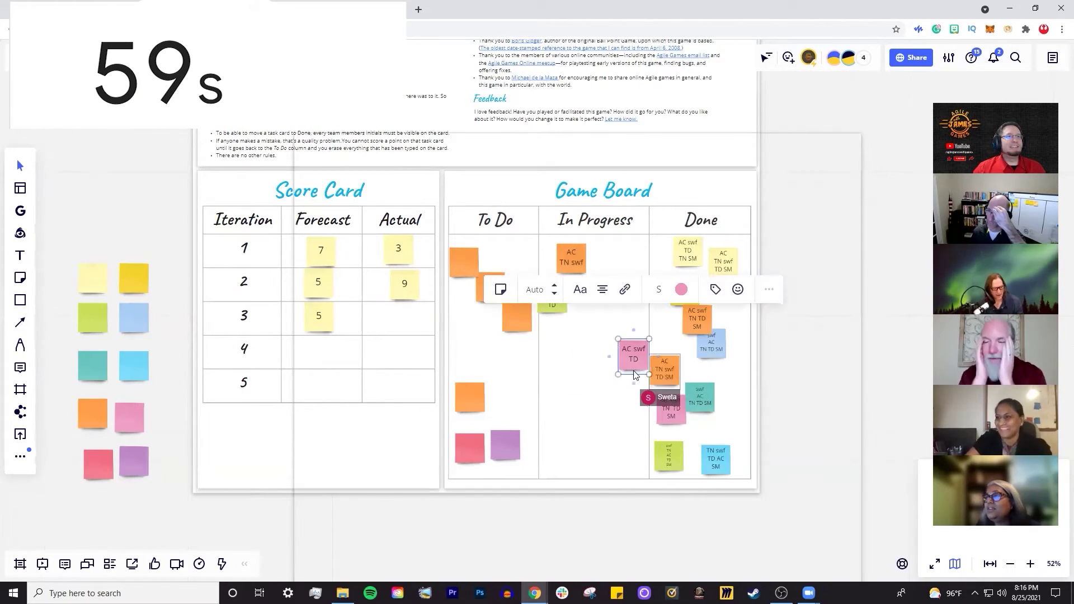
pyautogui.scroll(3, 637, 372)
pyautogui.click(603, 377)
pyautogui.scroll(3, 620, 382)
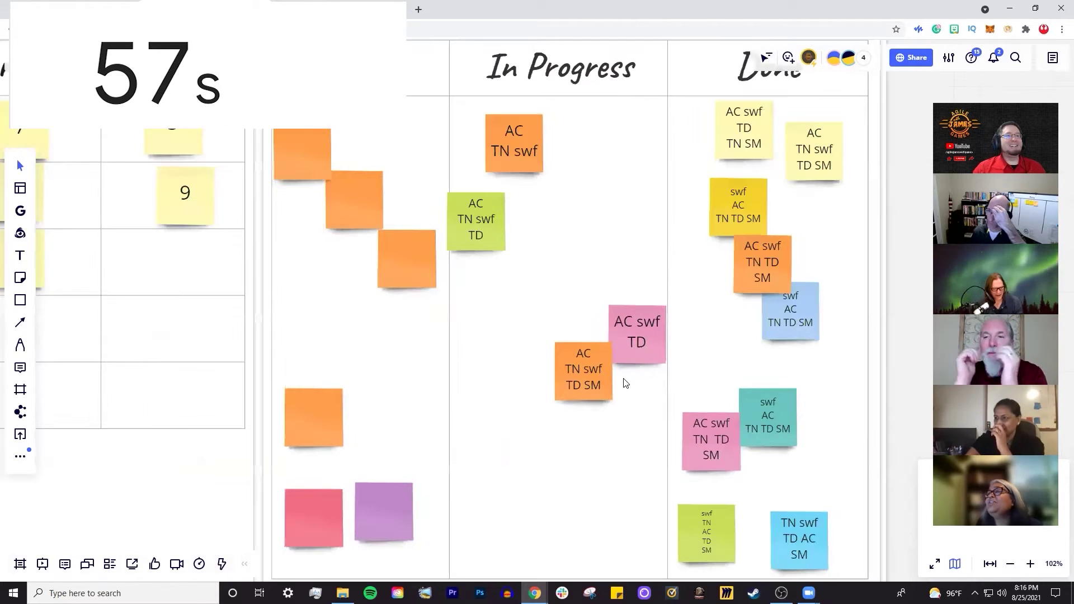
pyautogui.moveTo(635, 351); pyautogui.dragTo(625, 341)
pyautogui.scroll(-3, 625, 341)
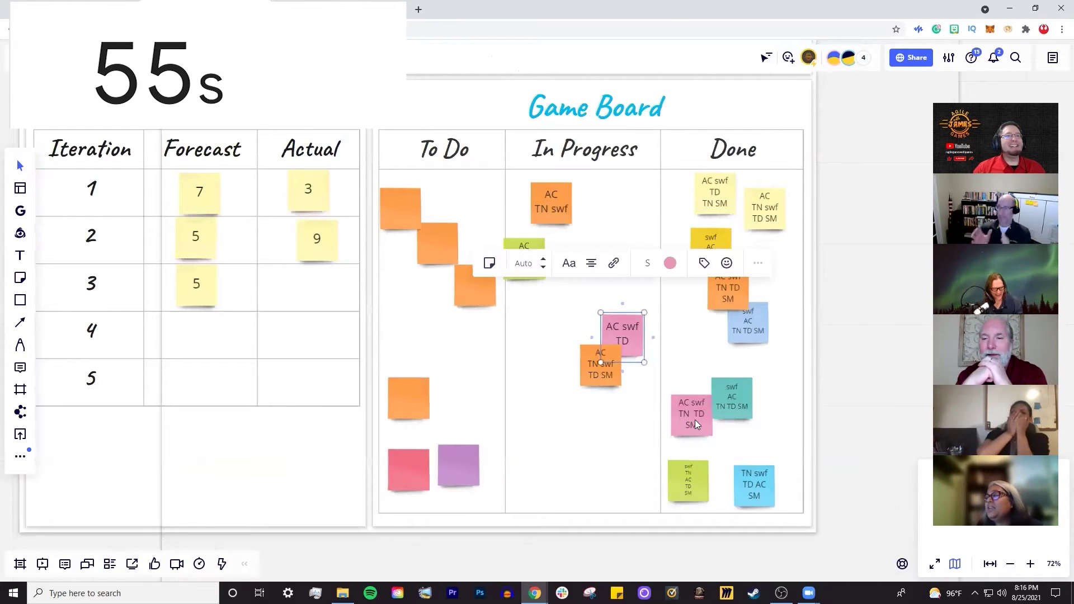
# Step: Delete all the initialled cards in Done and the orange AC TN swf card
pyautogui.click(695, 419)
pyautogui.click(688, 465)
pyautogui.click(745, 471)
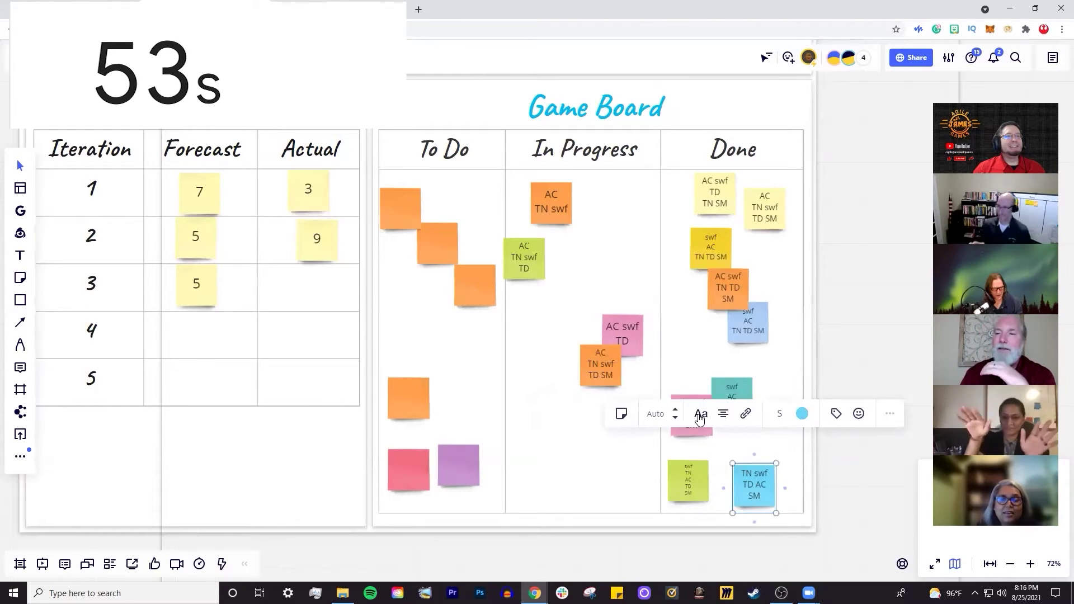
pyautogui.keyDown('shift'); pyautogui.click(740, 387); pyautogui.keyUp('shift')
pyautogui.keyDown('shift'); pyautogui.click(727, 291); pyautogui.keyUp('shift')
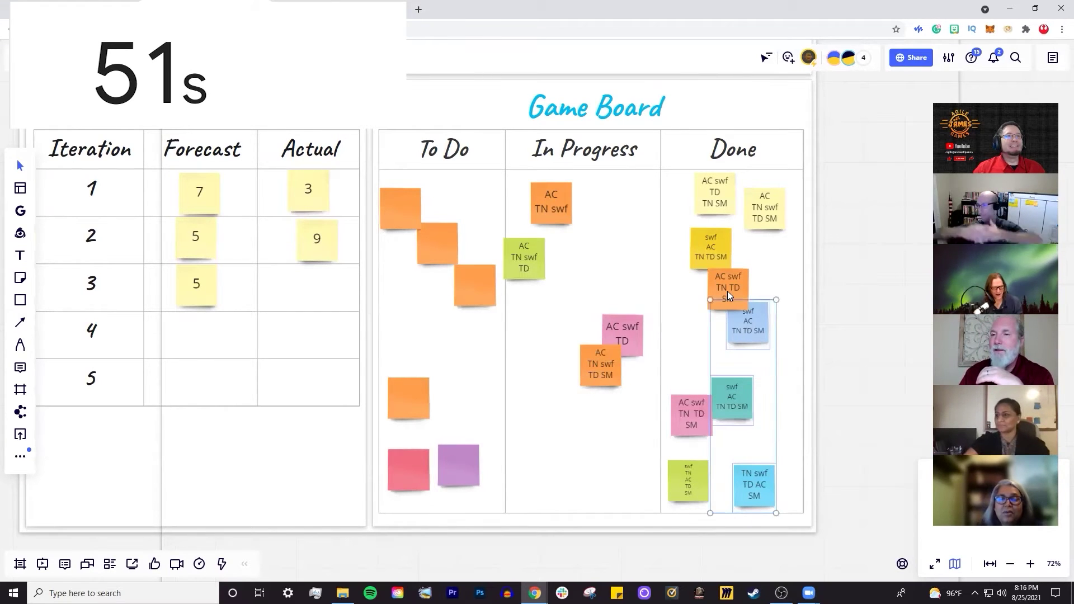
pyautogui.keyDown('shift'); pyautogui.click(704, 249); pyautogui.keyUp('shift')
pyautogui.keyDown('shift'); pyautogui.click(759, 216); pyautogui.keyUp('shift')
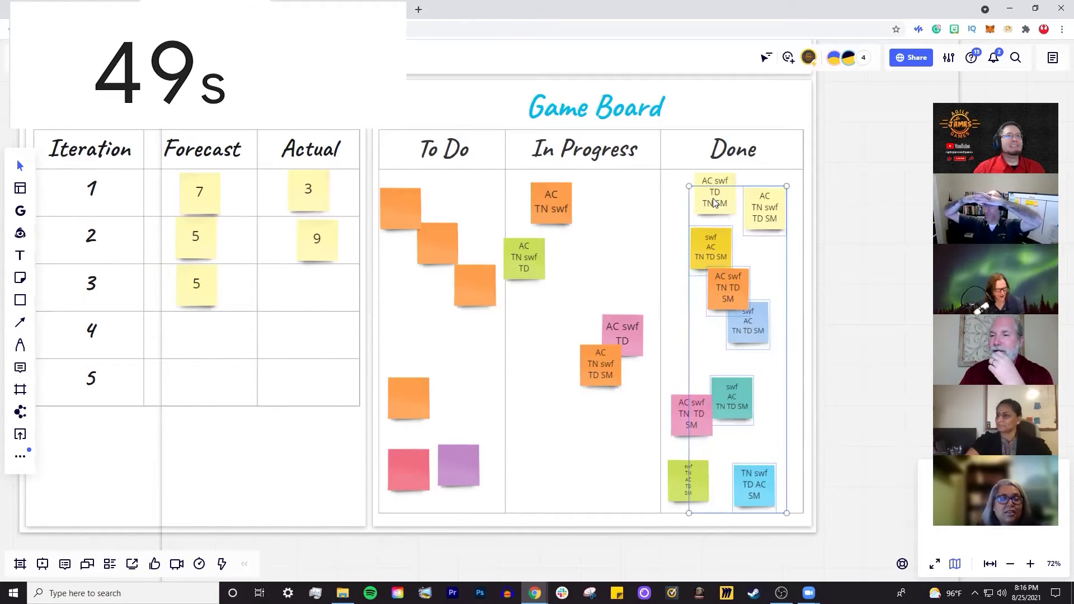
pyautogui.keyDown('shift'); pyautogui.click(681, 428); pyautogui.keyUp('shift')
pyautogui.keyDown('shift'); pyautogui.click(681, 472); pyautogui.keyUp('shift')
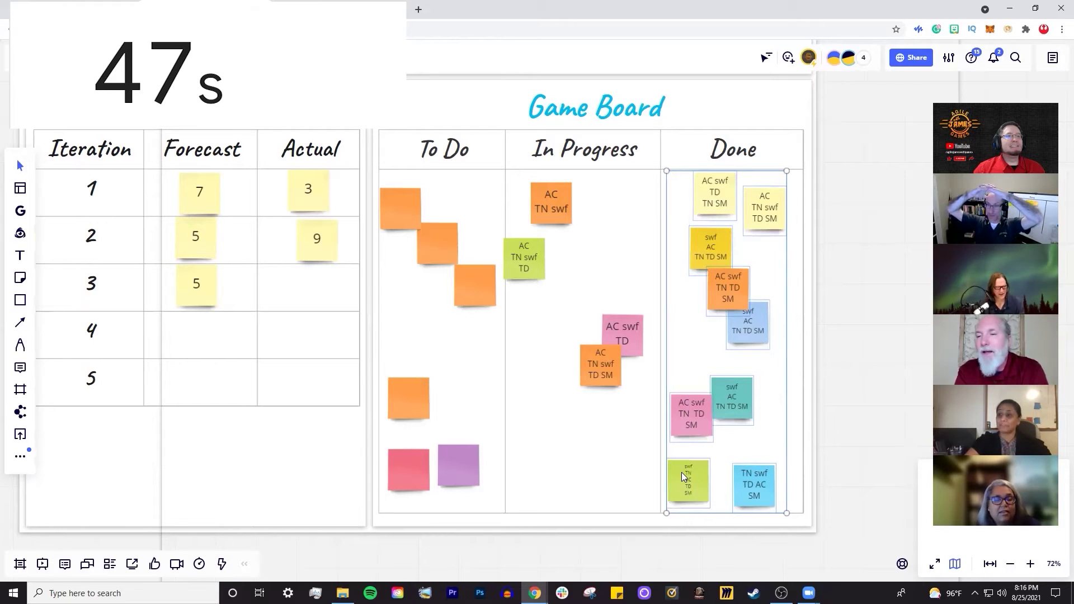
pyautogui.press('Delete')
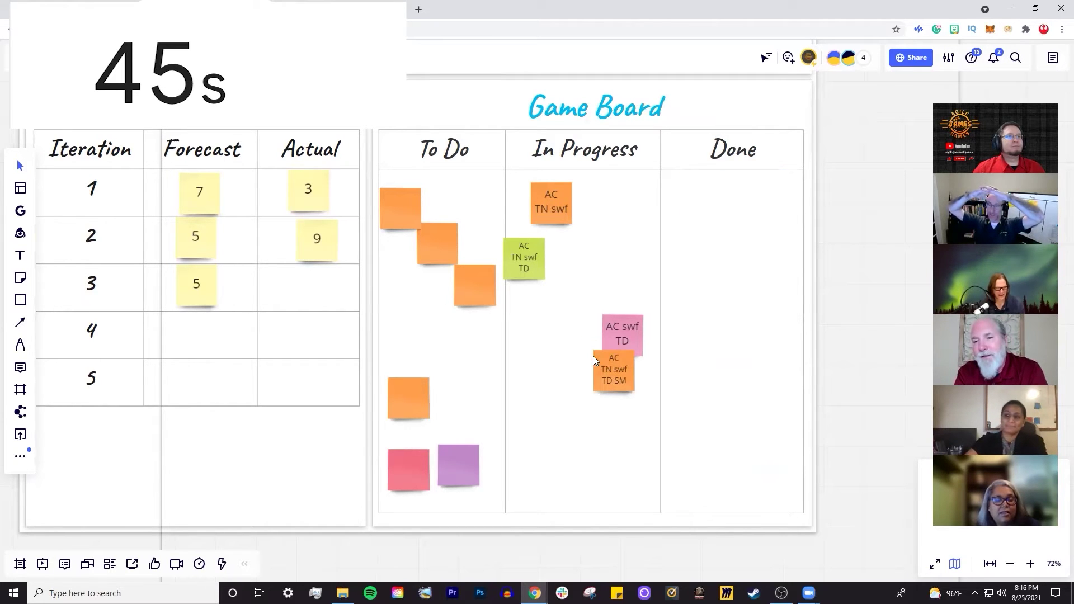
pyautogui.click(564, 209)
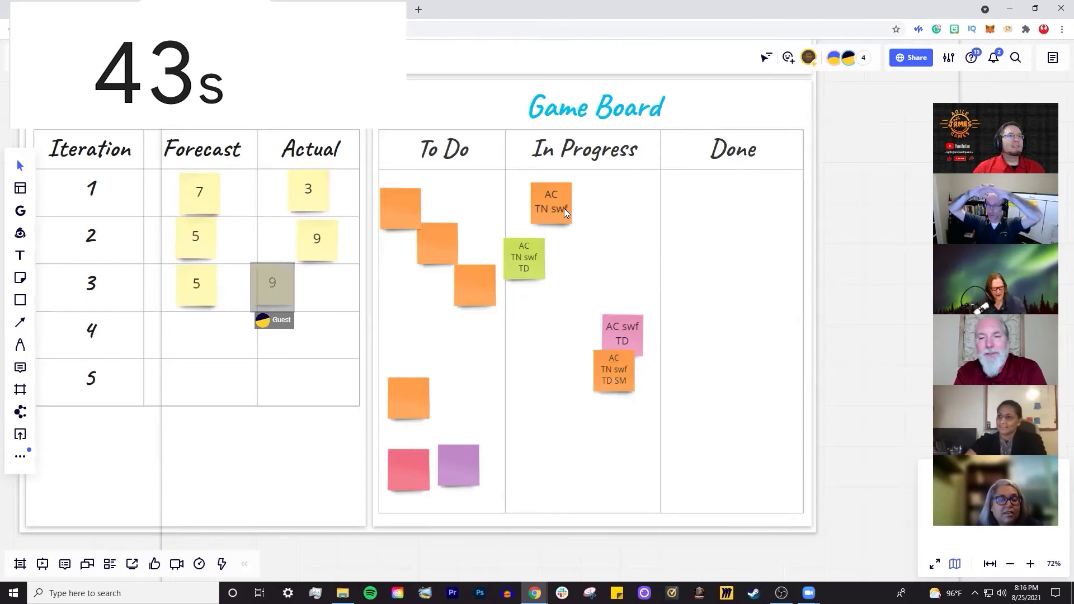
pyautogui.press('Delete')
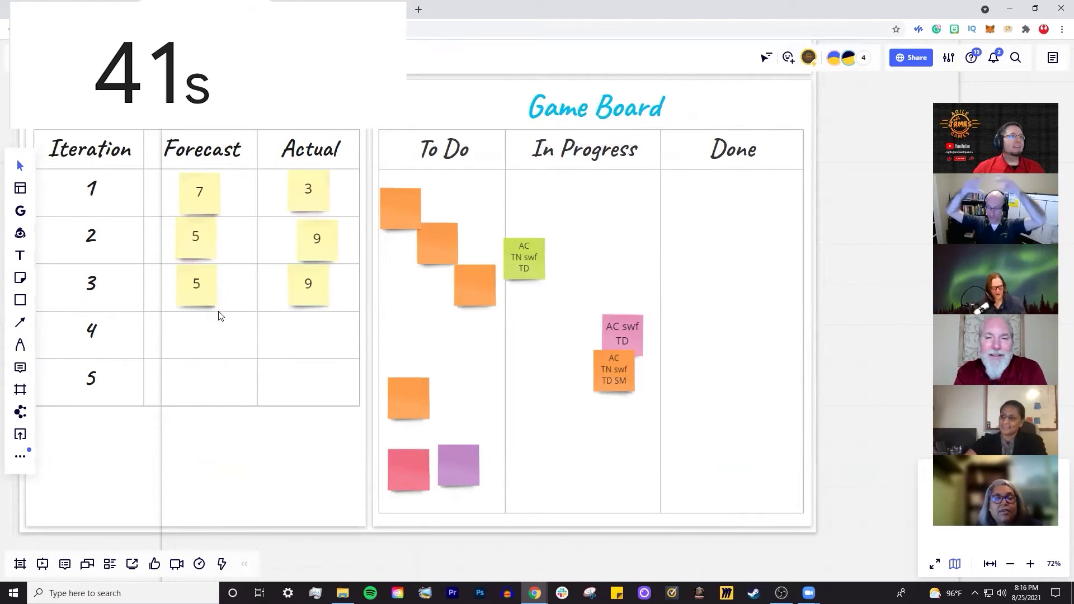
# Step: Copy the 5 sticky into iteration 4's Forecast cell and check the To Do stickies
pyautogui.moveTo(206, 296); pyautogui.dragTo(311, 334)
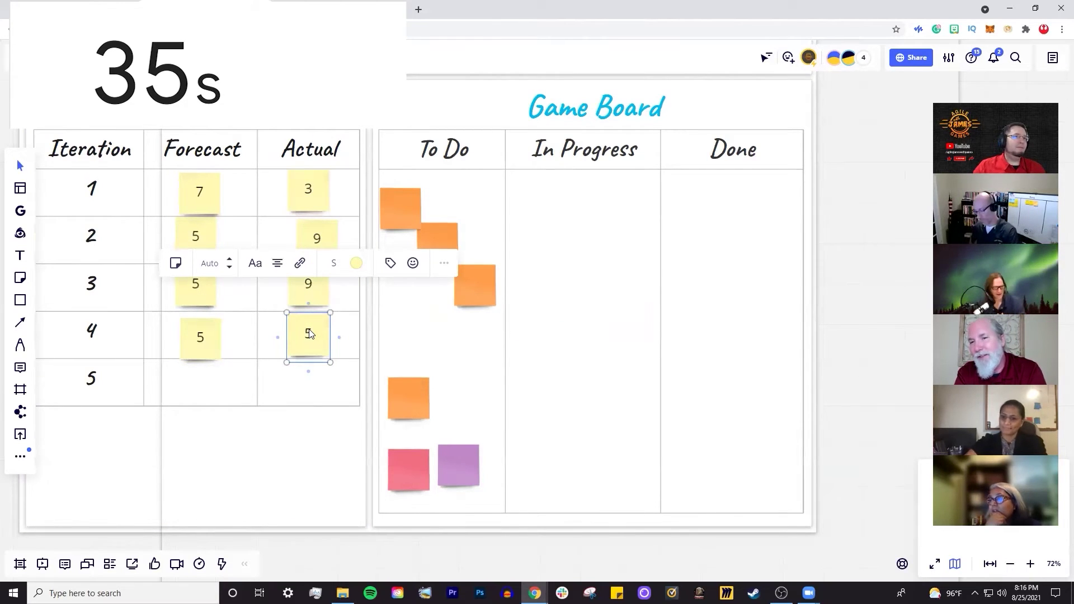
pyautogui.scroll(-5, 452, 396)
pyautogui.moveTo(491, 493); pyautogui.dragTo(418, 306)
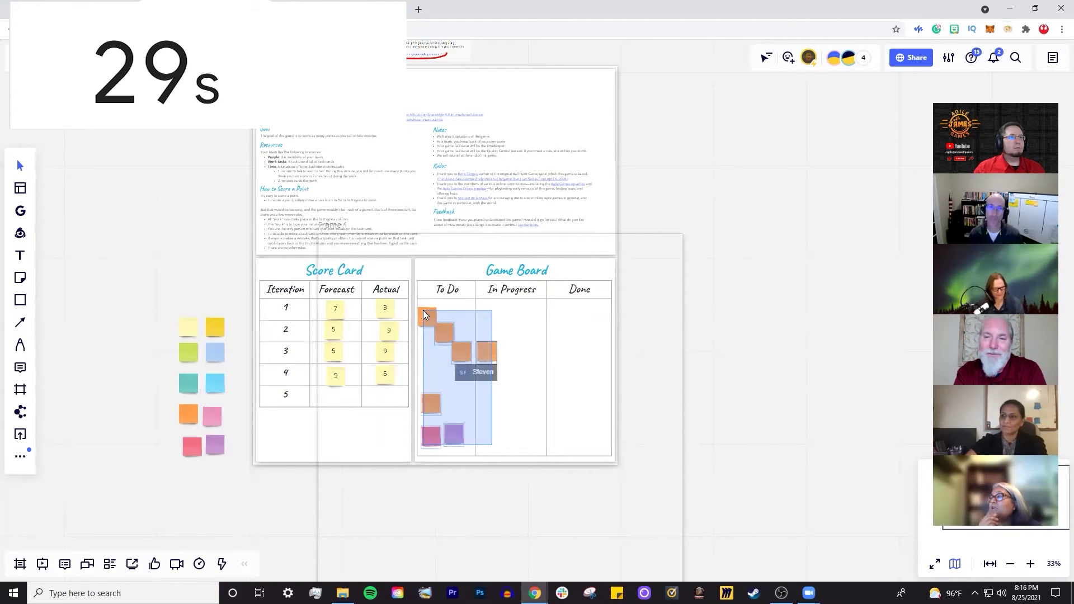
pyautogui.click(423, 307)
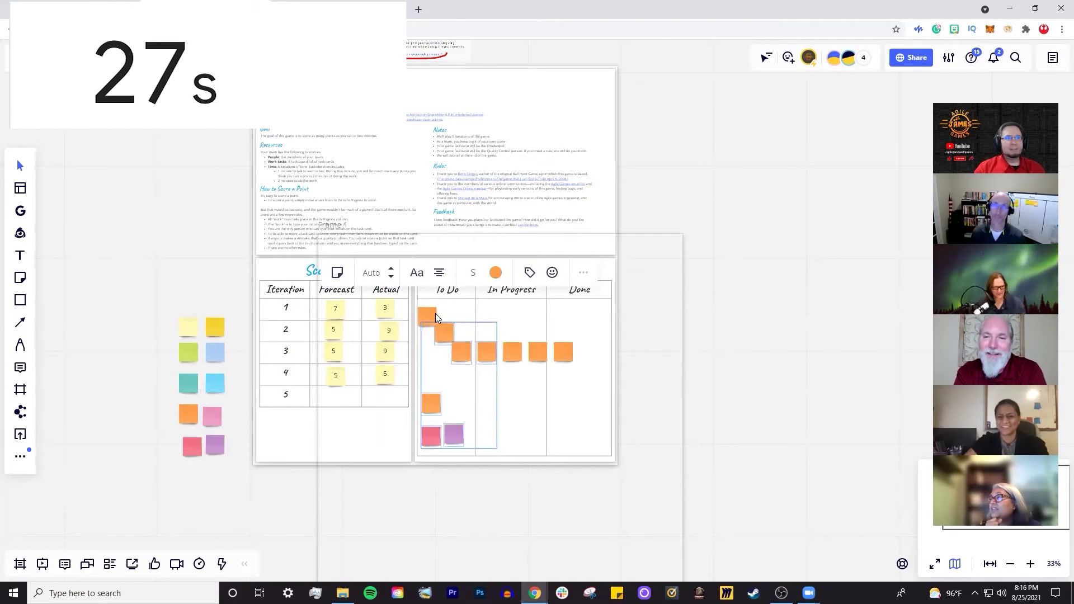
# Step: Drag the spare stickies from beside the Score Card into the To Do column
pyautogui.moveTo(217, 484); pyautogui.dragTo(162, 324)
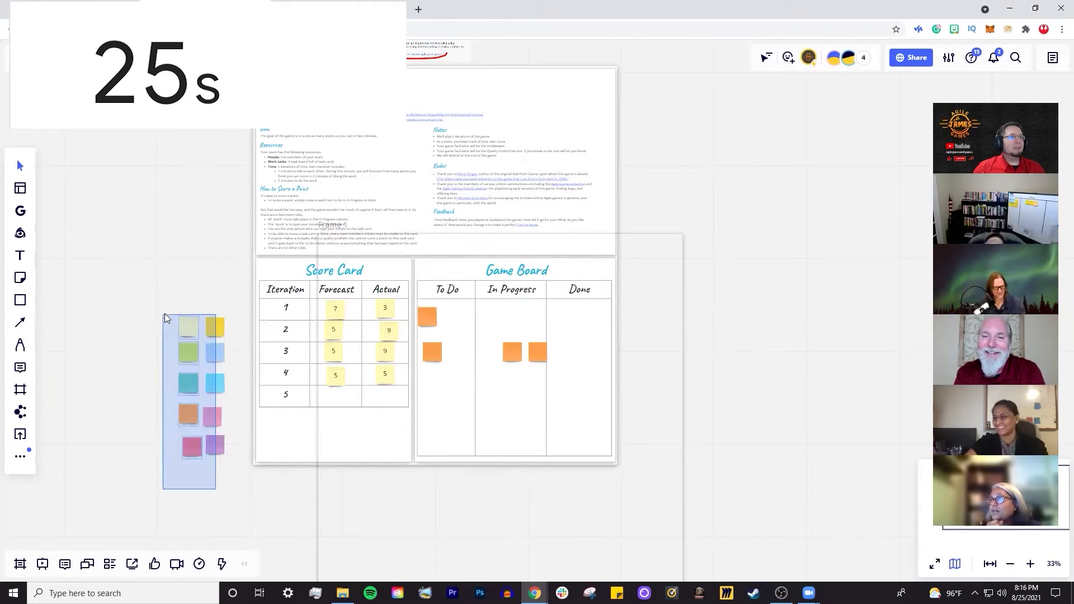
pyautogui.click(238, 476)
pyautogui.moveTo(239, 477); pyautogui.dragTo(453, 320)
pyautogui.scroll(2, 462, 491)
pyautogui.scroll(3, 462, 491)
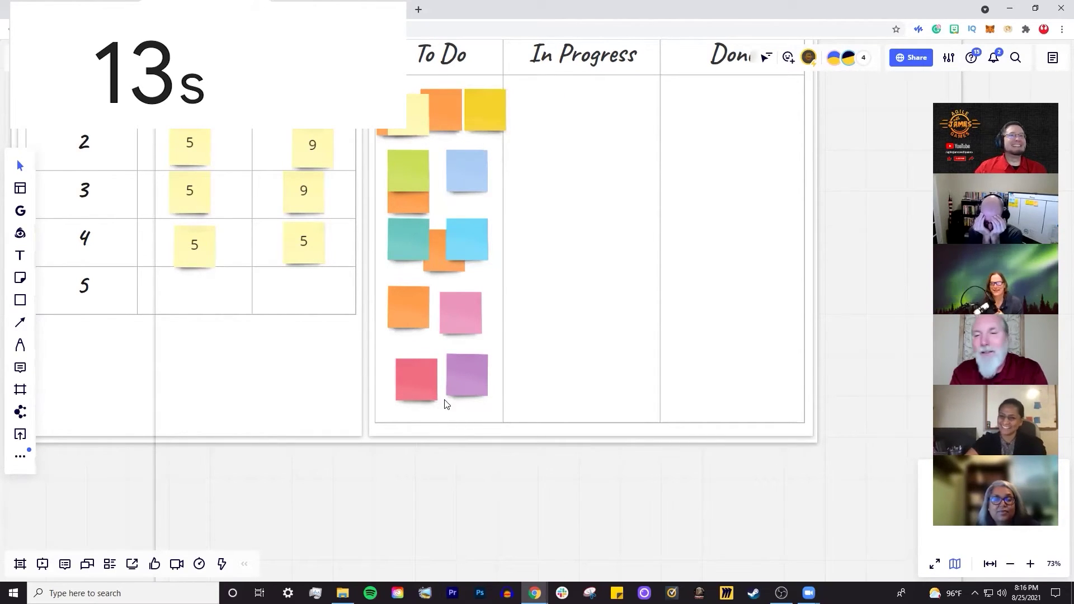
pyautogui.scroll(-2, 498, 470)
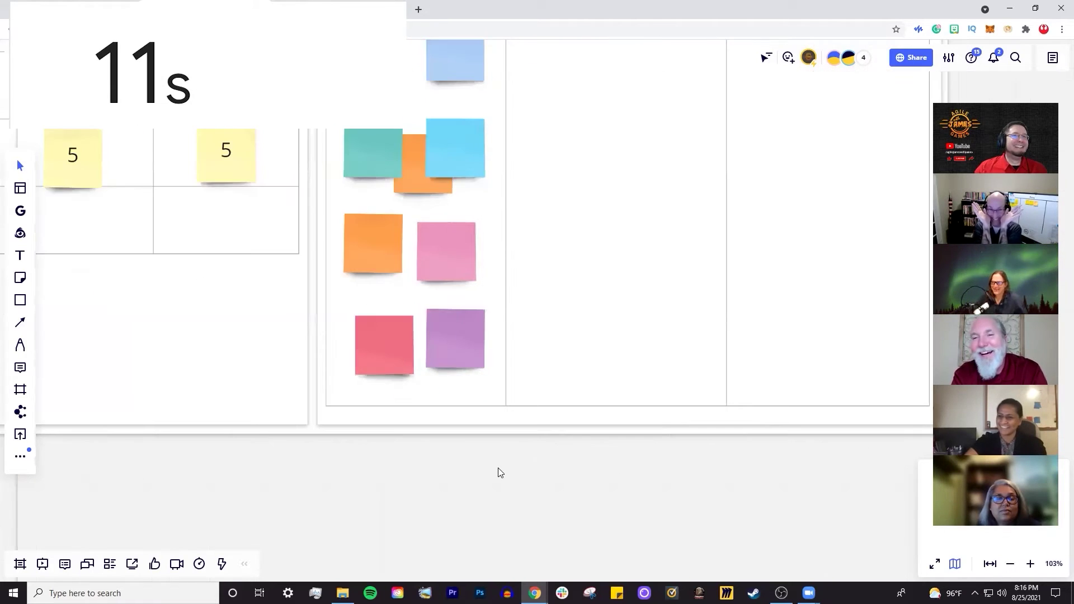
pyautogui.scroll(-5, 498, 470)
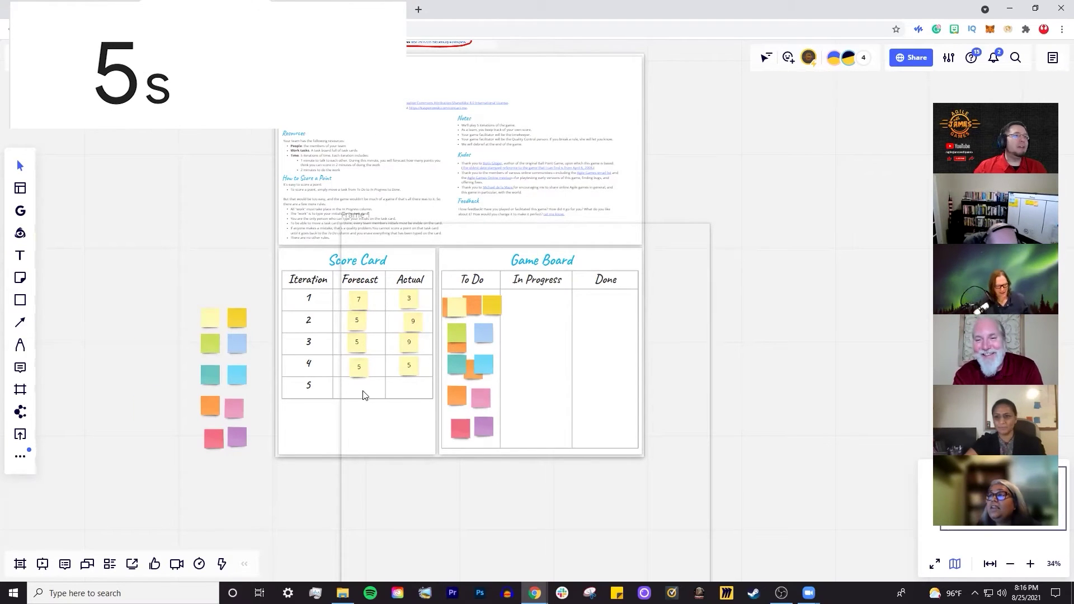
# Step: Change iteration 4's Forecast to 10 and erase the 5 from its Actual sticky
pyautogui.scroll(5, 360, 402)
pyautogui.click(369, 305)
pyautogui.click(367, 310)
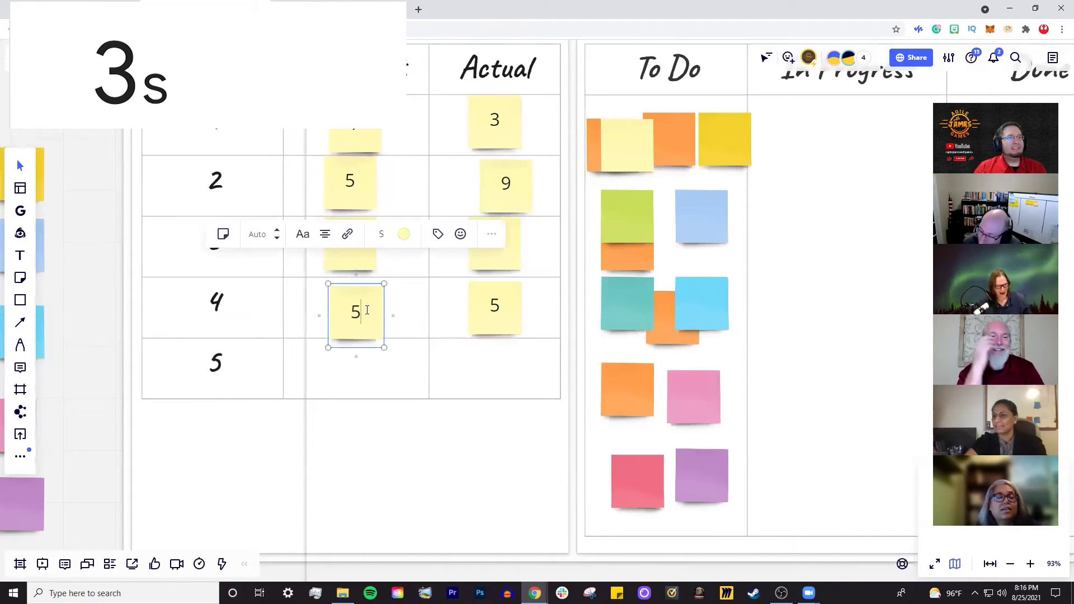
pyautogui.click(485, 304)
pyautogui.press('BackSpace')
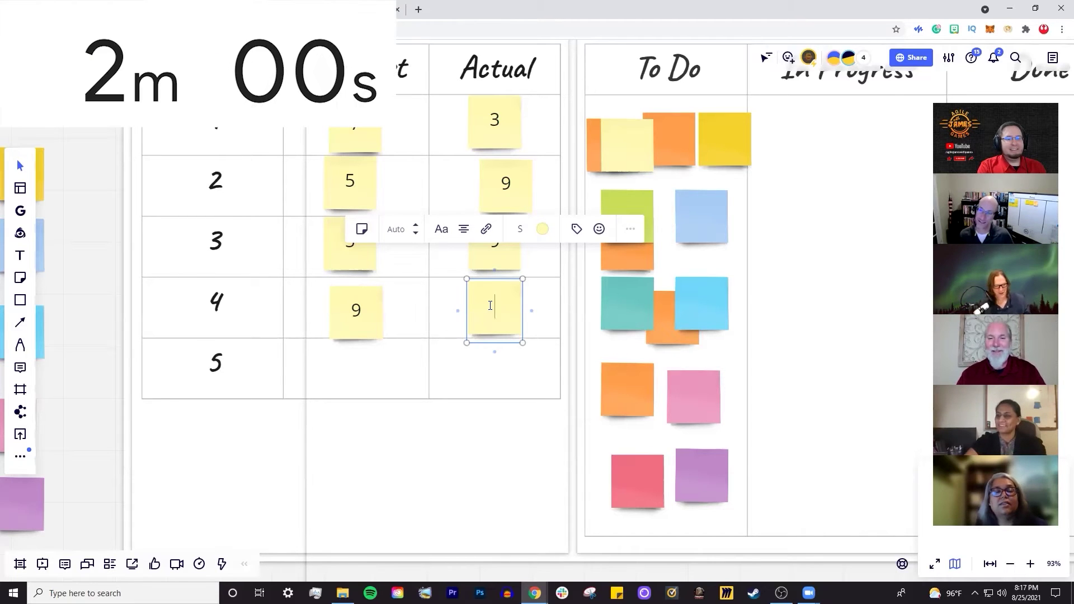
pyautogui.doubleClick(369, 305)
pyautogui.press('BackSpace')
pyautogui.write('10')
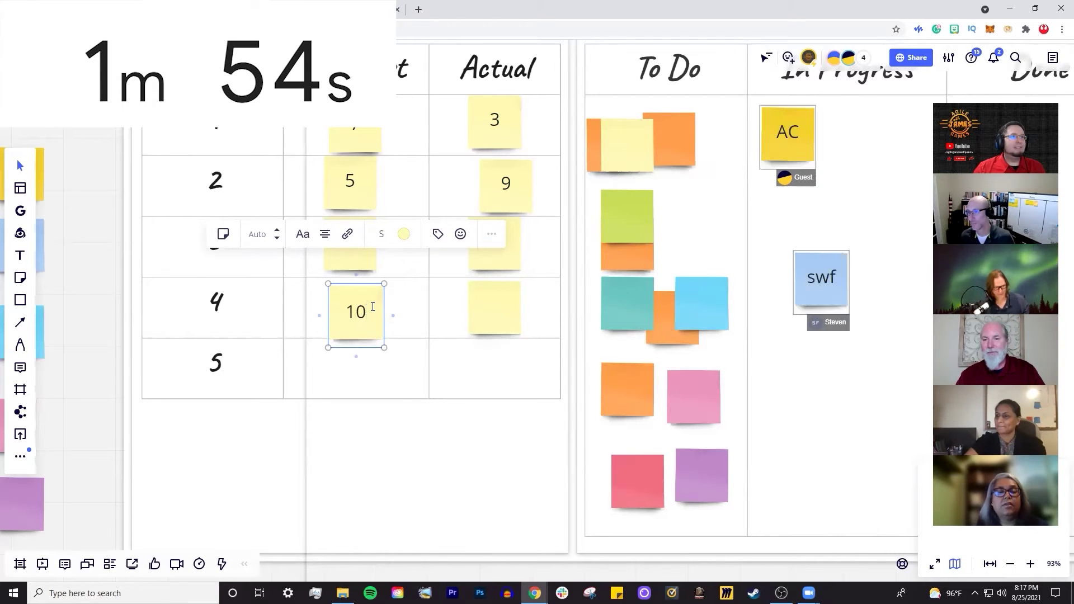
pyautogui.click(410, 421)
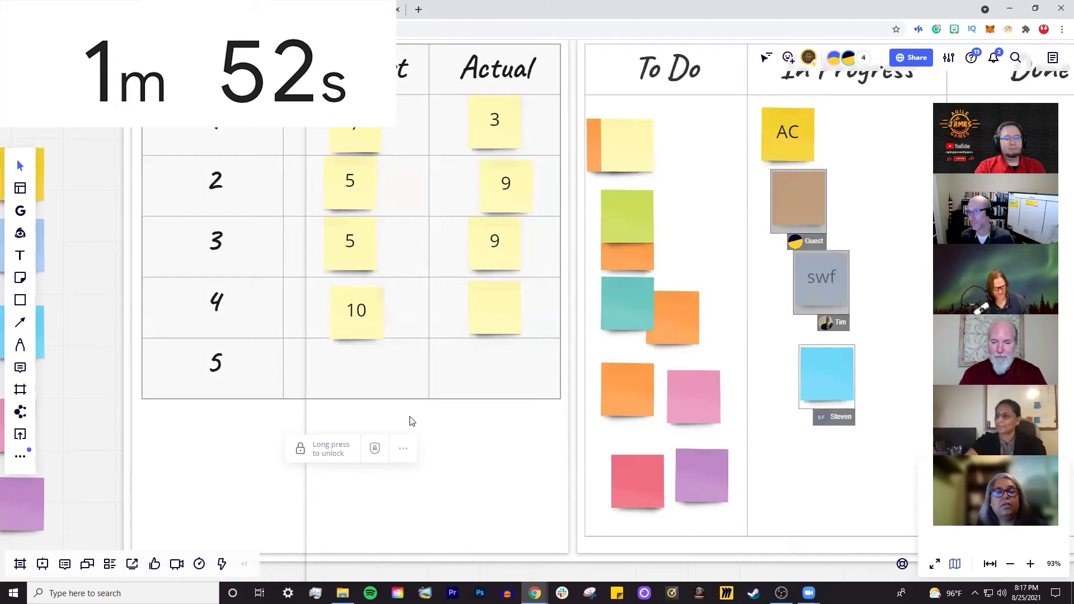
# Step: Pan to watch the whole Score Card and the In Progress and Done columns
pyautogui.scroll(-4, 455, 462)
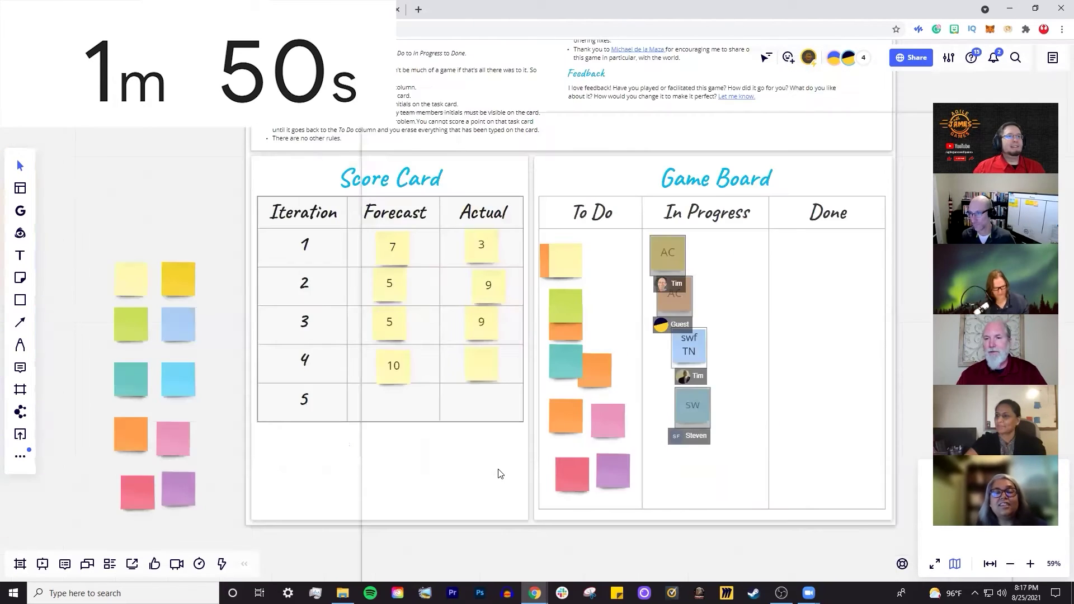
pyautogui.moveTo(496, 465); pyautogui.dragTo(323, 479)
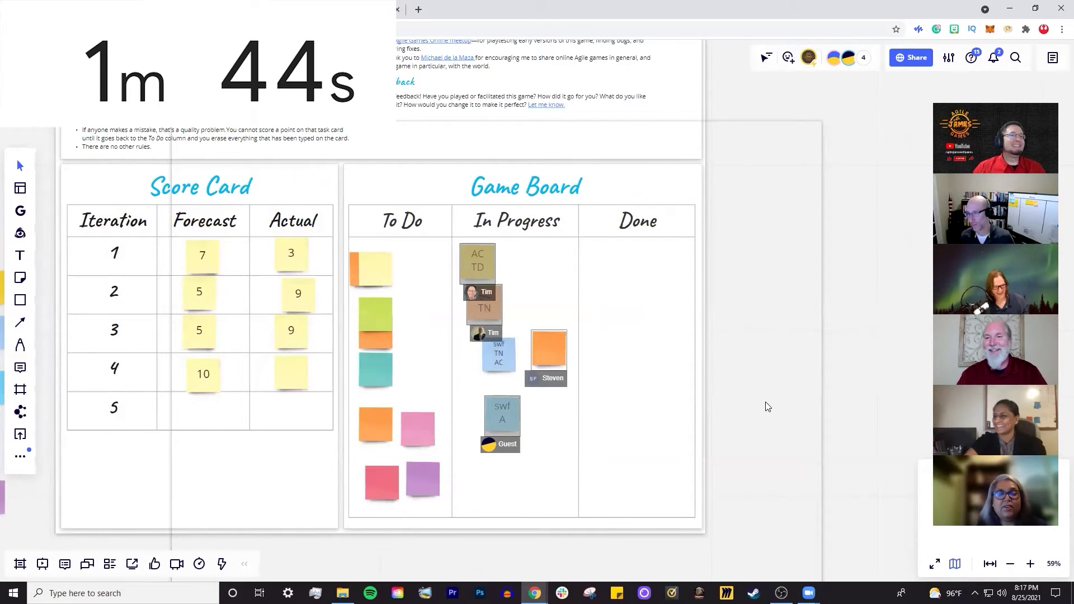
pyautogui.scroll(3, 781, 395)
pyautogui.moveTo(757, 396); pyautogui.dragTo(880, 398)
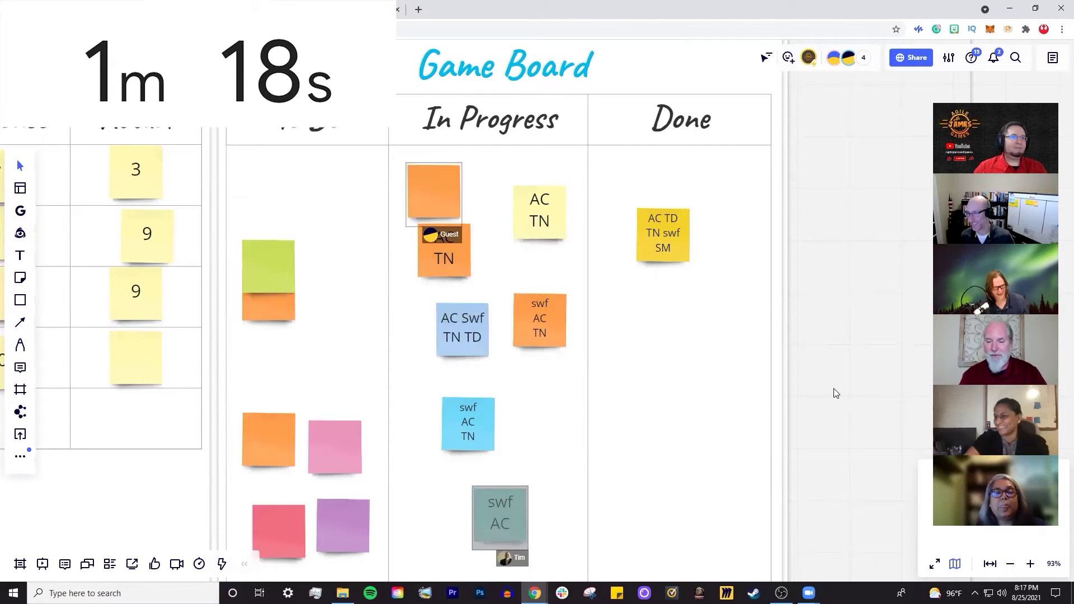
pyautogui.scroll(-3, 828, 383)
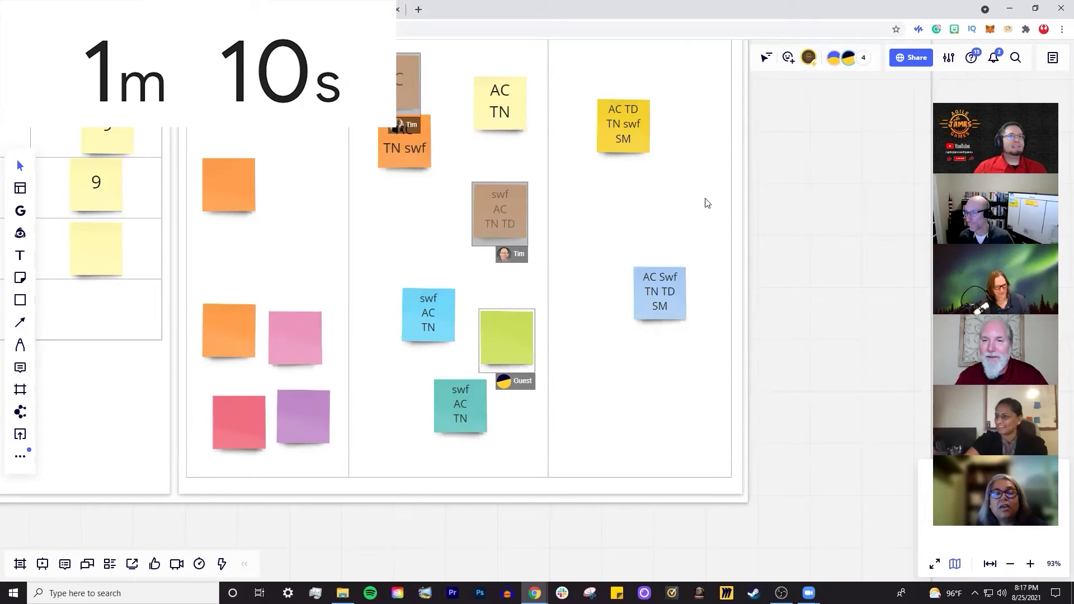
pyautogui.scroll(3, 769, 233)
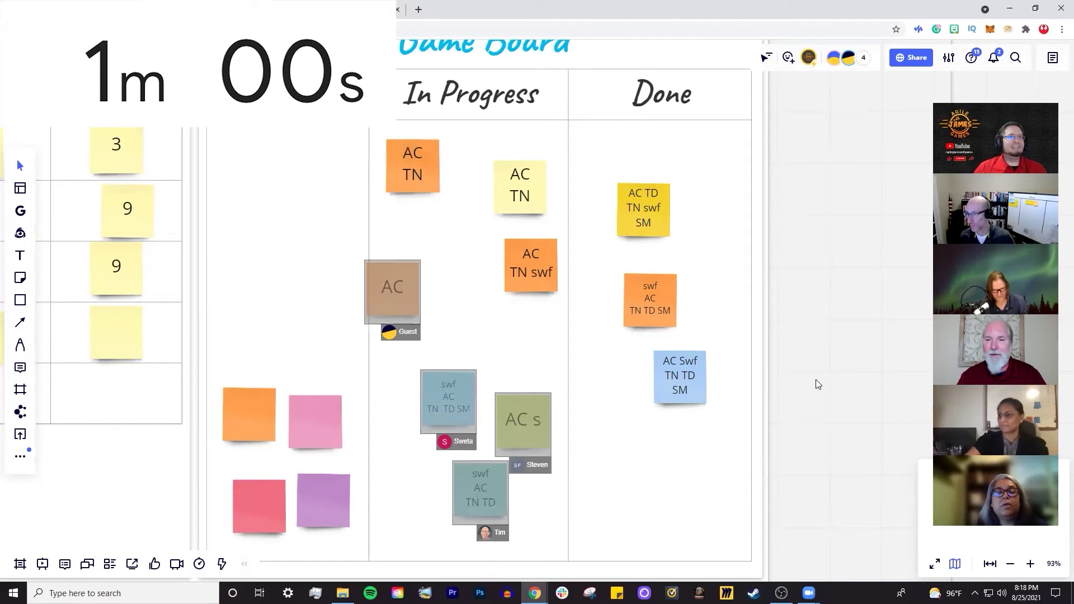
pyautogui.scroll(2, 862, 358)
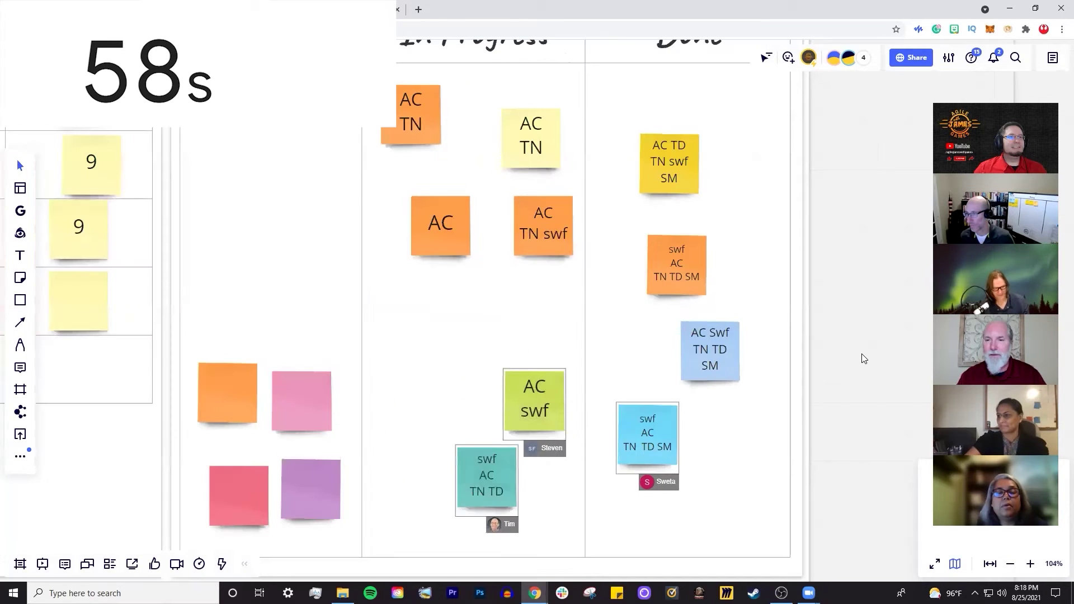
# Step: Marquee-select the spare stickies beside the Score Card and drag them into the To Do column
pyautogui.moveTo(856, 319); pyautogui.dragTo(847, 332)
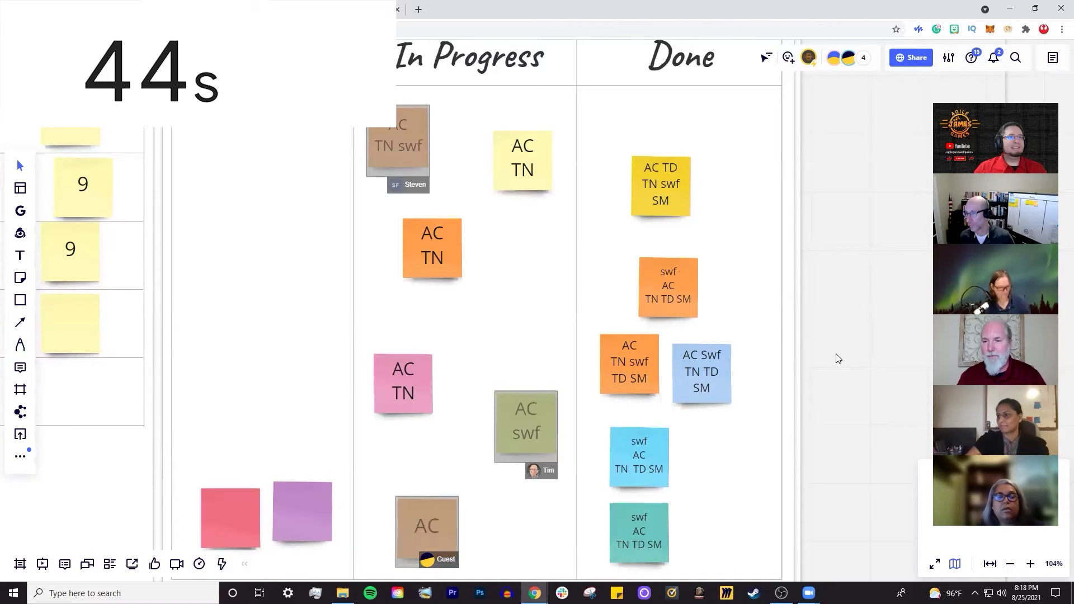
pyautogui.scroll(-2, 835, 355)
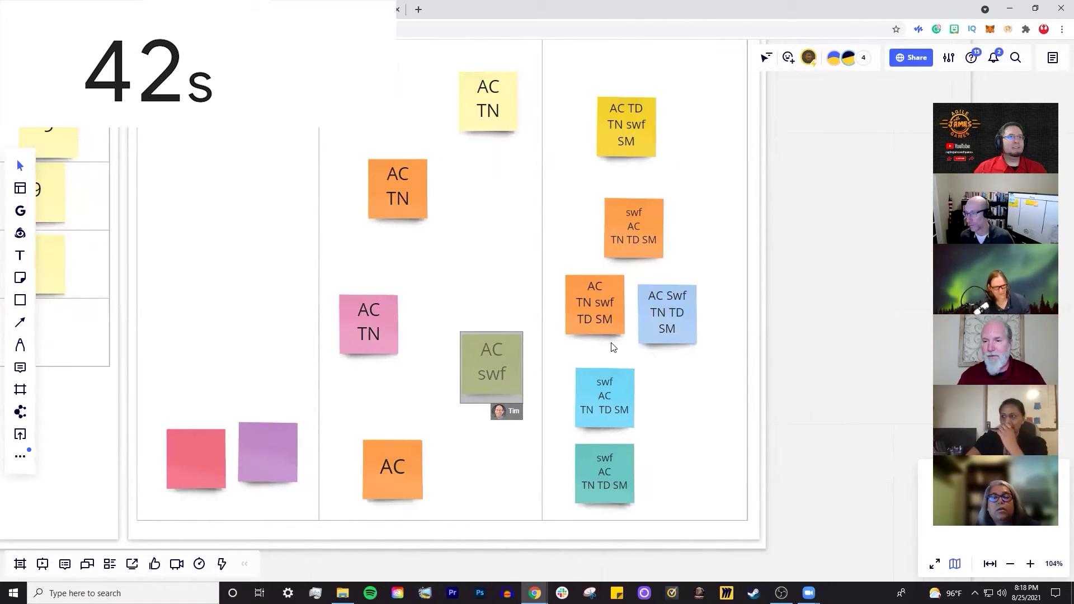
pyautogui.moveTo(828, 321); pyautogui.dragTo(858, 339)
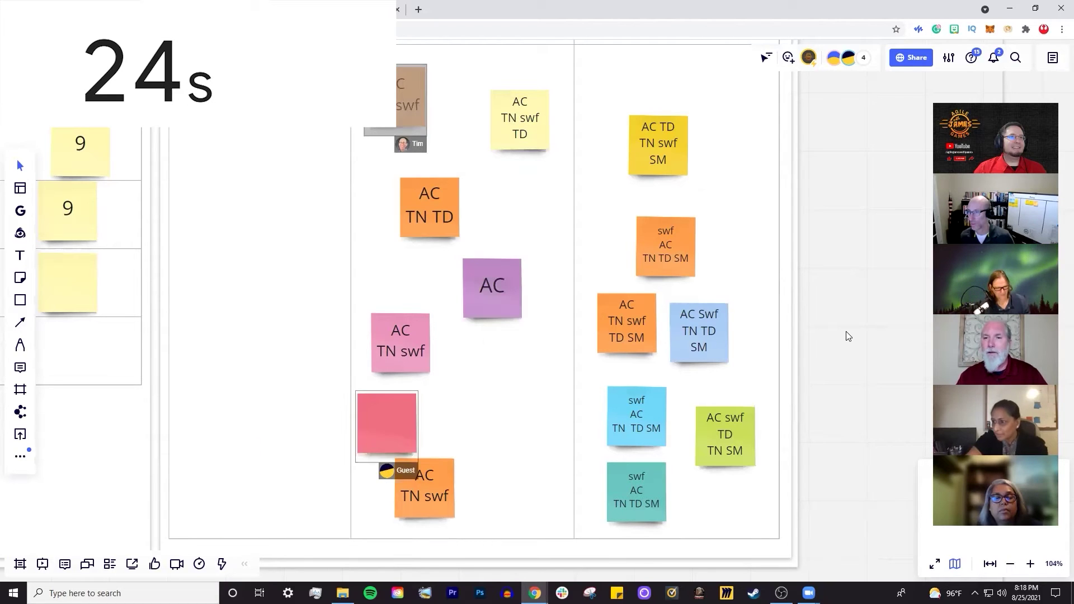
pyautogui.scroll(-5, 845, 336)
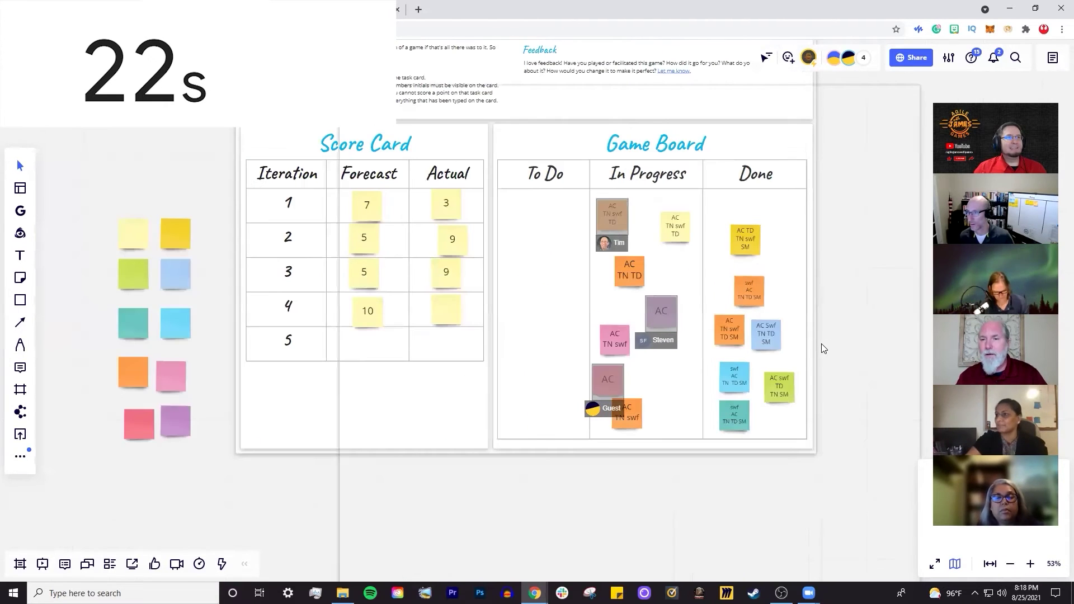
pyautogui.moveTo(195, 450); pyautogui.dragTo(101, 234)
pyautogui.moveTo(174, 231); pyautogui.dragTo(563, 224)
pyautogui.scroll(5, 839, 308)
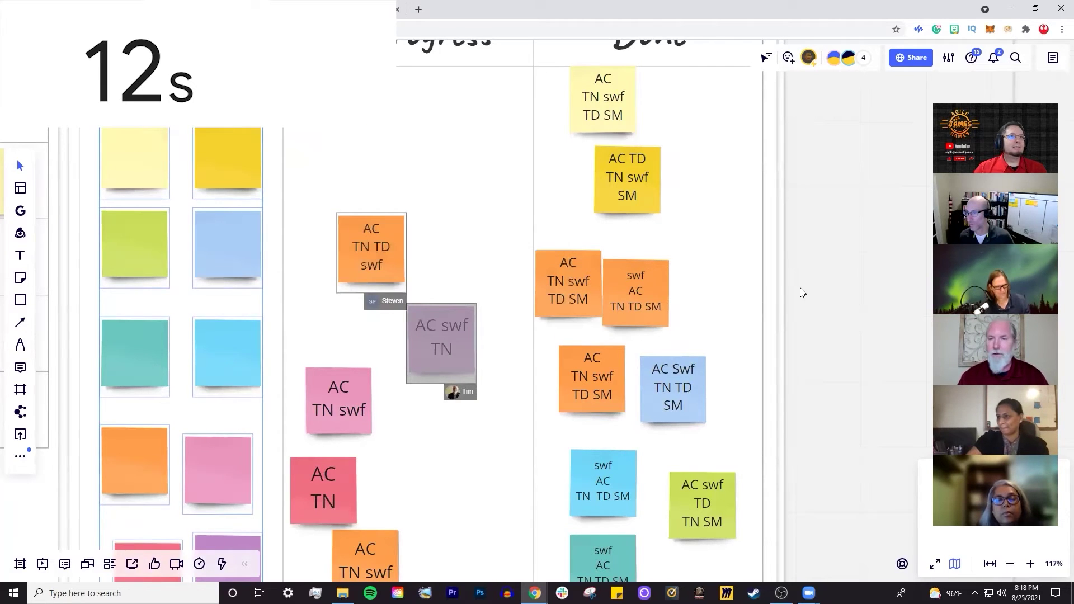
pyautogui.scroll(-5, 805, 268)
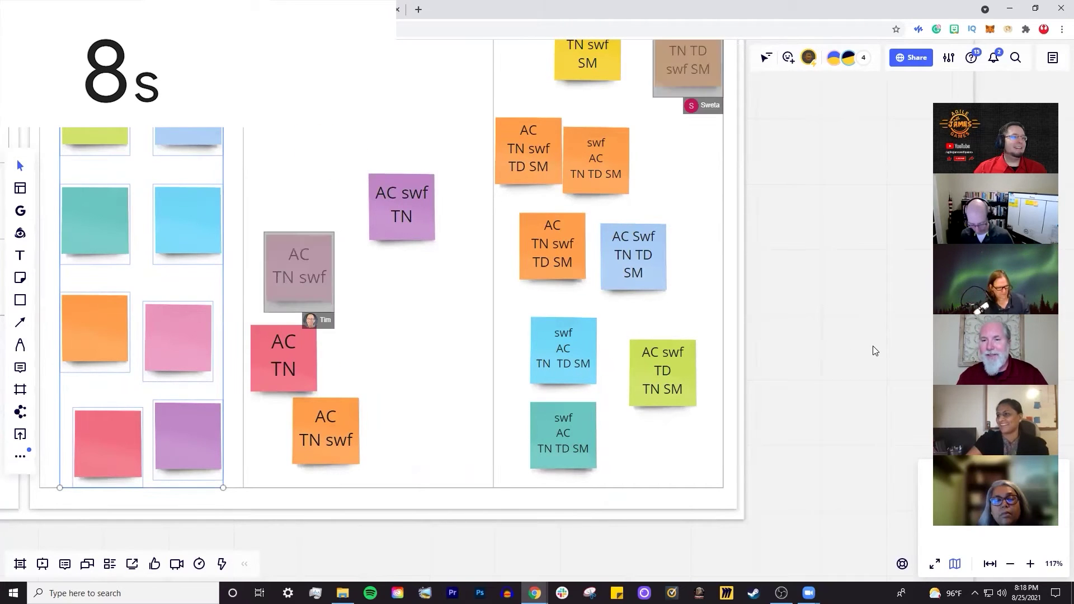
pyautogui.moveTo(839, 279); pyautogui.dragTo(837, 331)
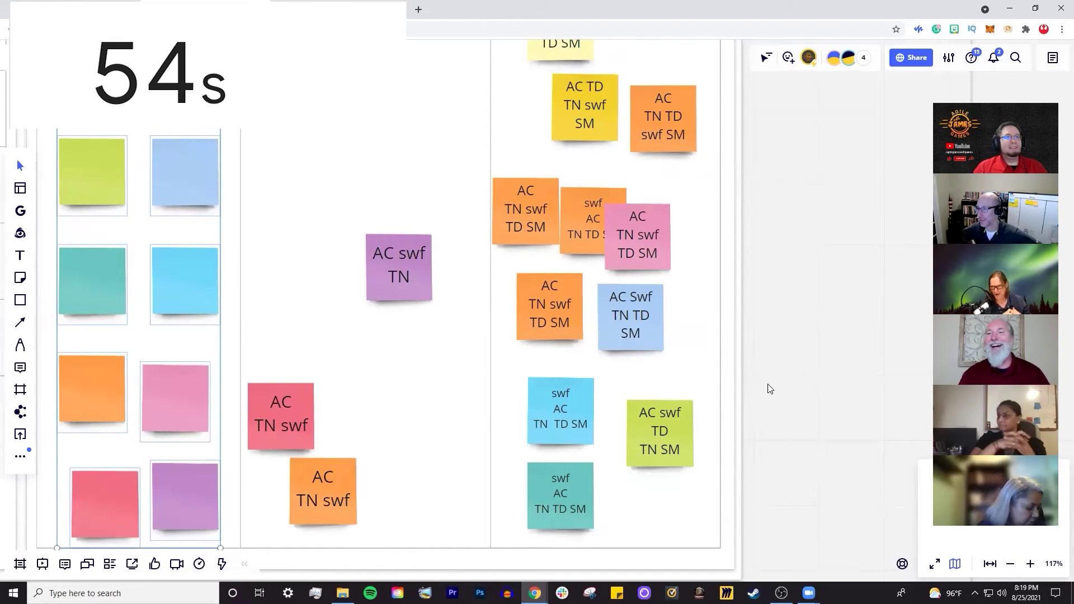
# Step: Type 11 into the empty iteration 4 Actual sticky on the Score Card
pyautogui.scroll(-5, 750, 396)
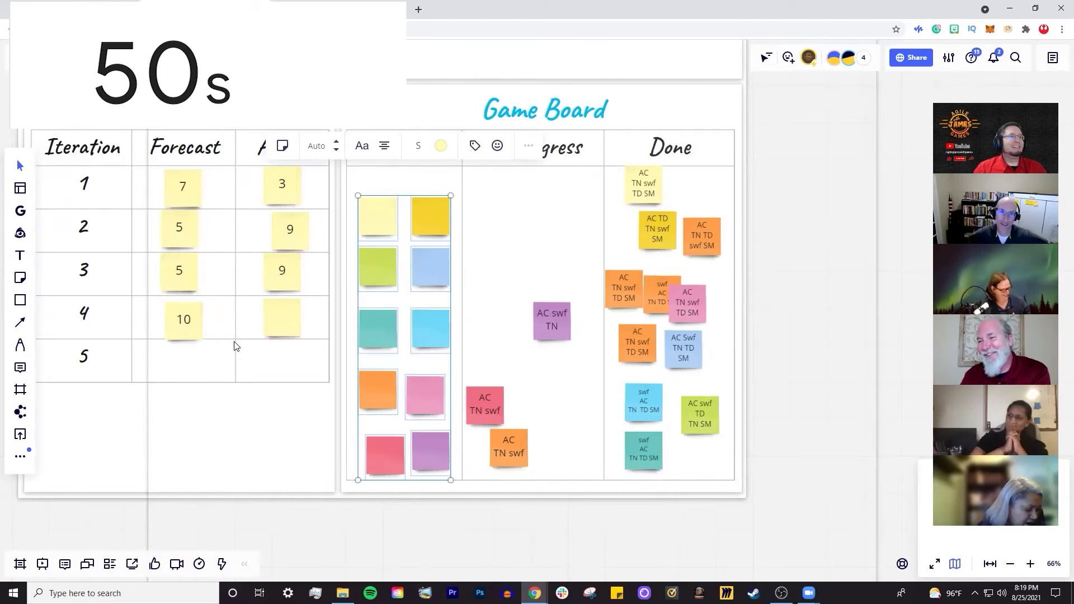
pyautogui.click(278, 321)
pyautogui.write('11')
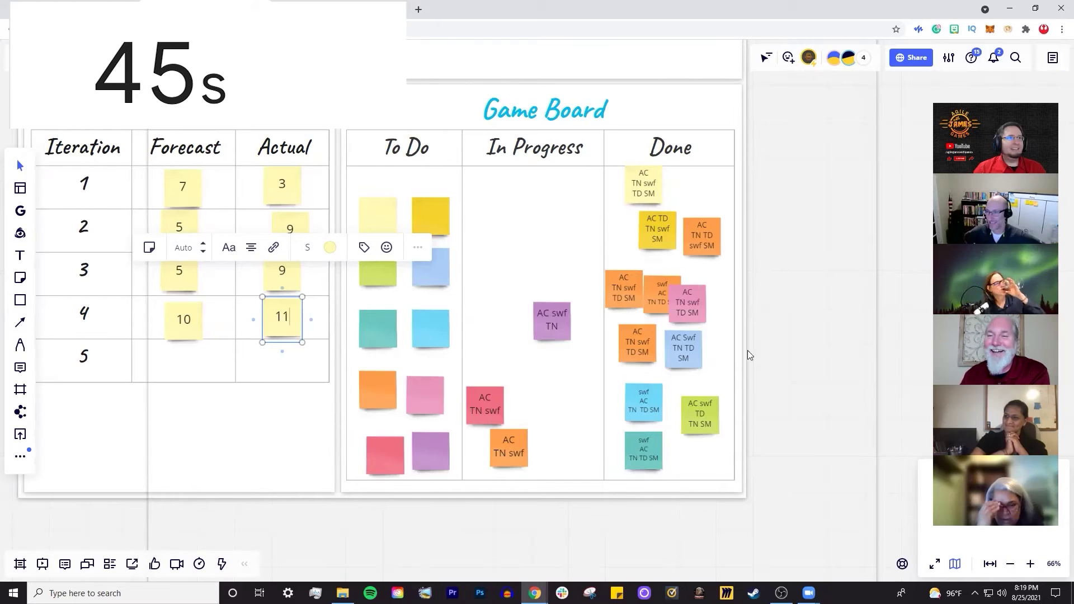
pyautogui.click(747, 350)
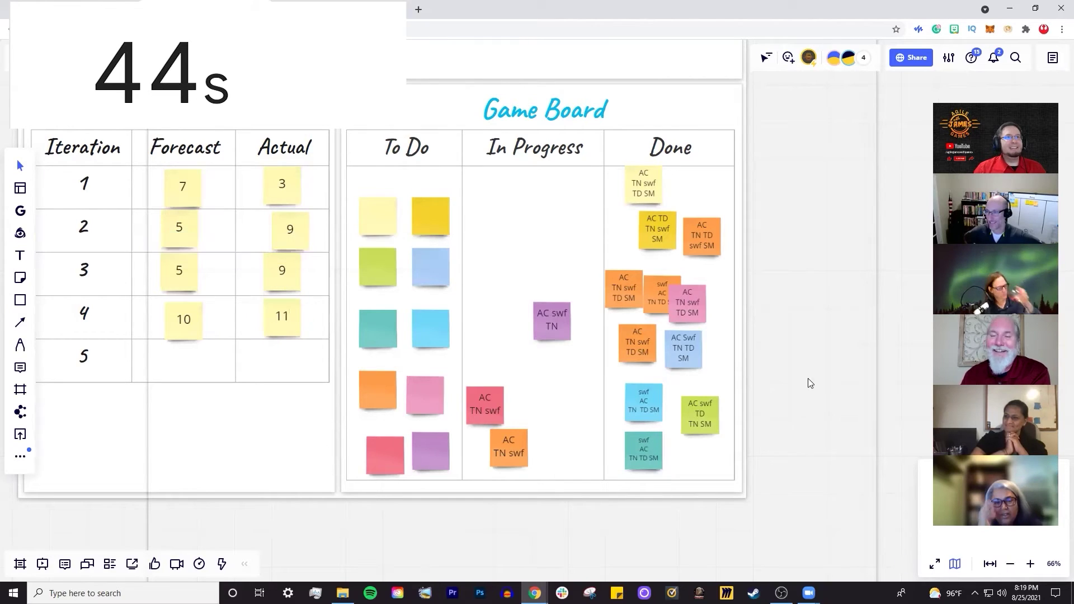
pyautogui.click(702, 426)
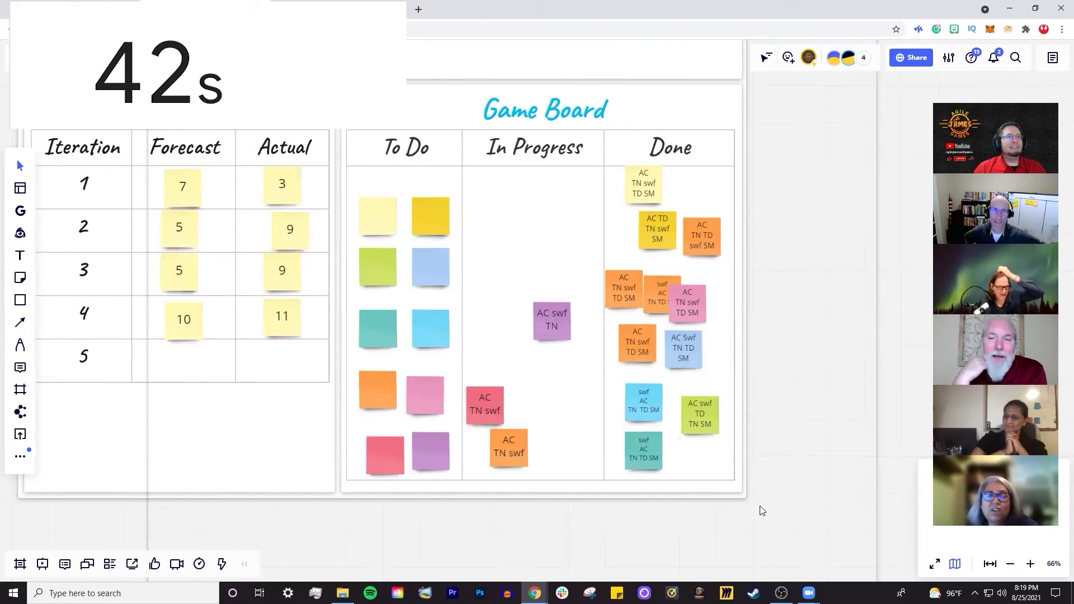
# Step: Marquee-select and delete every card in the In Progress and Done columns
pyautogui.moveTo(760, 506); pyautogui.dragTo(472, 163)
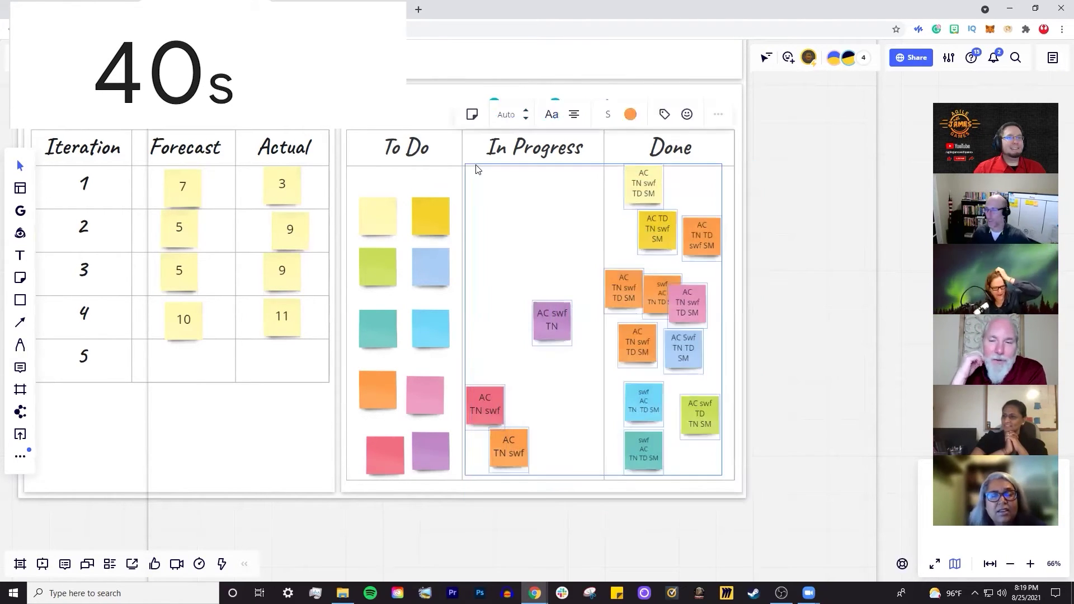
pyautogui.press('Delete')
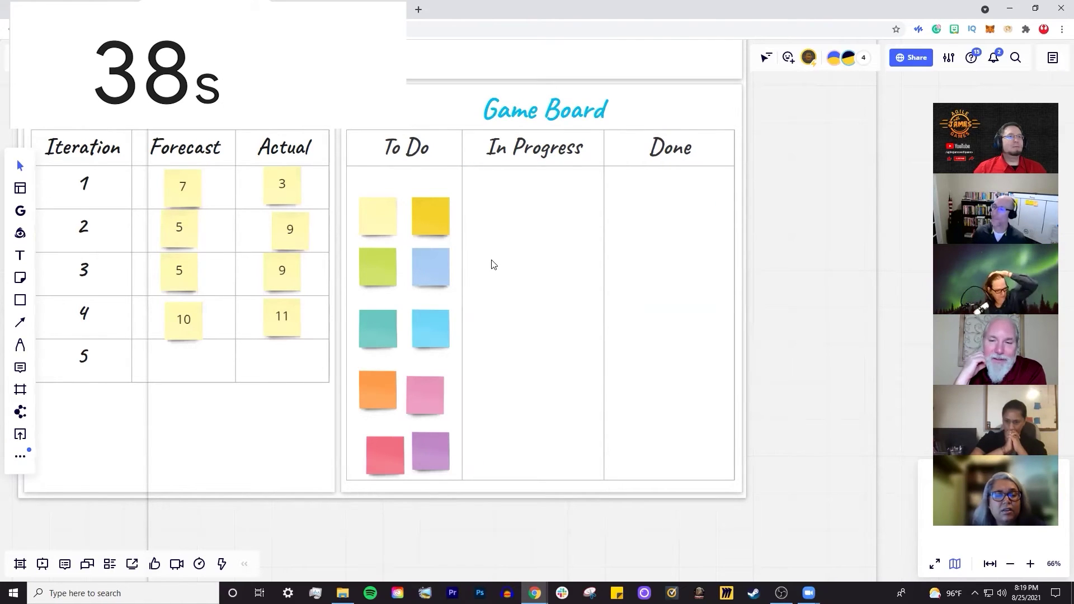
pyautogui.scroll(-5, 491, 276)
pyautogui.scroll(2, 487, 280)
# Step: Change the lock setting of the locked game board
pyautogui.click(688, 311)
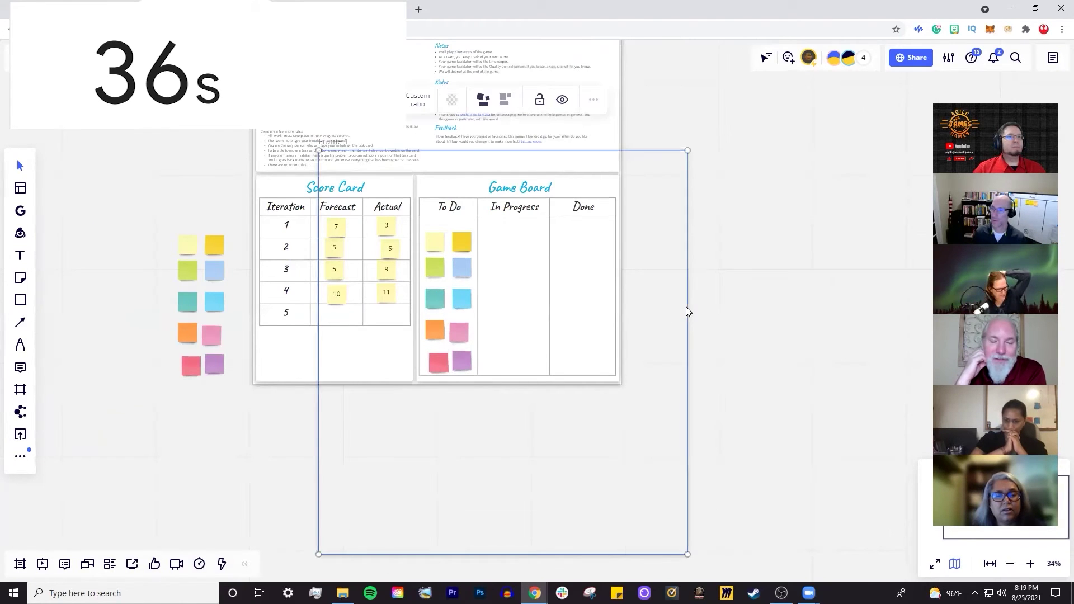
pyautogui.press('Escape')
pyautogui.scroll(3, 500, 385)
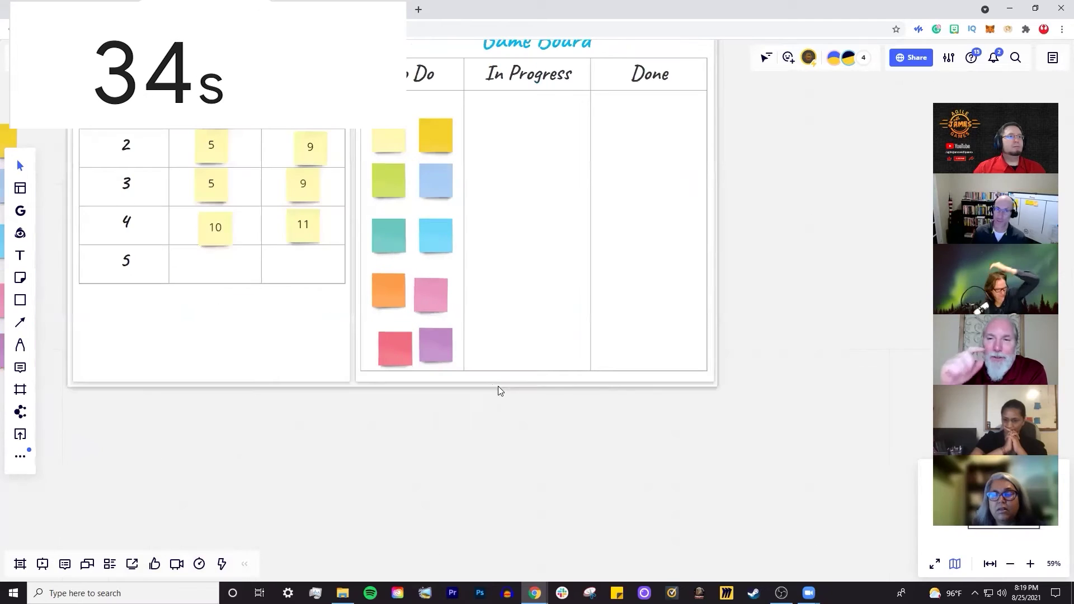
pyautogui.click(541, 367)
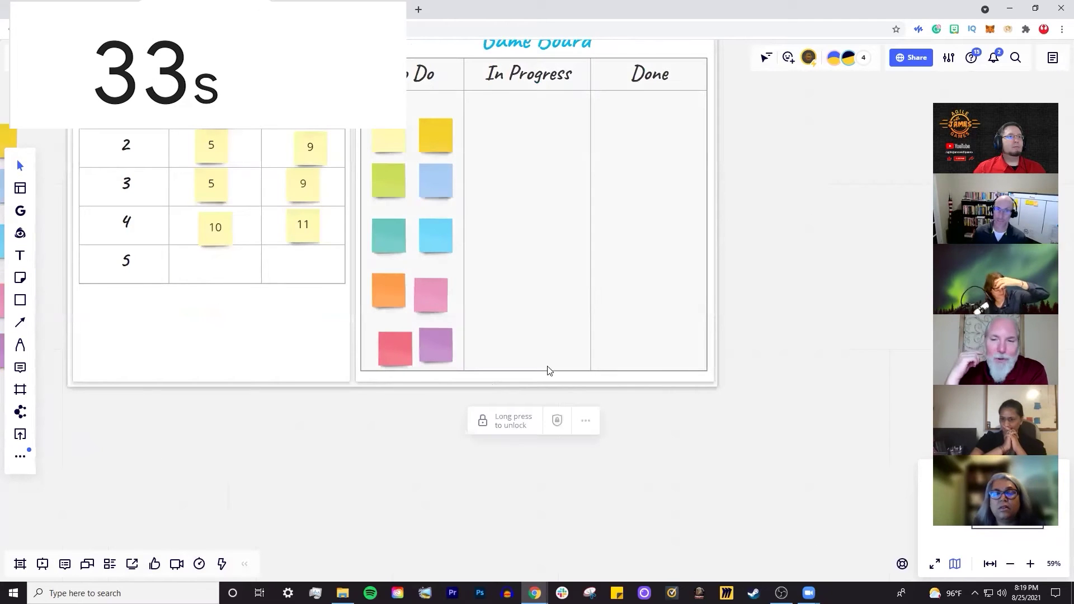
pyautogui.click(557, 420)
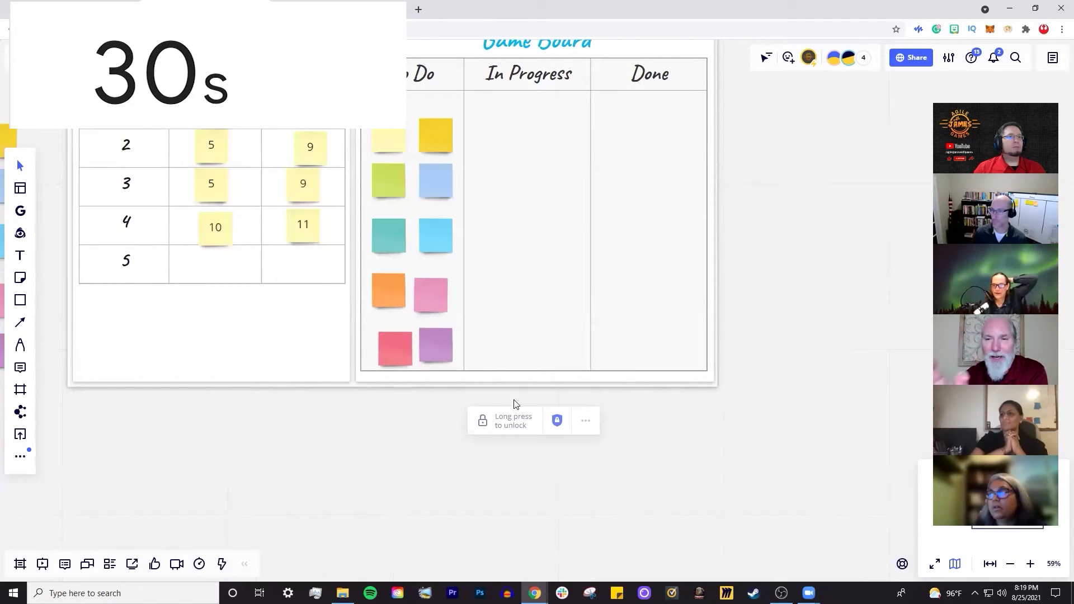
pyautogui.scroll(-4, 378, 398)
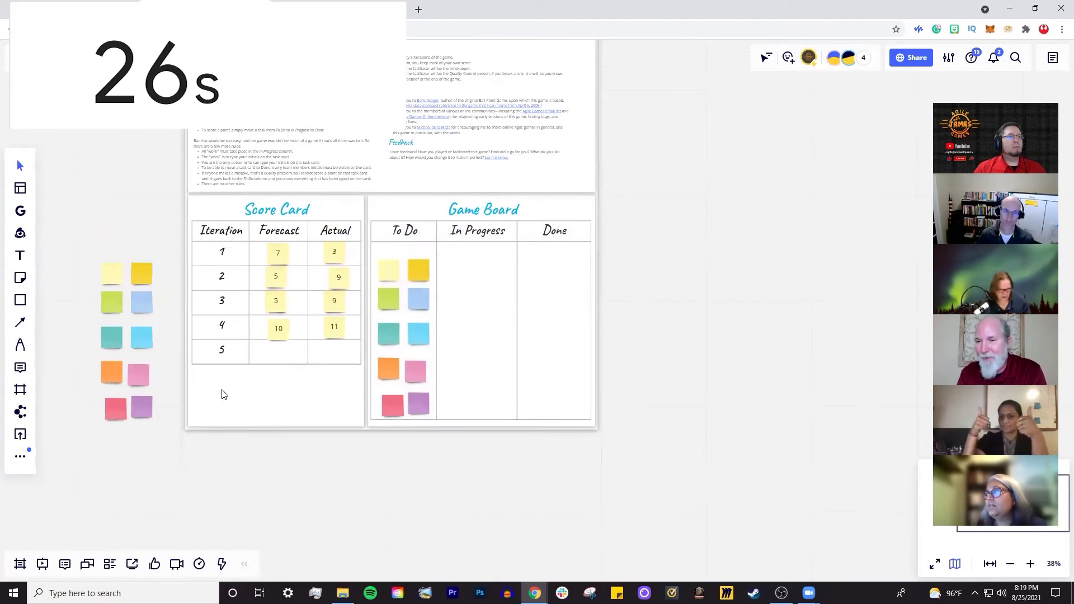
# Step: Move the 12 spare sticky notes onto the To Do column
pyautogui.scroll(3, 208, 395)
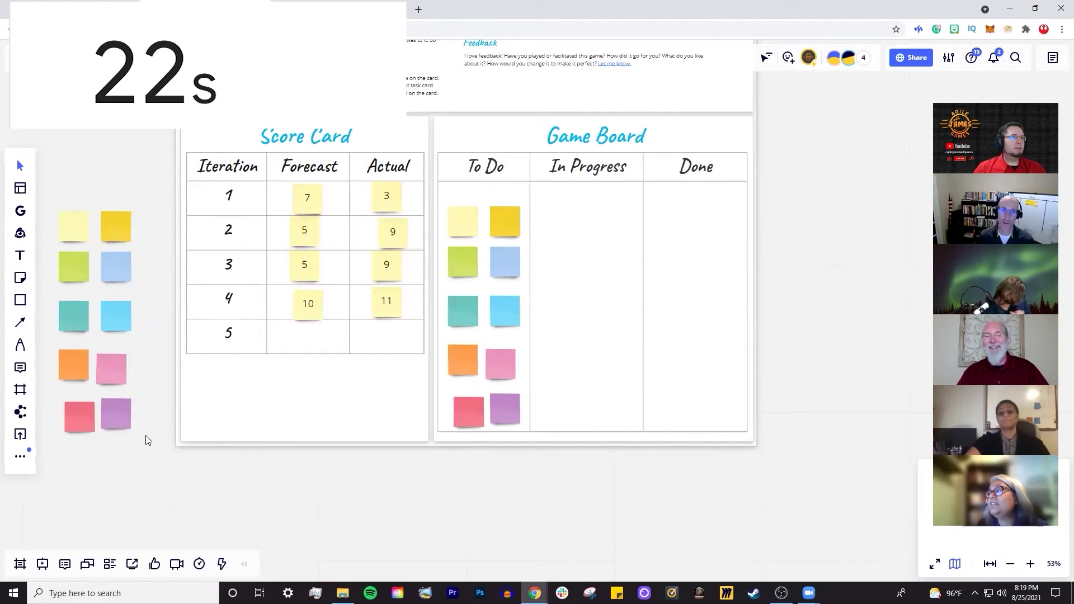
pyautogui.moveTo(147, 440); pyautogui.dragTo(58, 188)
pyautogui.moveTo(113, 232); pyautogui.dragTo(504, 219)
pyautogui.click(846, 332)
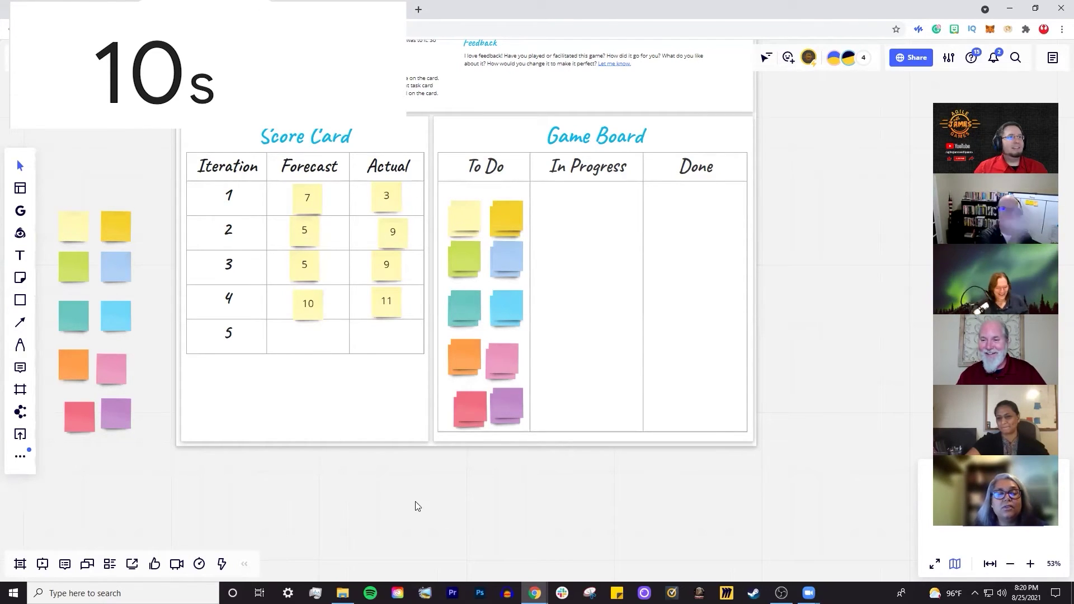
# Step: Copy the 10 and 11 stickies into iteration 5's row and edit the forecast to 15
pyautogui.click(314, 313)
pyautogui.moveTo(313, 311); pyautogui.dragTo(311, 337)
pyautogui.doubleClick(304, 330)
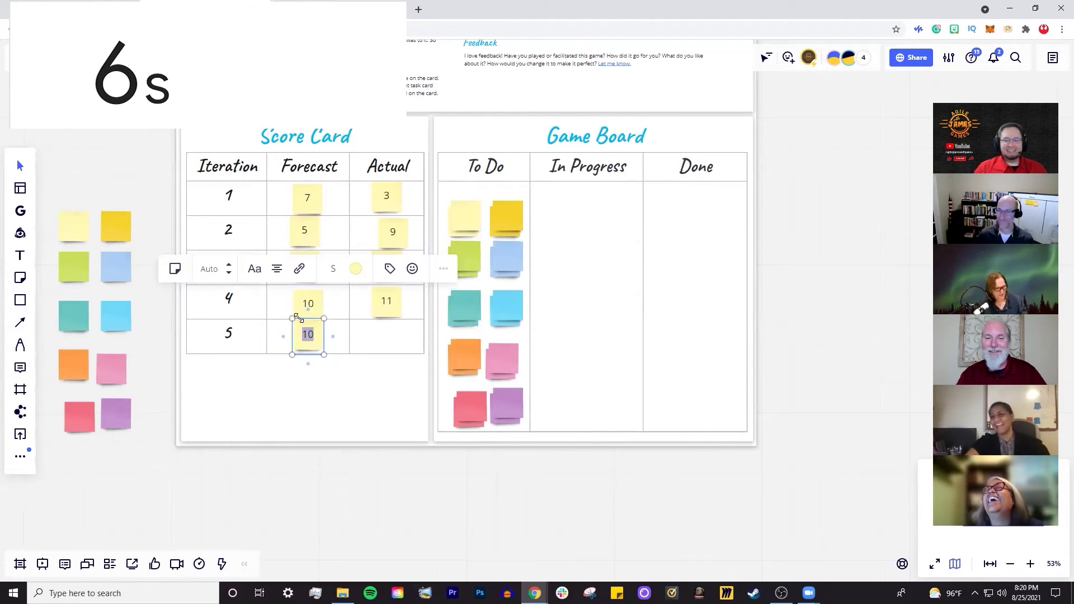
pyautogui.click(386, 308)
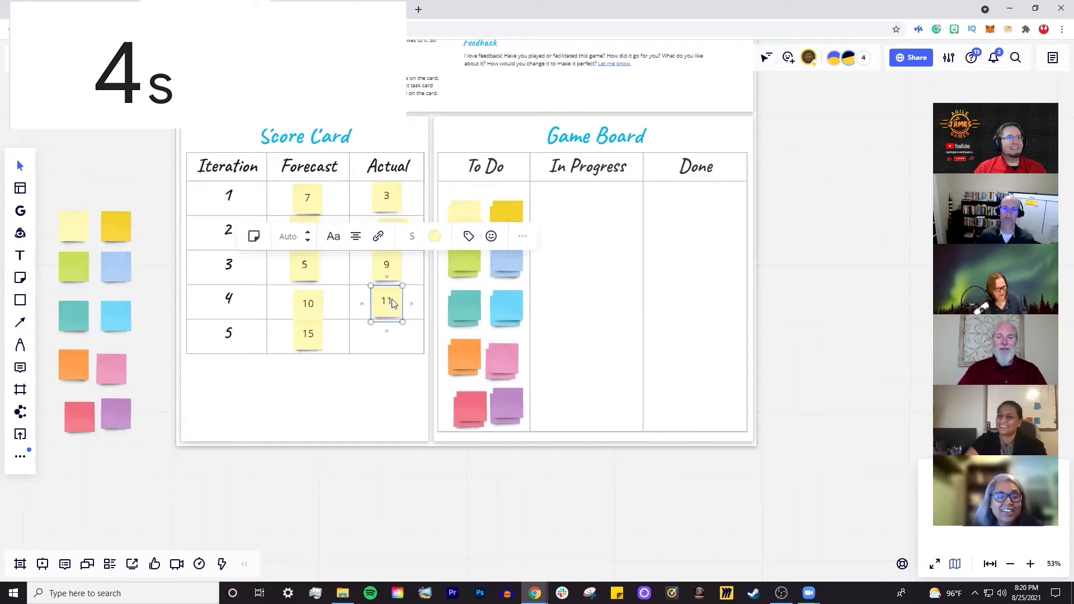
pyautogui.moveTo(387, 330); pyautogui.dragTo(392, 334)
pyautogui.click(399, 394)
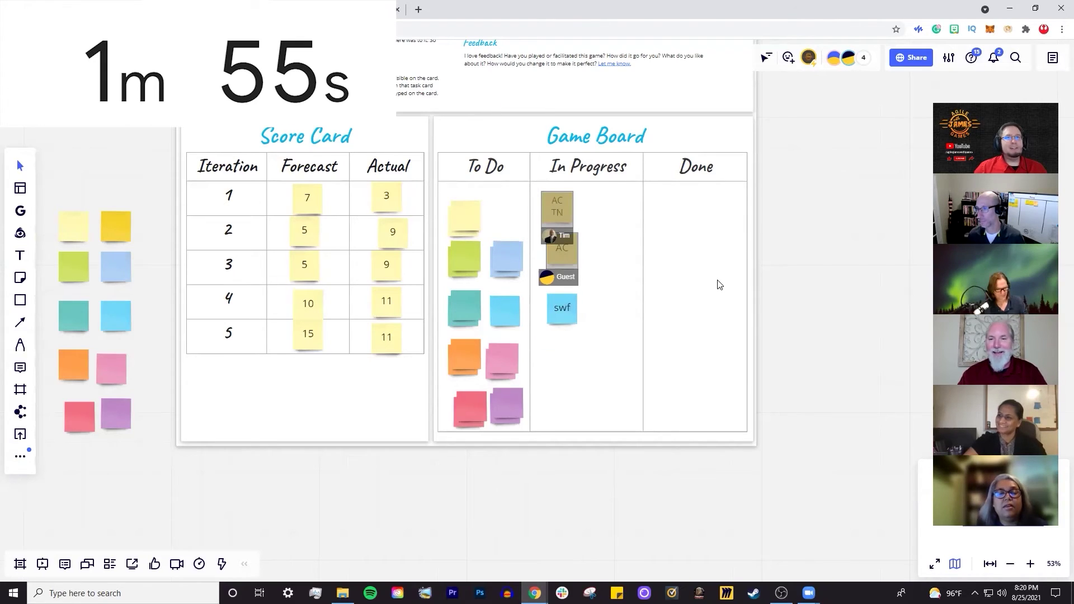
# Step: Move the two pink fully initialed cards into Done, next to and under the yellow card
pyautogui.scroll(5, 689, 295)
pyautogui.scroll(3, 803, 353)
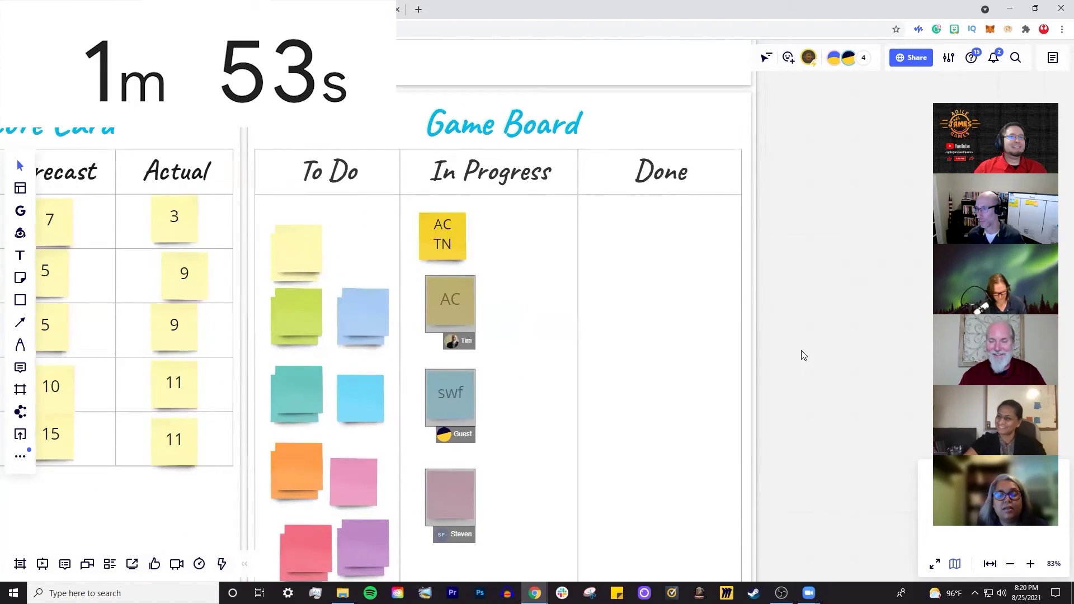
pyautogui.scroll(-3, 836, 349)
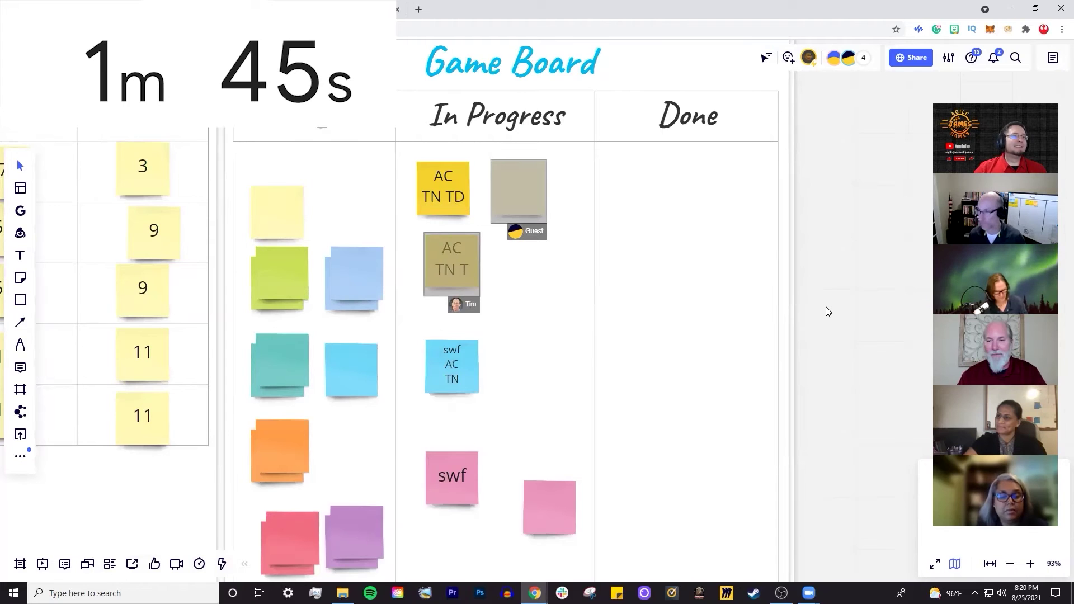
pyautogui.scroll(-3, 828, 312)
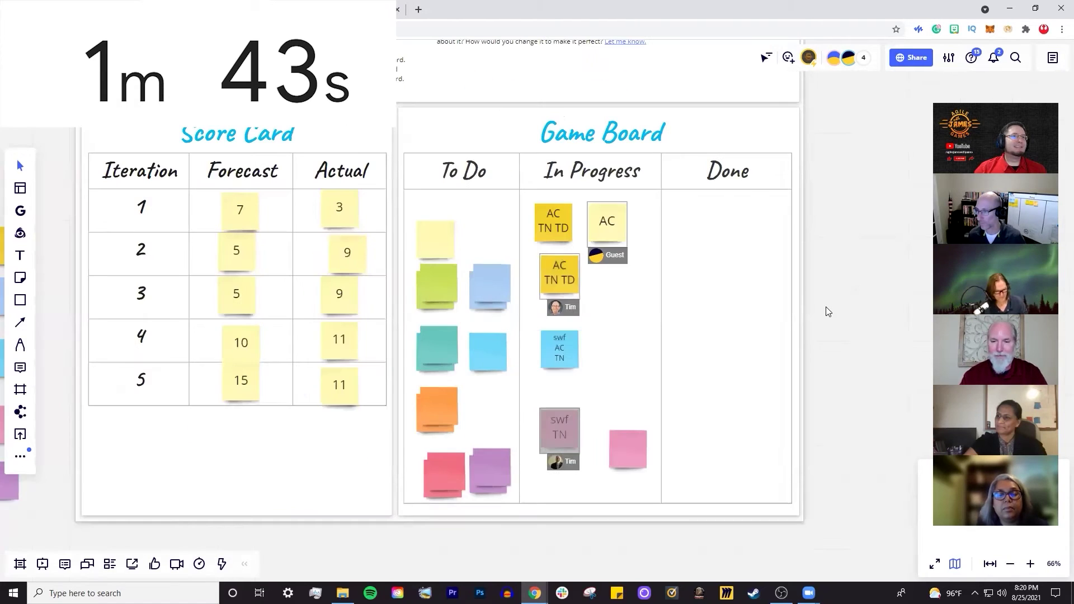
pyautogui.scroll(2, 828, 312)
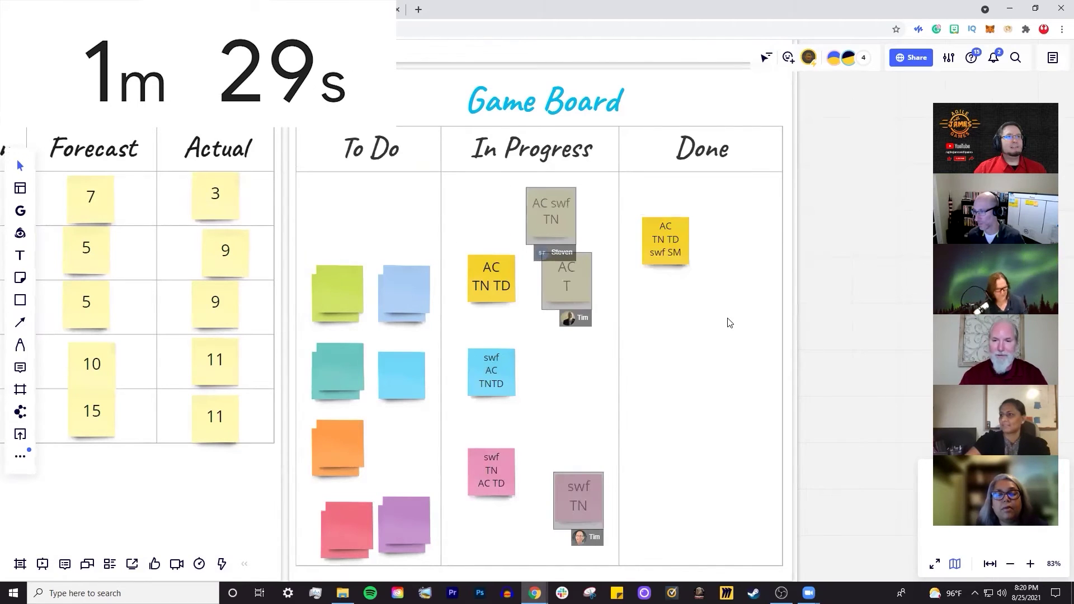
pyautogui.moveTo(825, 276); pyautogui.dragTo(820, 251)
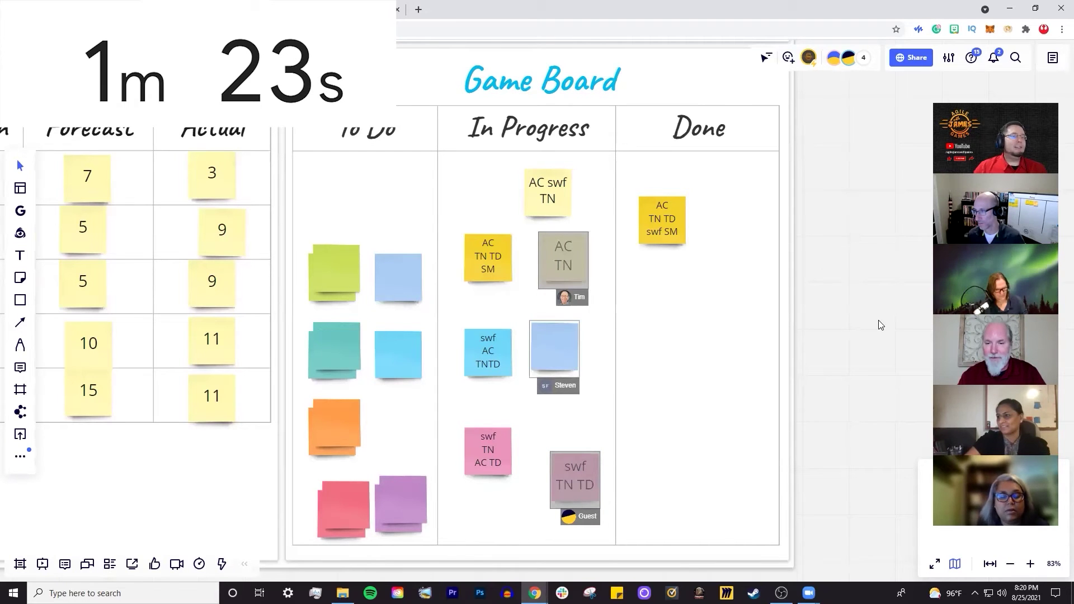
pyautogui.scroll(5, 821, 342)
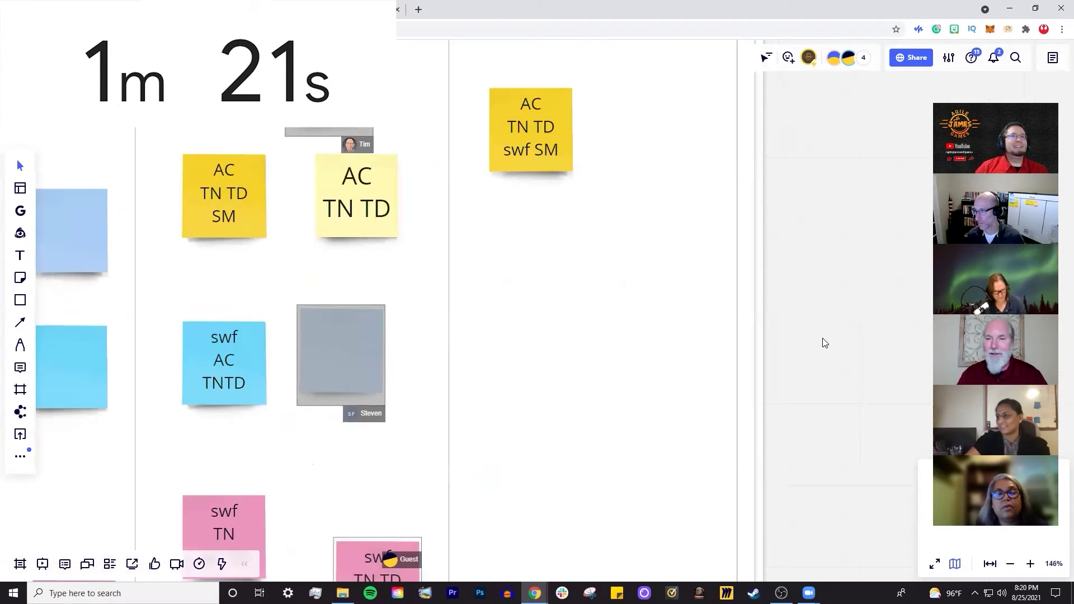
pyautogui.moveTo(820, 343); pyautogui.dragTo(863, 380)
pyautogui.scroll(-3, 850, 347)
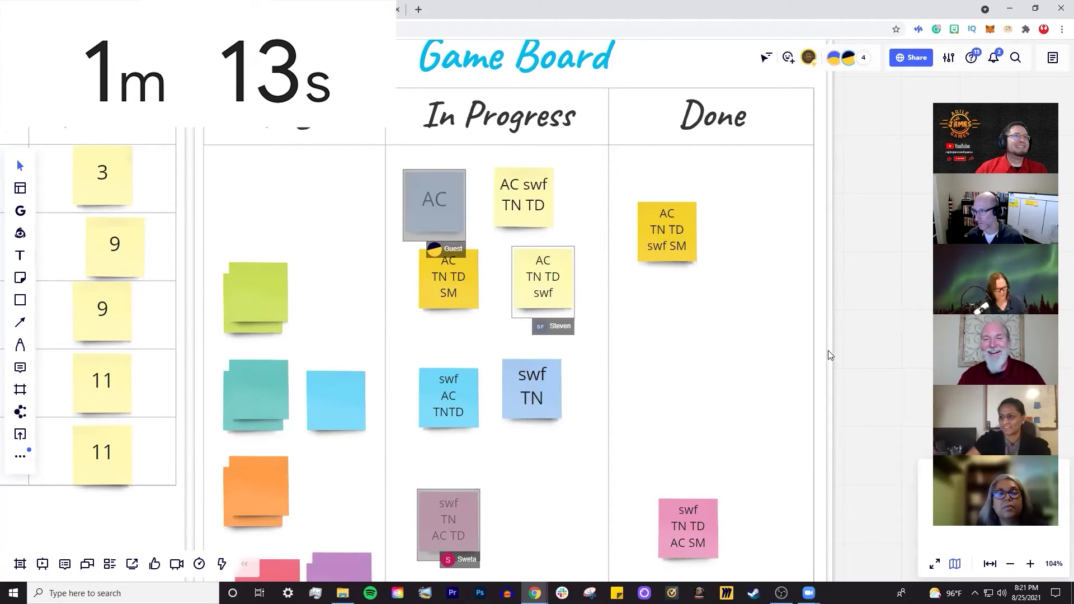
pyautogui.scroll(-2, 842, 398)
pyautogui.moveTo(867, 395); pyautogui.dragTo(869, 366)
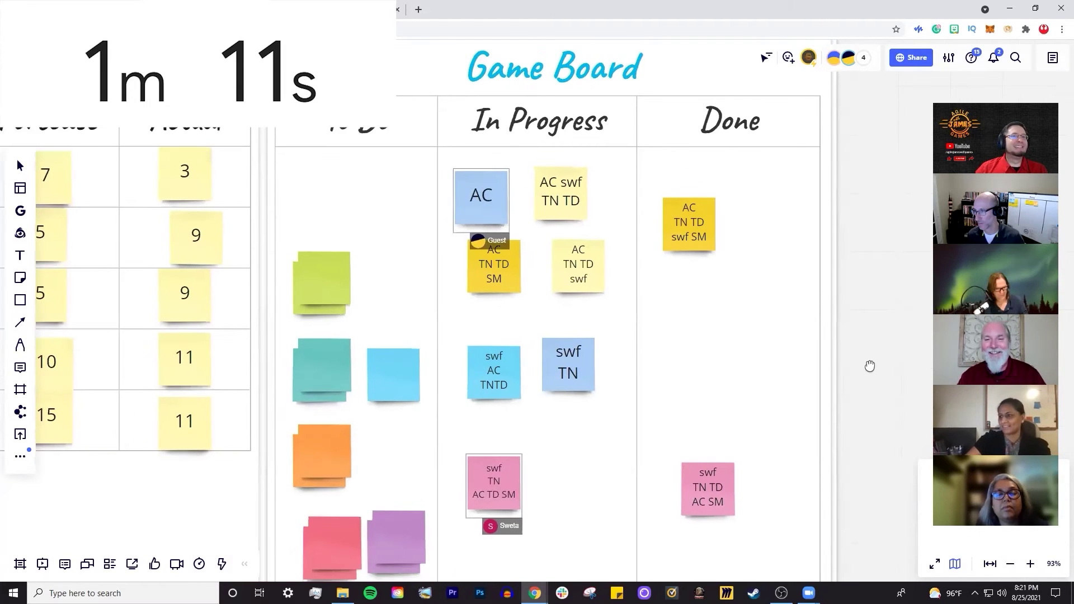
pyautogui.moveTo(703, 481); pyautogui.dragTo(760, 219)
pyautogui.moveTo(726, 348); pyautogui.dragTo(709, 284)
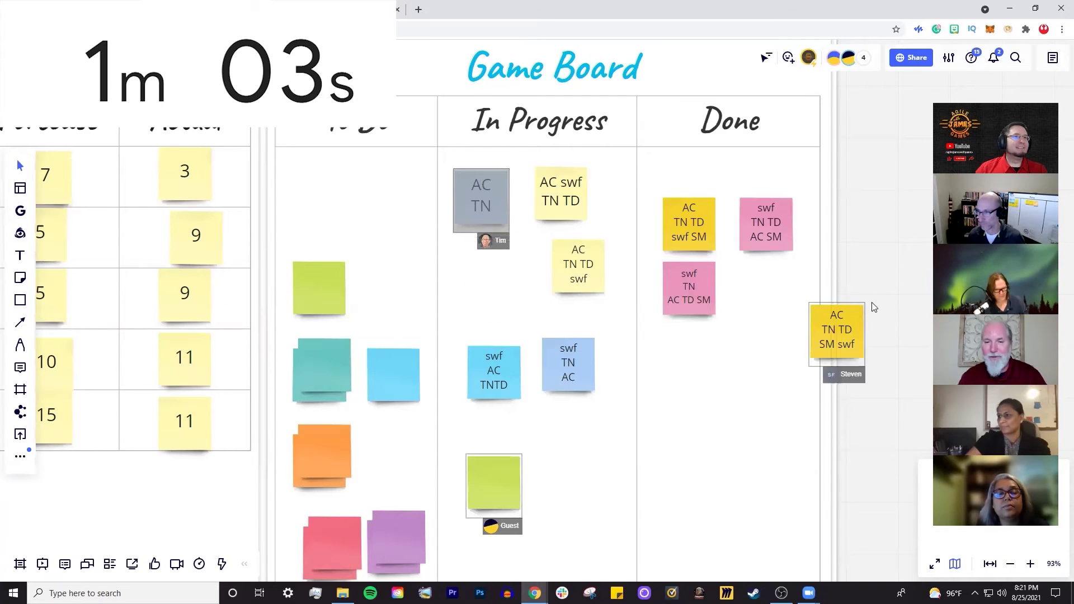
# Step: Move the yellow card and two more initialed cards into Done, aligned with their neighbours
pyautogui.moveTo(786, 332); pyautogui.dragTo(770, 289)
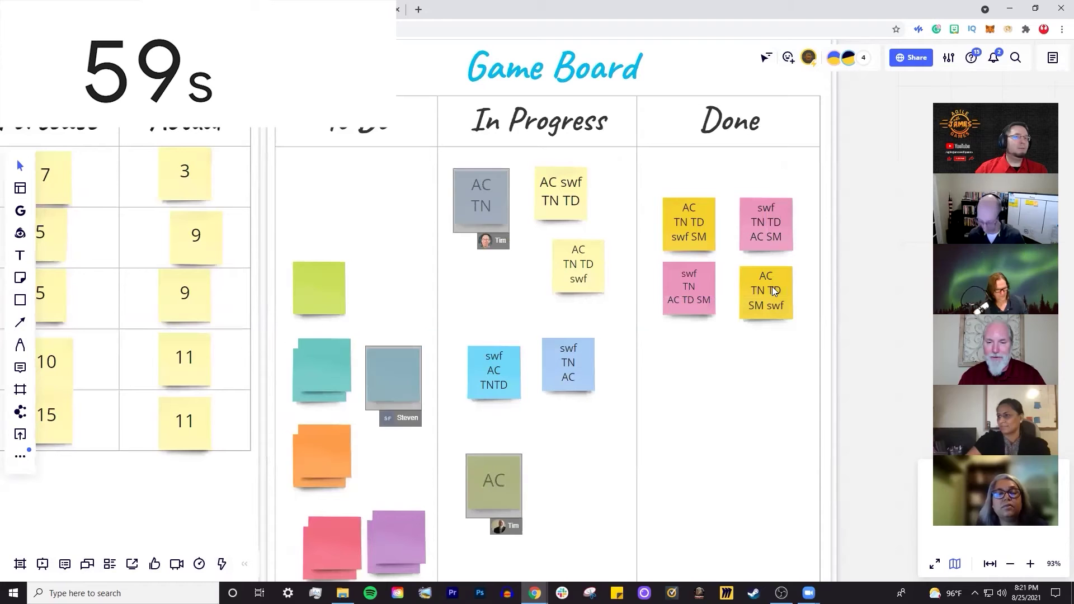
pyautogui.moveTo(785, 290); pyautogui.dragTo(786, 284)
pyautogui.moveTo(889, 374); pyautogui.dragTo(871, 323)
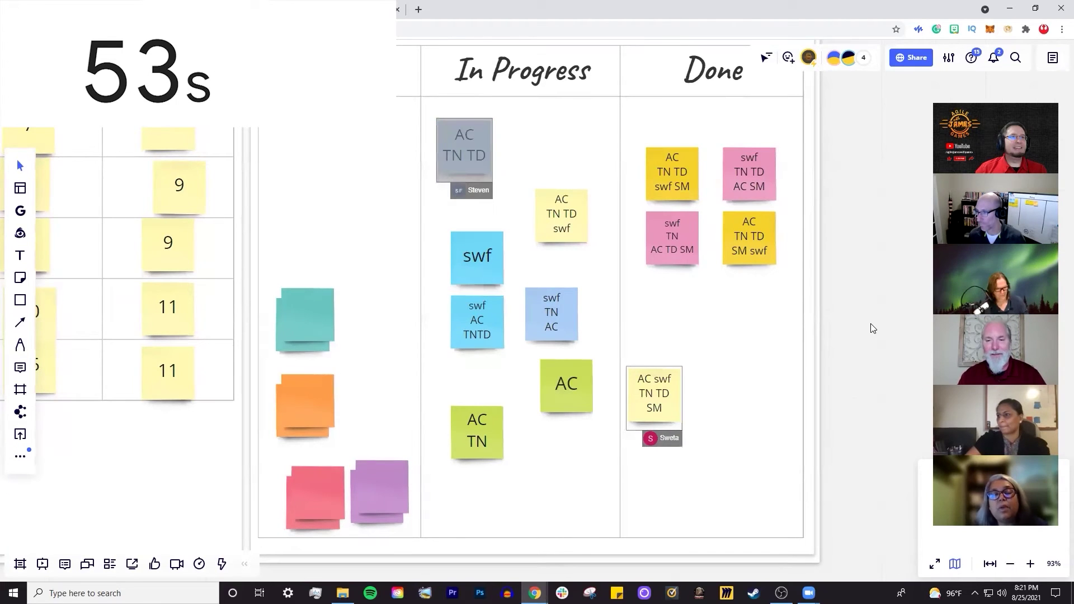
pyautogui.moveTo(668, 387); pyautogui.dragTo(684, 301)
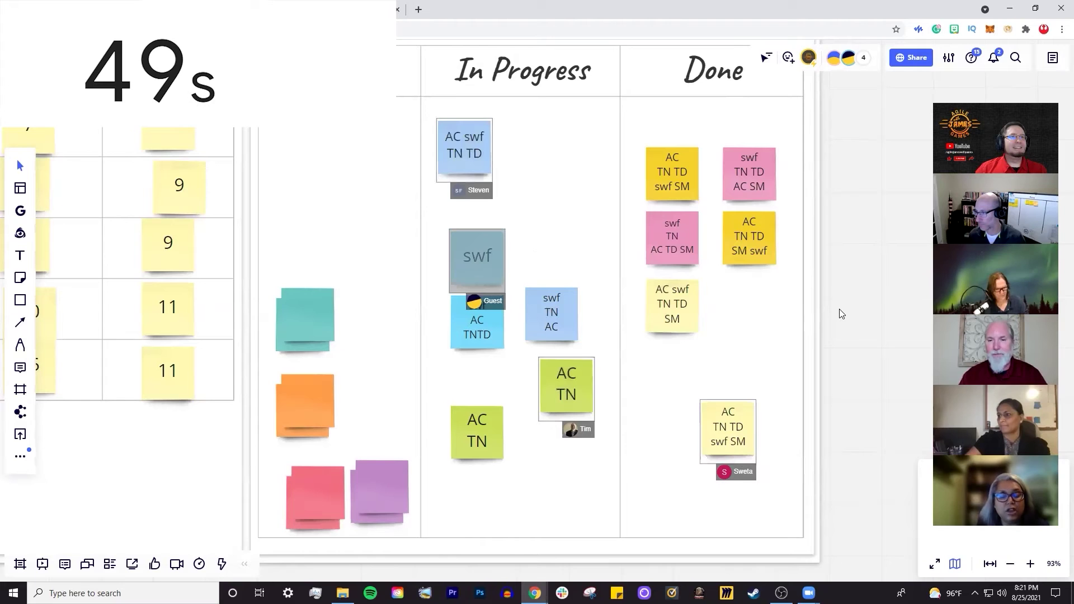
pyautogui.moveTo(739, 426); pyautogui.dragTo(760, 297)
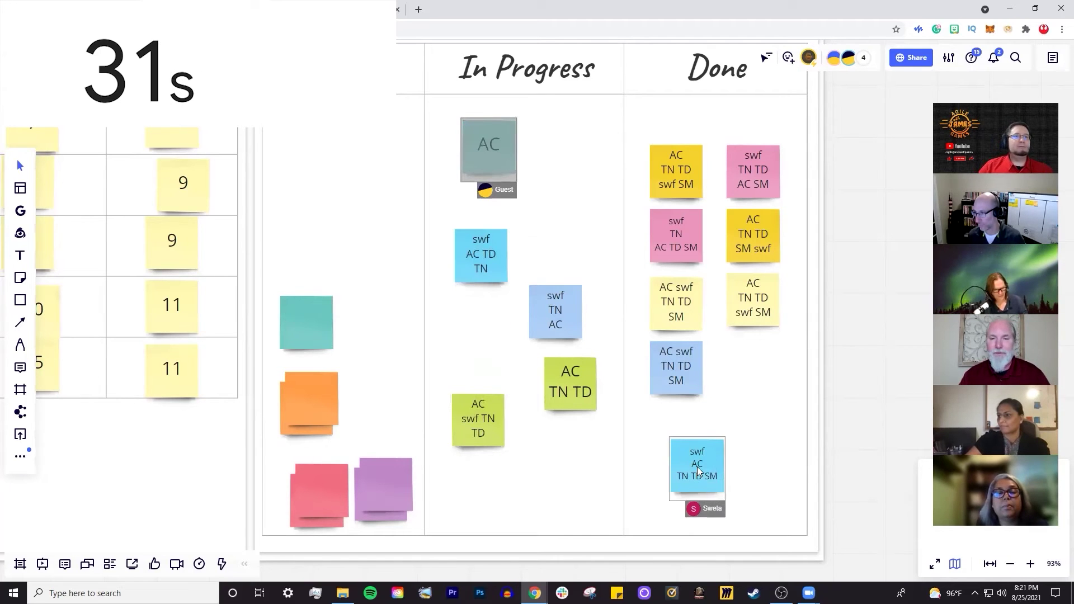
# Step: Line up the blue and green fully initialed cards in Done below the others
pyautogui.moveTo(697, 466); pyautogui.dragTo(754, 367)
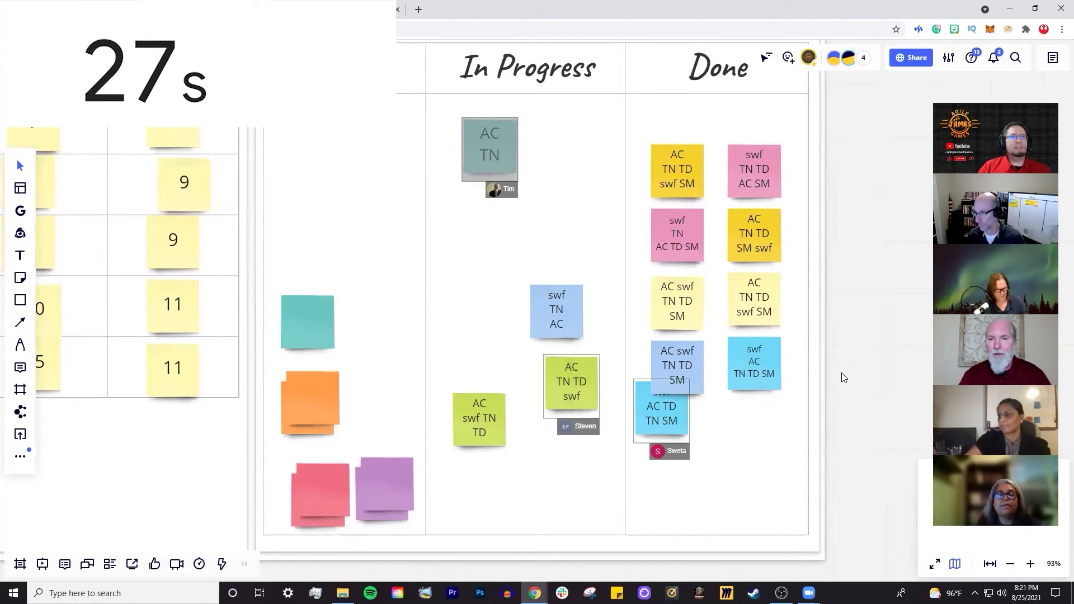
pyautogui.moveTo(640, 416); pyautogui.dragTo(665, 440)
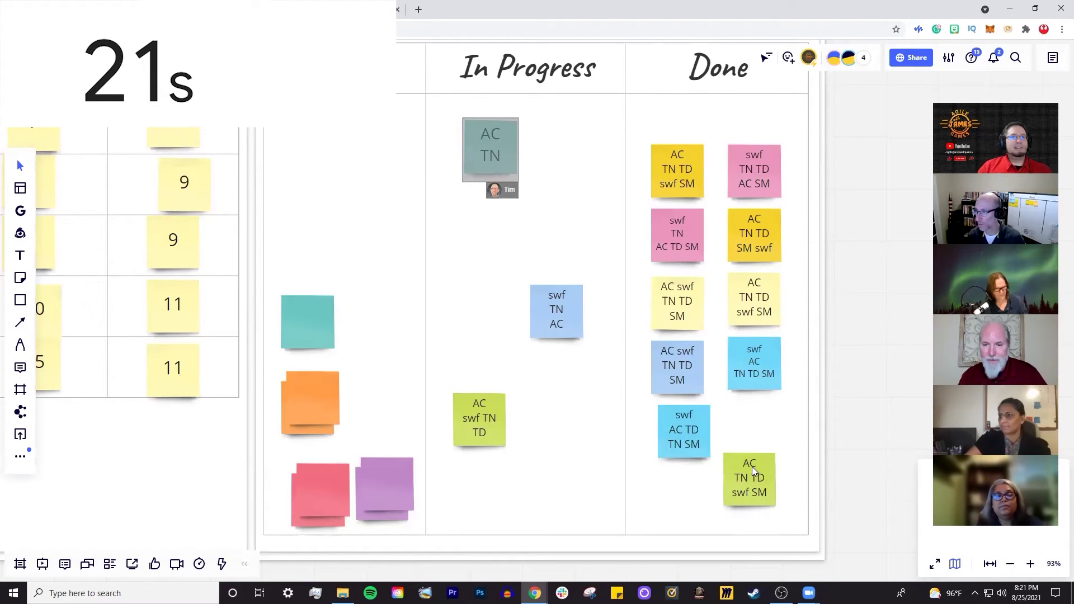
pyautogui.moveTo(752, 468); pyautogui.dragTo(762, 424)
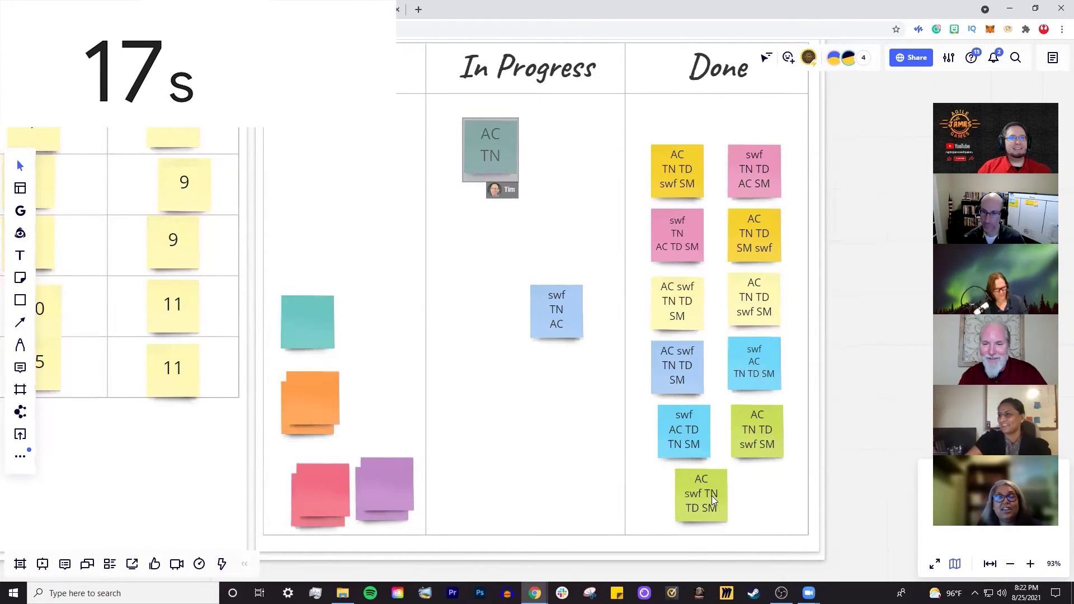
pyautogui.moveTo(711, 495); pyautogui.dragTo(678, 493)
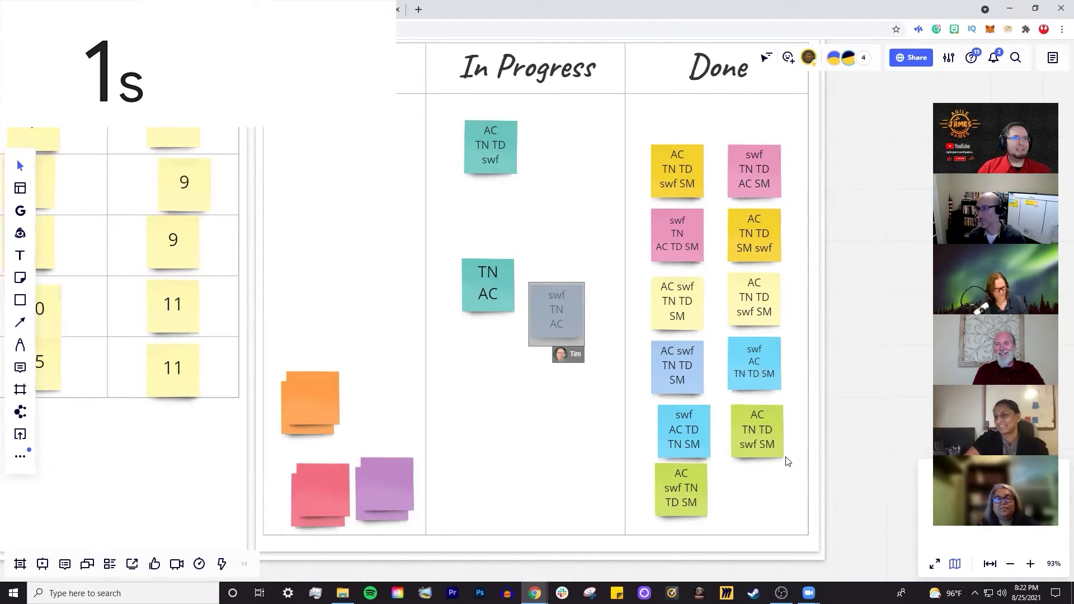
# Step: Check the initials on the two pink cards in the Done column
pyautogui.scroll(-5, 716, 462)
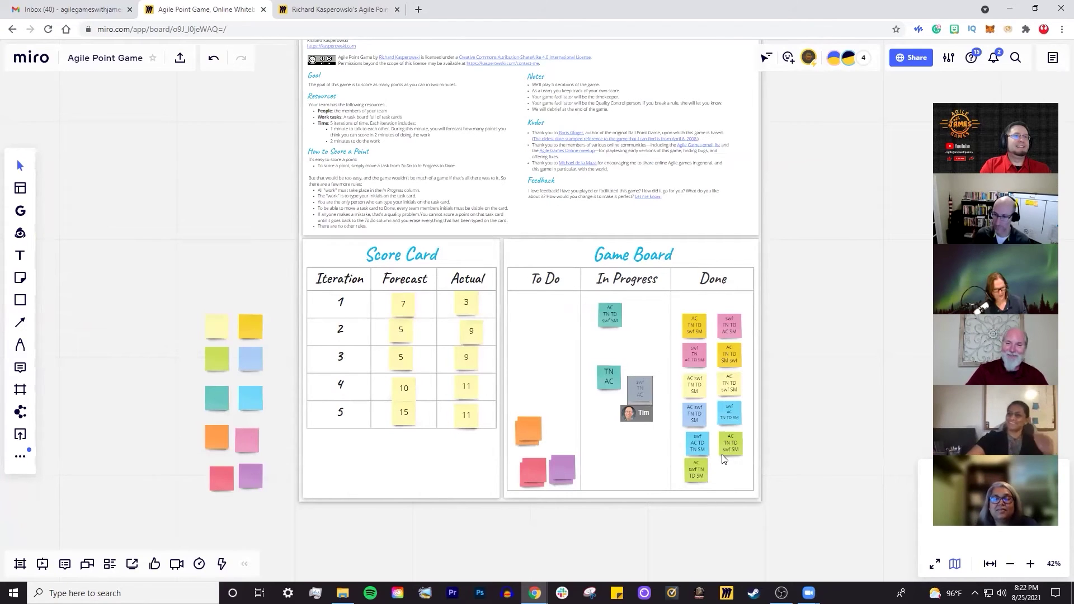
pyautogui.scroll(3, 725, 464)
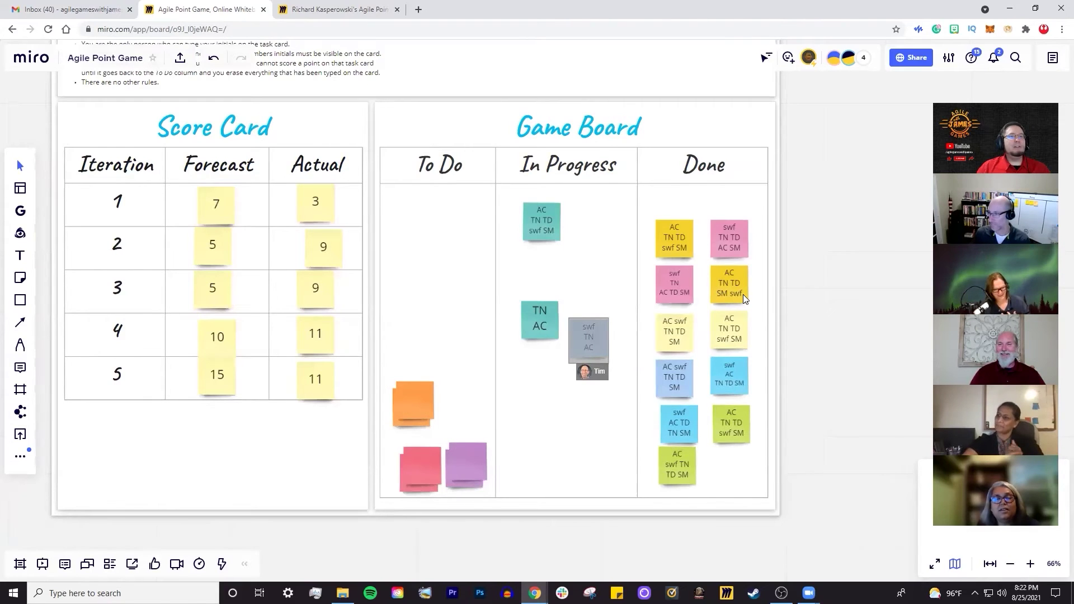
pyautogui.click(727, 256)
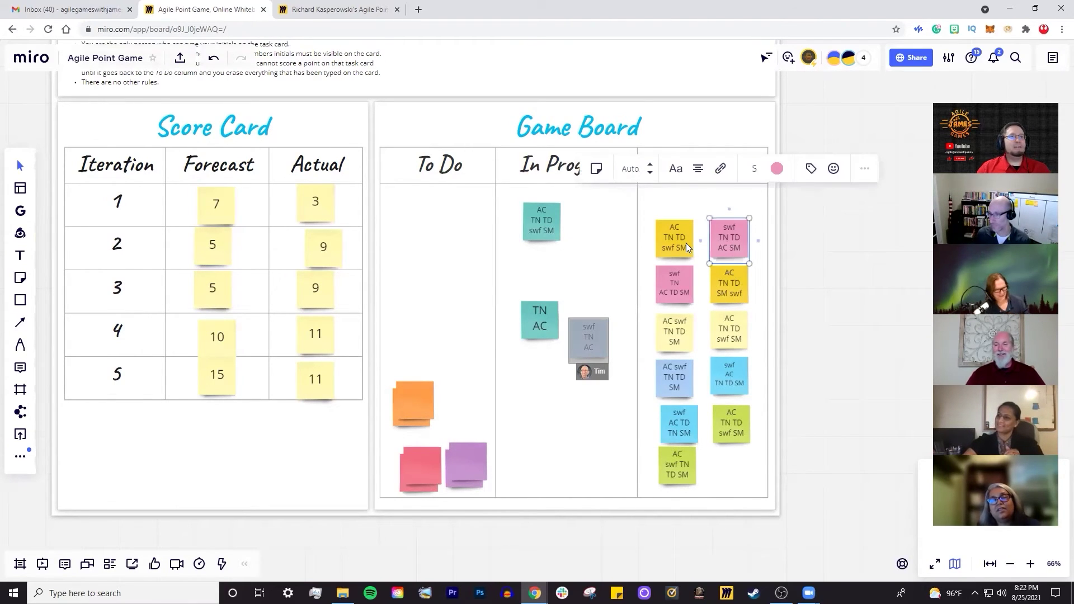
pyautogui.click(685, 278)
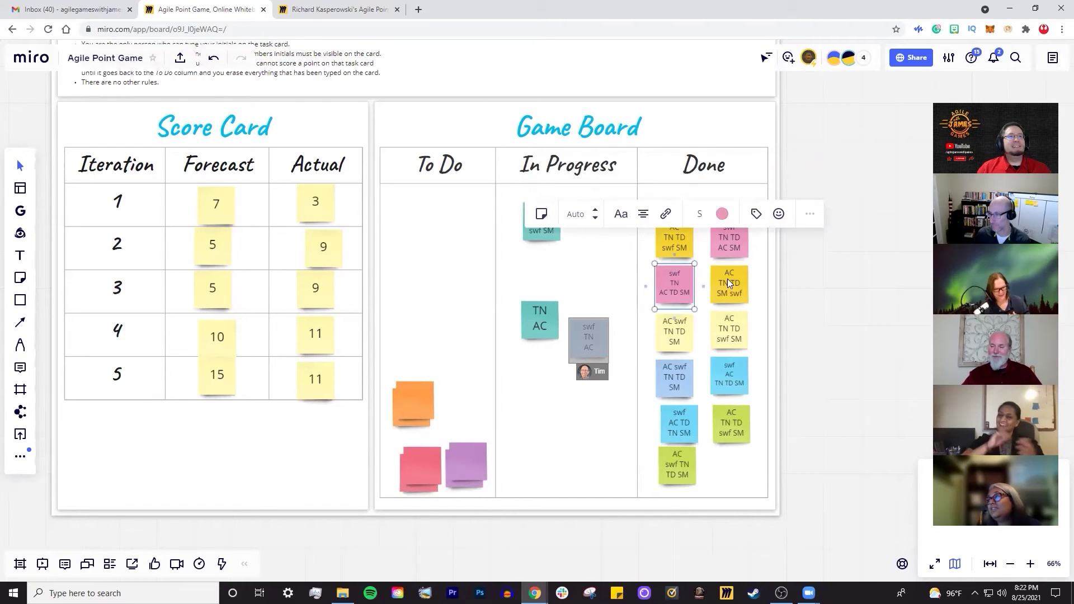
pyautogui.click(735, 251)
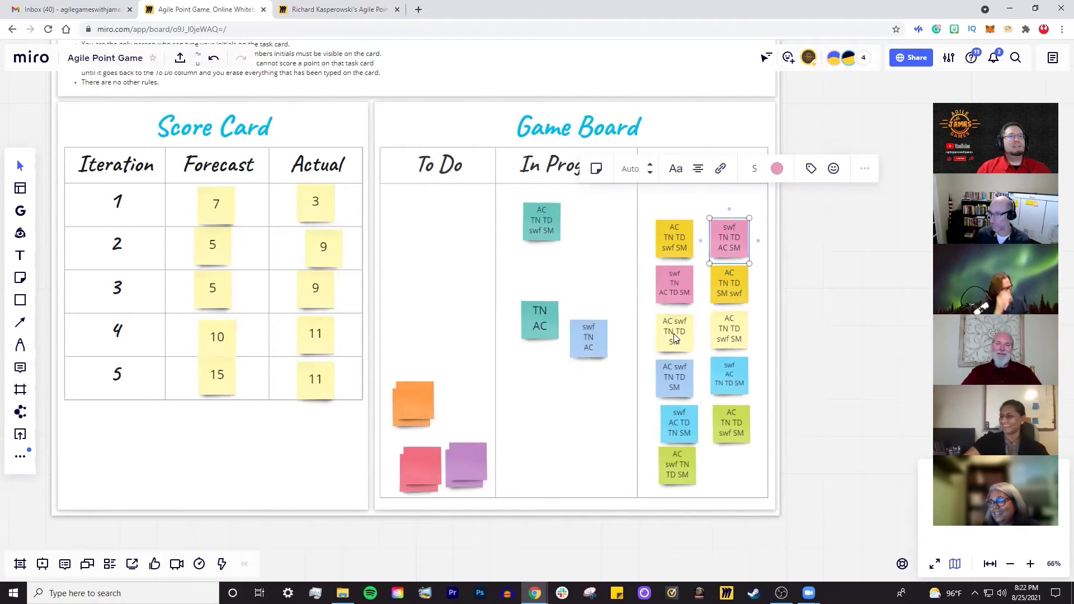
# Step: Deselect the pink card and zoom out to the whole Agile Point Game frame
pyautogui.moveTo(778, 435); pyautogui.dragTo(910, 408)
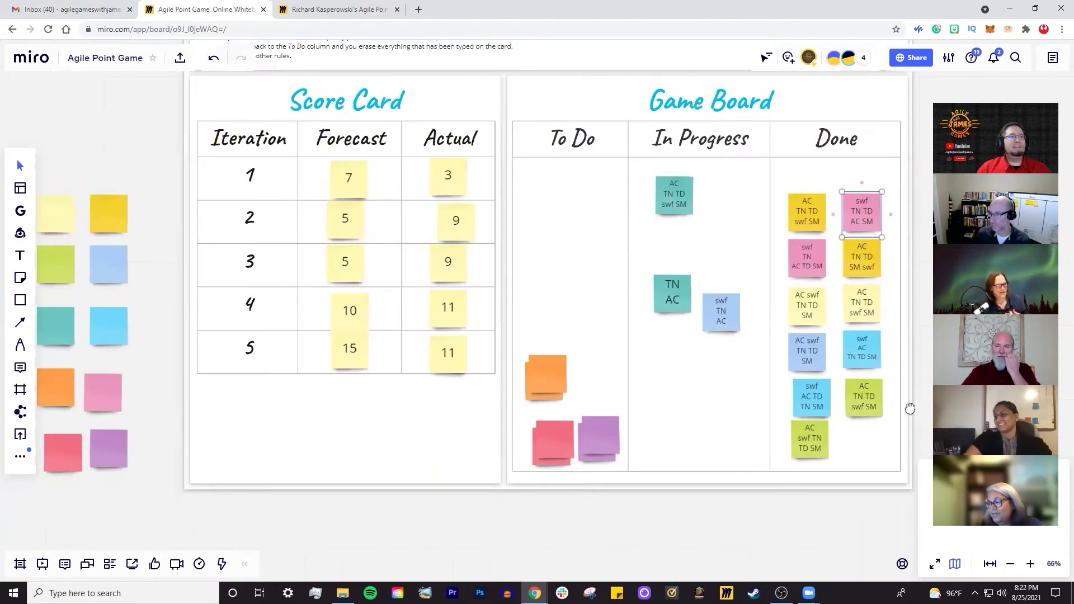
pyautogui.click(443, 407)
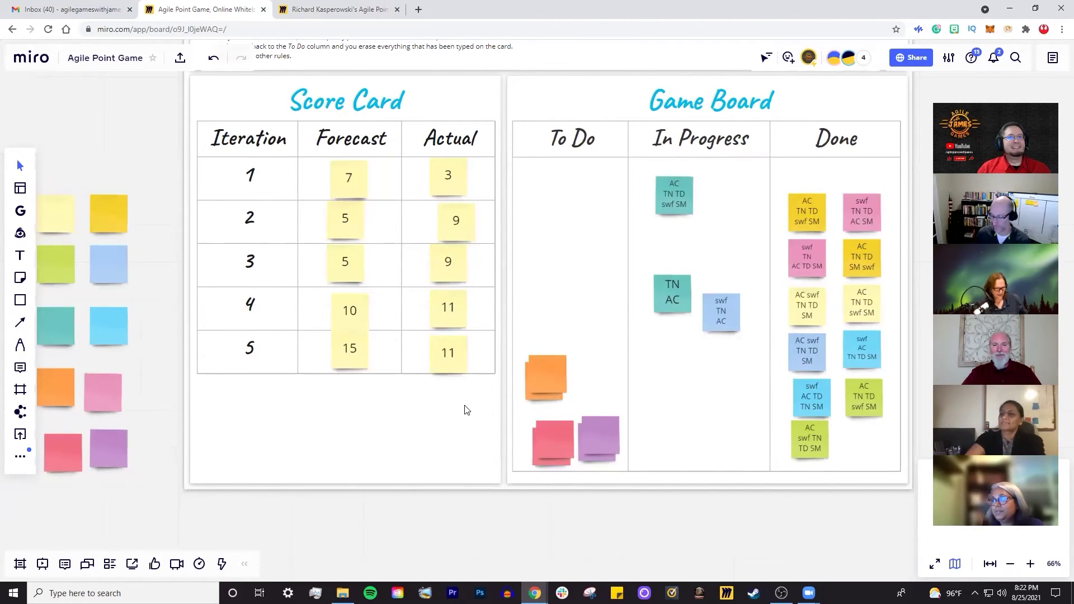
pyautogui.scroll(-6, 465, 410)
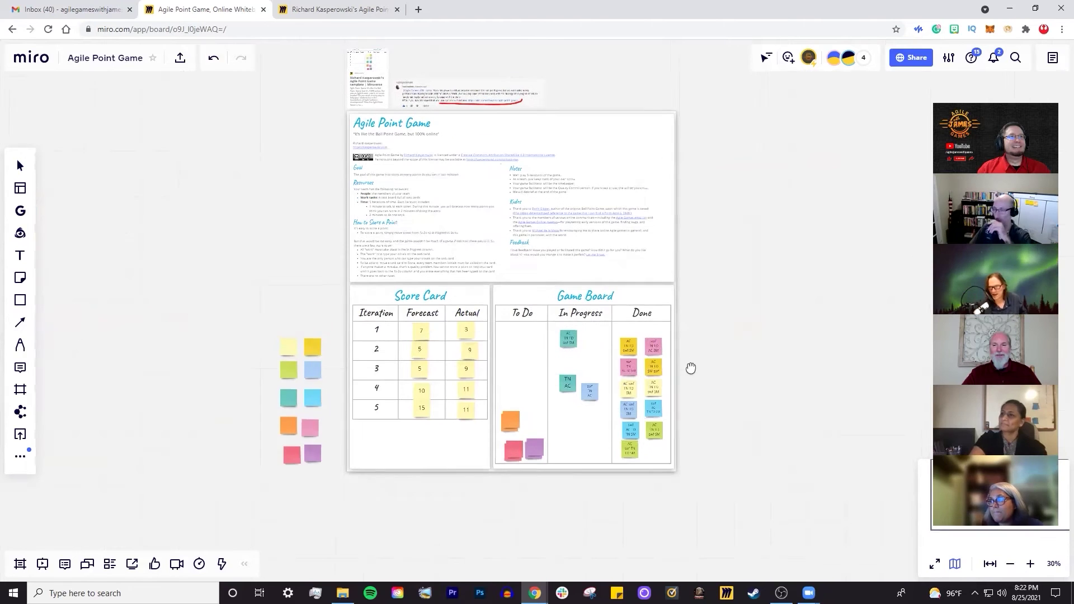
# Step: Zoom to about 104% on the title, Resources and How to Score a Point rules
pyautogui.scroll(5, 694, 378)
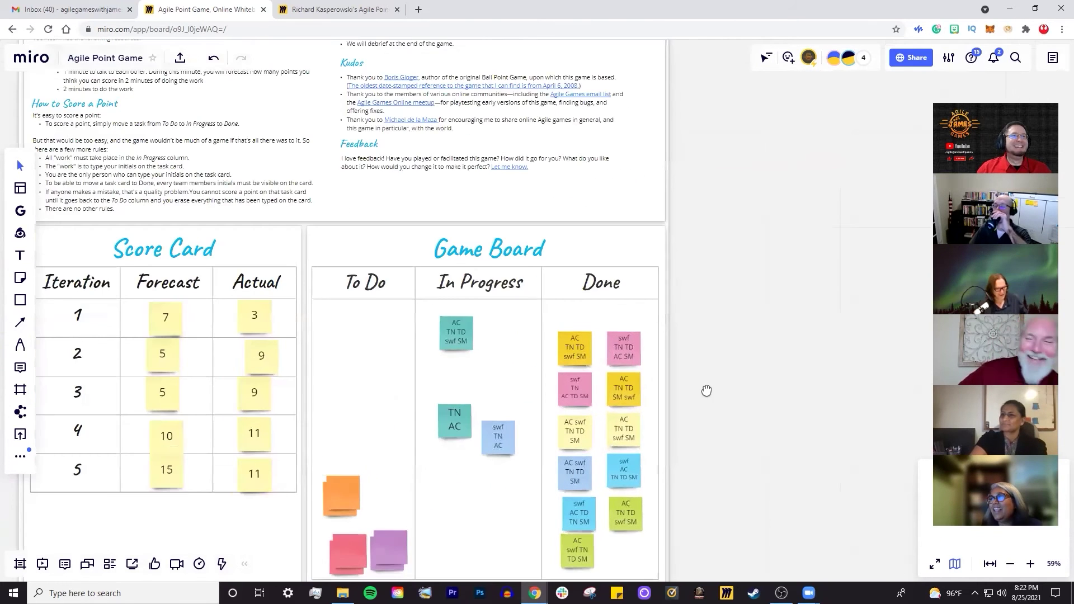
pyautogui.moveTo(710, 378); pyautogui.dragTo(777, 285)
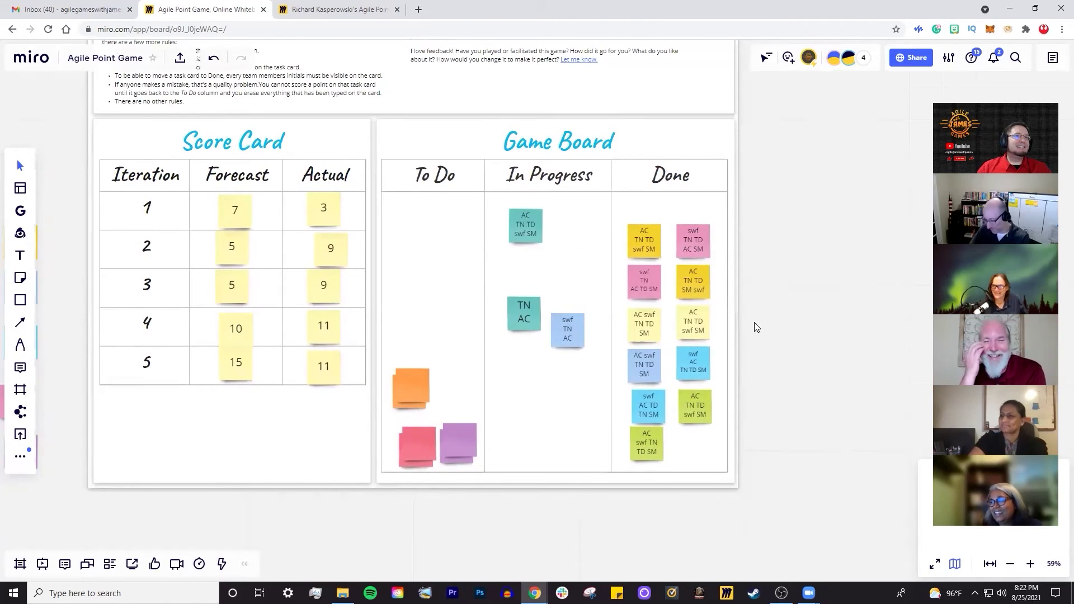
pyautogui.scroll(3, 738, 344)
pyautogui.moveTo(726, 359); pyautogui.dragTo(803, 379)
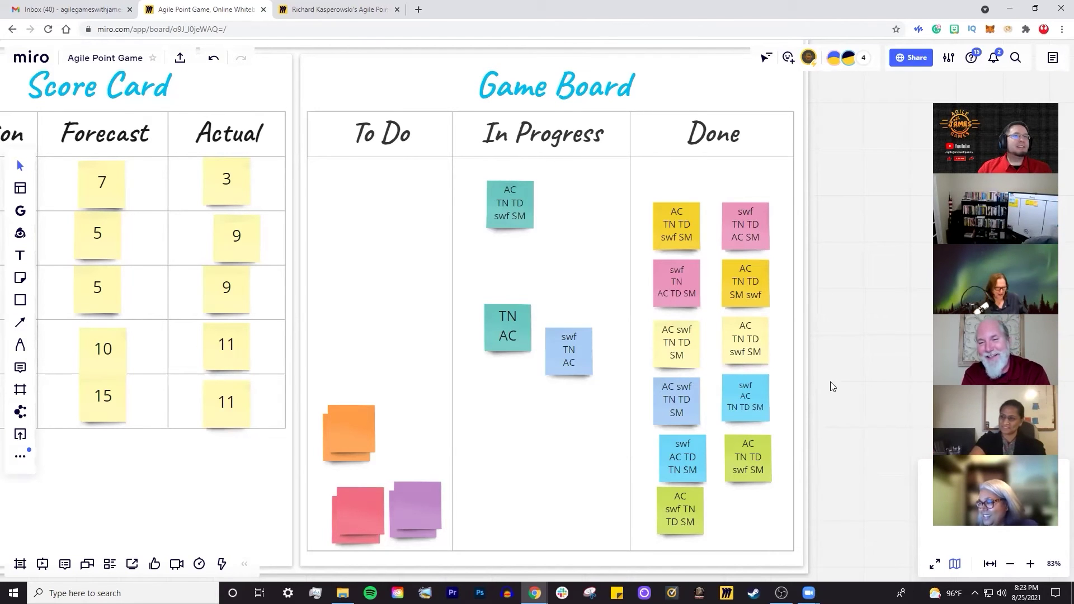
pyautogui.scroll(-5, 819, 375)
pyautogui.moveTo(851, 314); pyautogui.dragTo(855, 509)
pyautogui.scroll(5, 725, 380)
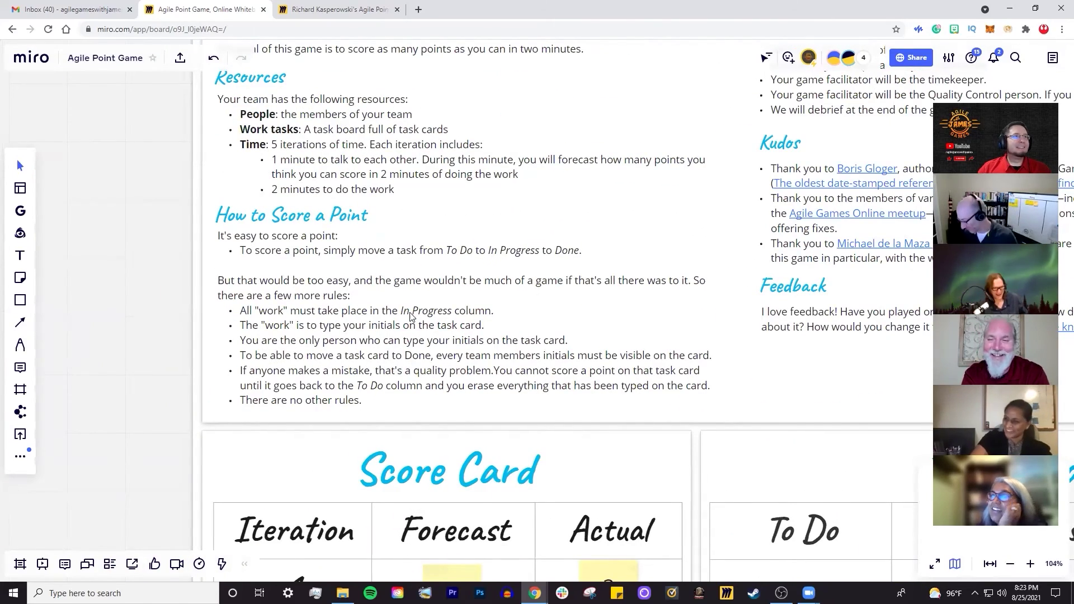
pyautogui.scroll(3, 425, 291)
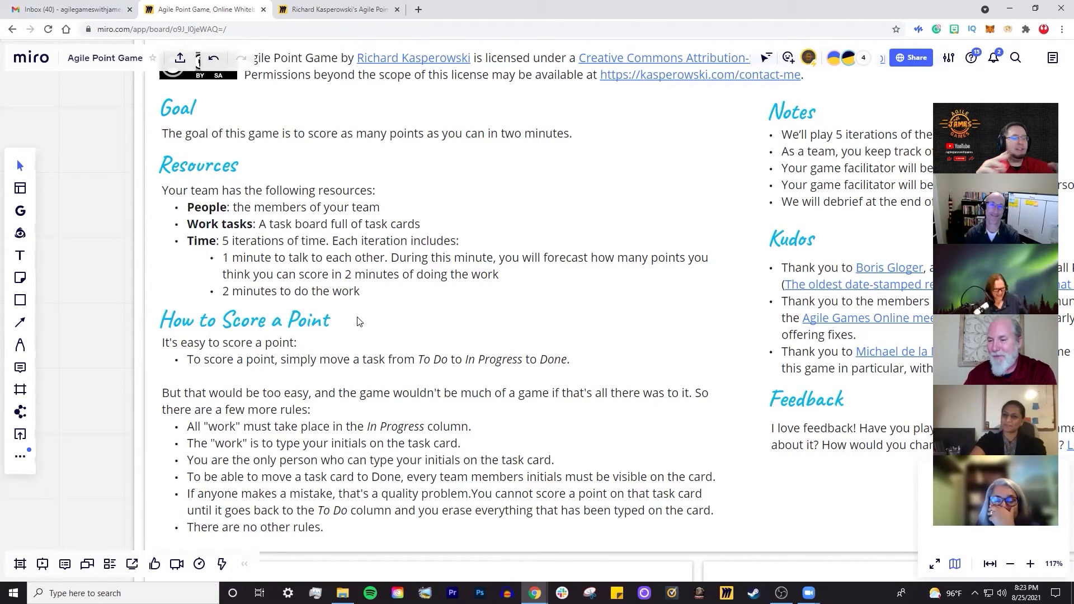
pyautogui.scroll(-5, 364, 319)
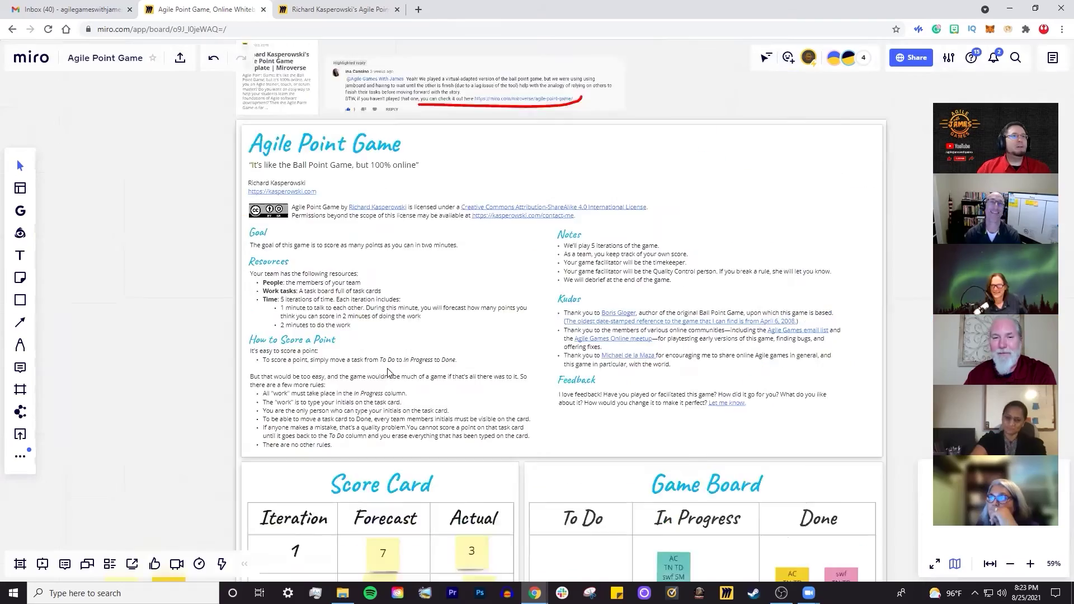
pyautogui.scroll(-4, 390, 372)
pyautogui.moveTo(510, 388); pyautogui.dragTo(650, 299)
pyautogui.scroll(2, 491, 280)
pyautogui.scroll(5, 492, 280)
pyautogui.moveTo(472, 308); pyautogui.dragTo(566, 345)
pyautogui.scroll(1, 382, 352)
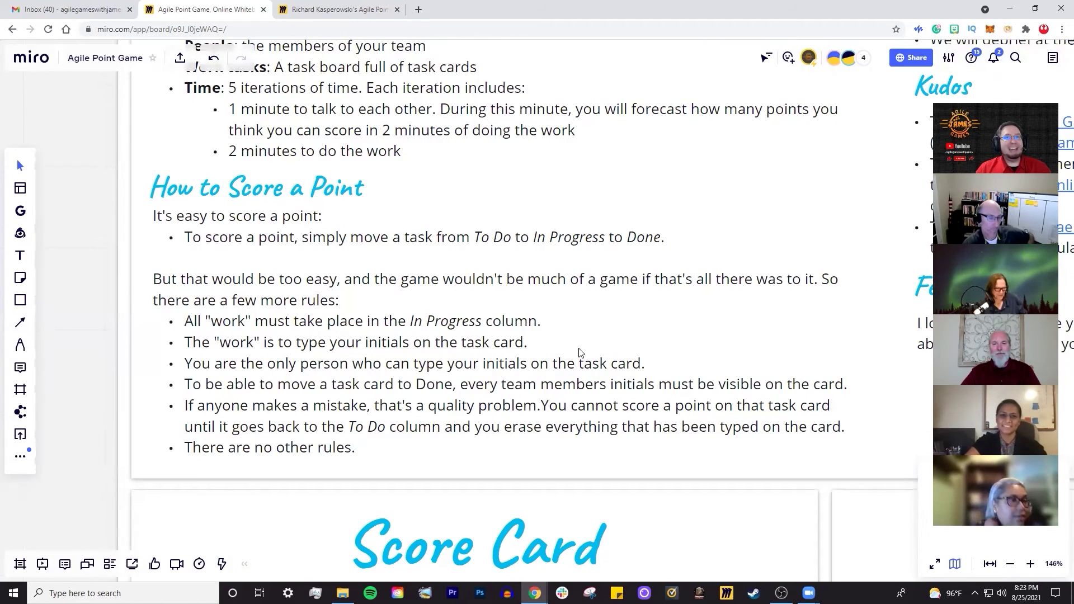
pyautogui.scroll(-4, 636, 361)
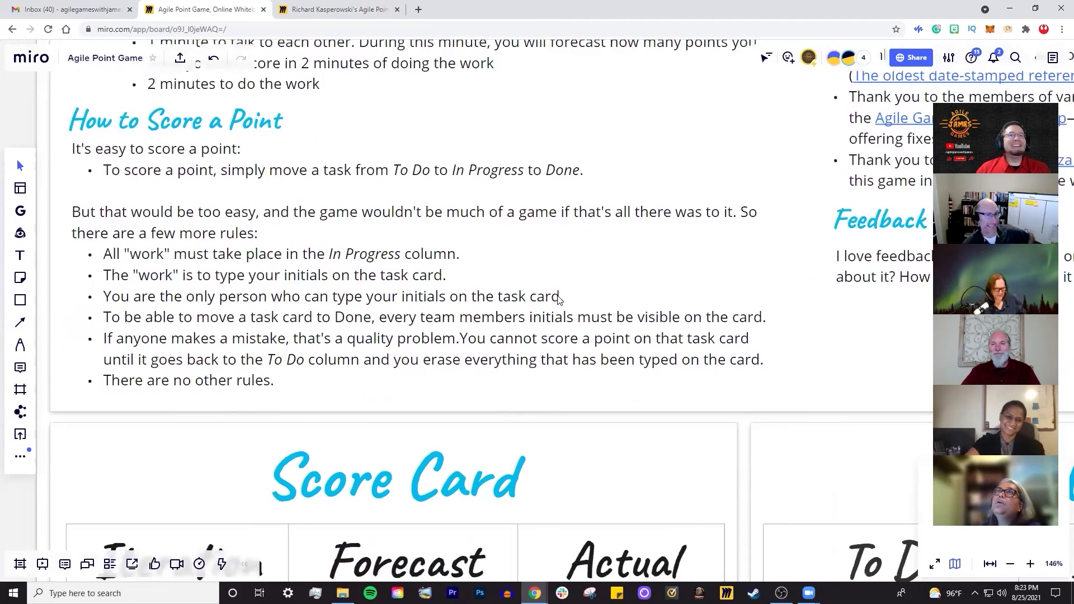
pyautogui.scroll(-3, 576, 325)
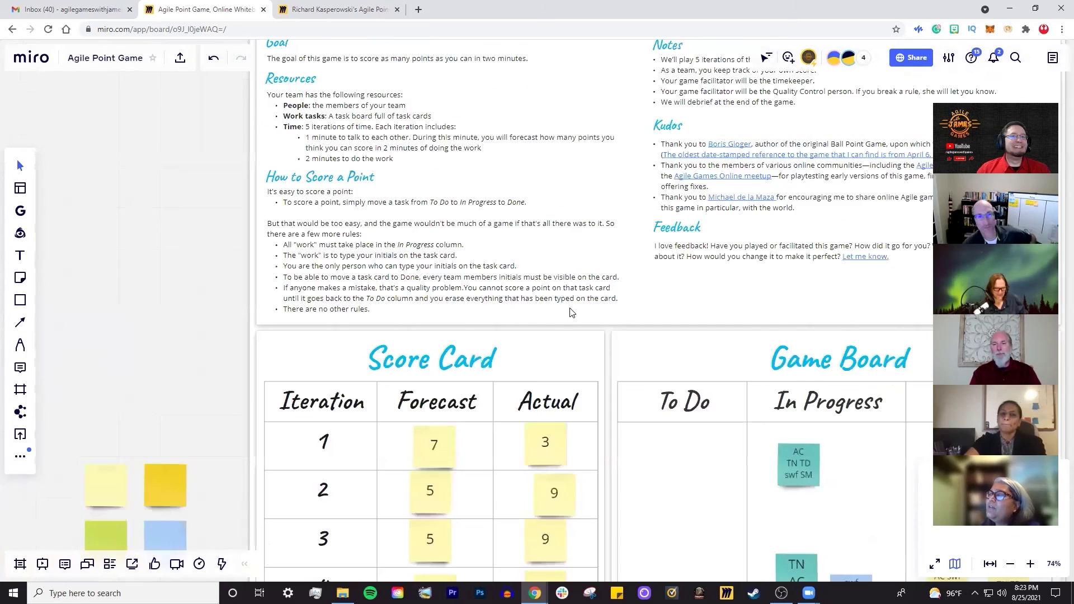
pyautogui.moveTo(572, 261); pyautogui.dragTo(621, 382)
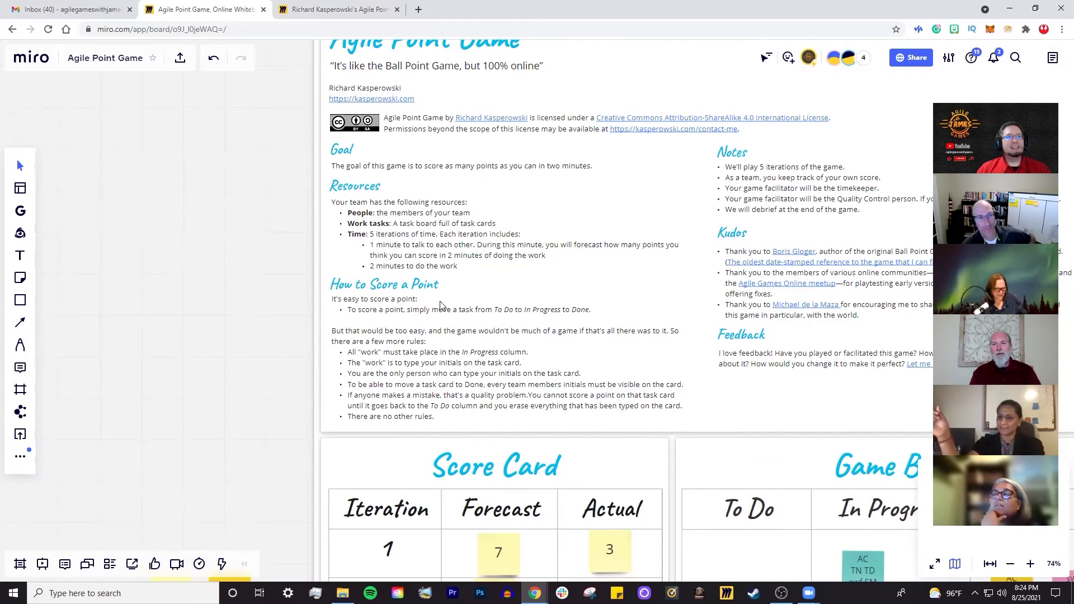
pyautogui.scroll(2, 444, 313)
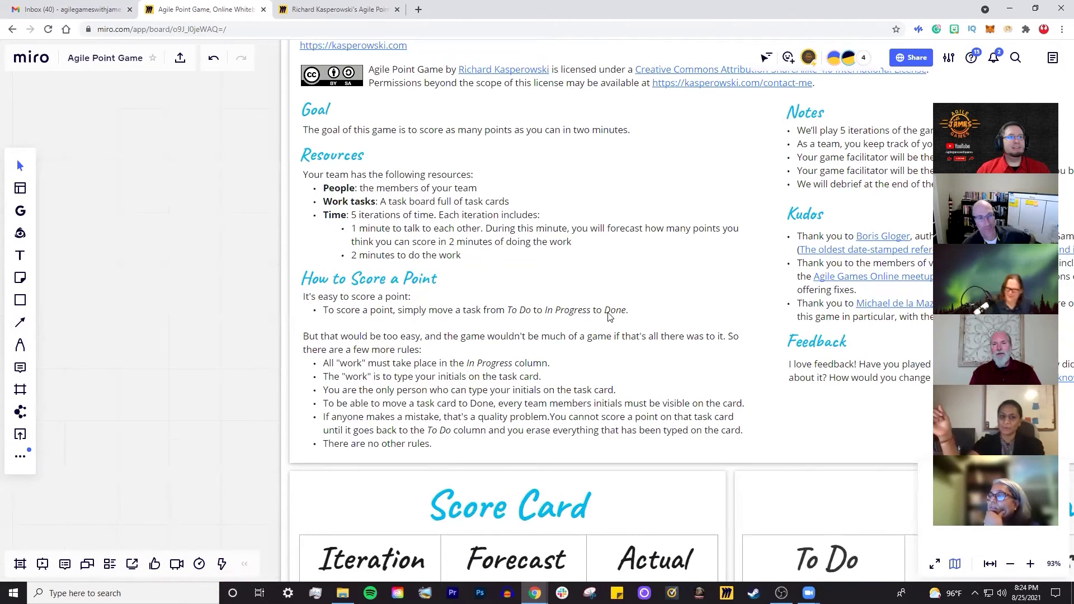
pyautogui.scroll(5, 512, 292)
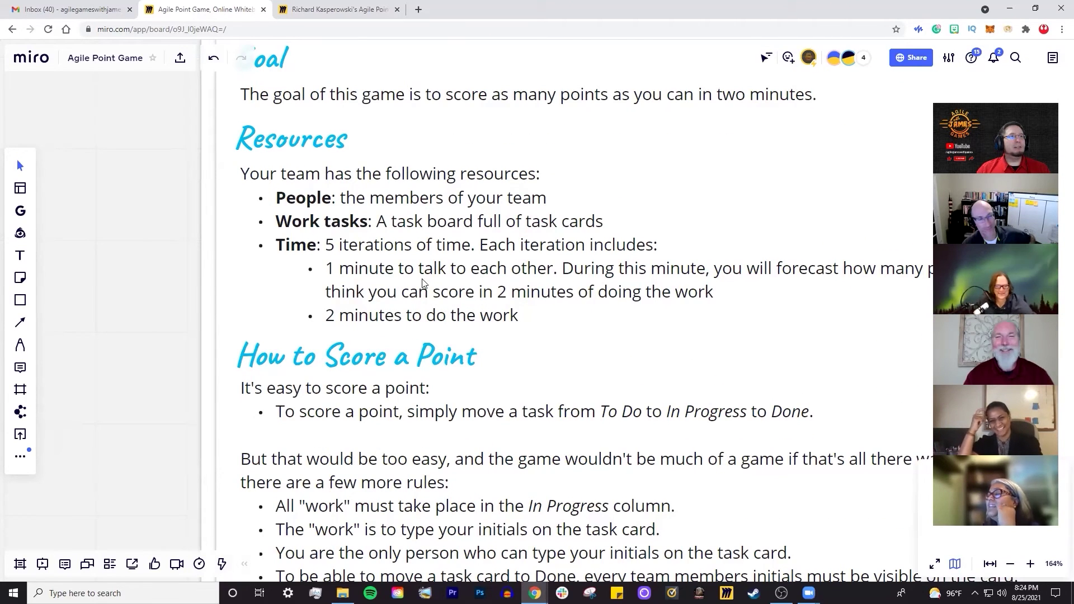
pyautogui.moveTo(569, 288); pyautogui.dragTo(398, 275)
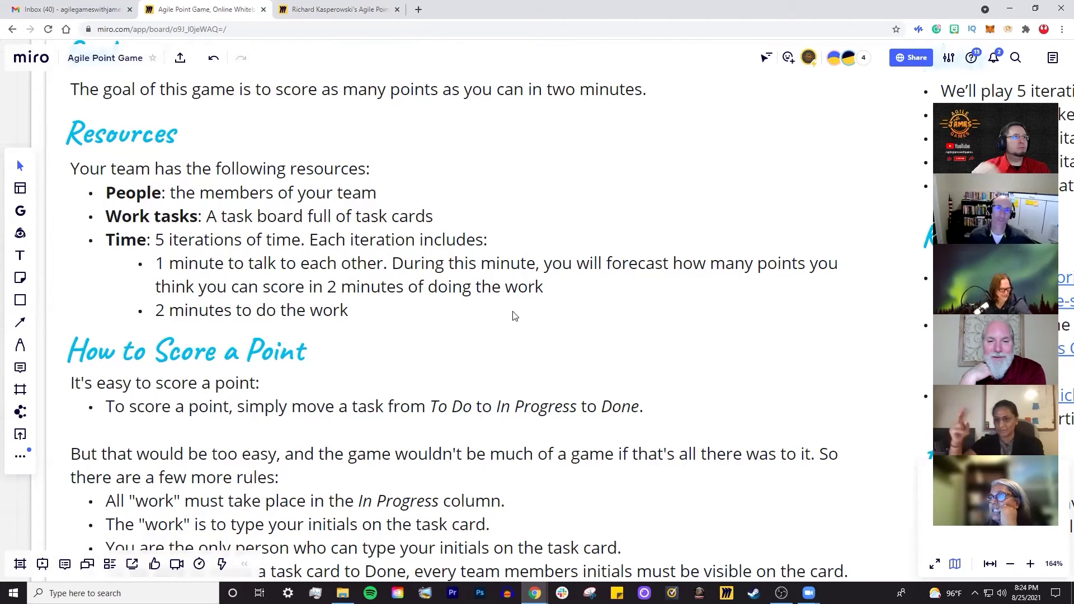
pyautogui.scroll(-3, 410, 317)
pyautogui.moveTo(408, 343); pyautogui.dragTo(462, 334)
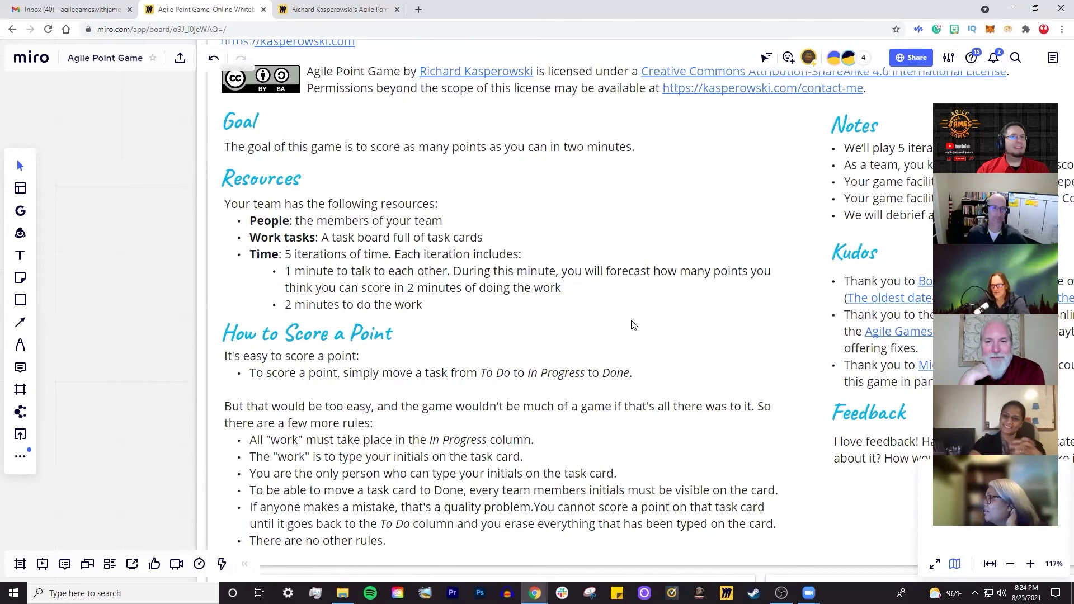
pyautogui.hscroll(3, 662, 319)
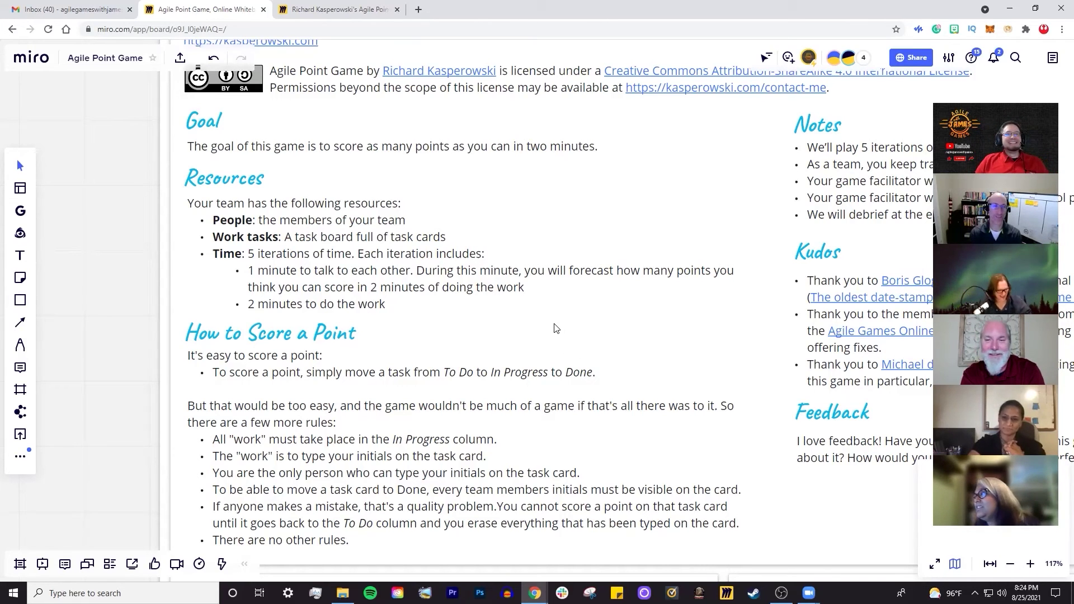
pyautogui.scroll(-2, 556, 329)
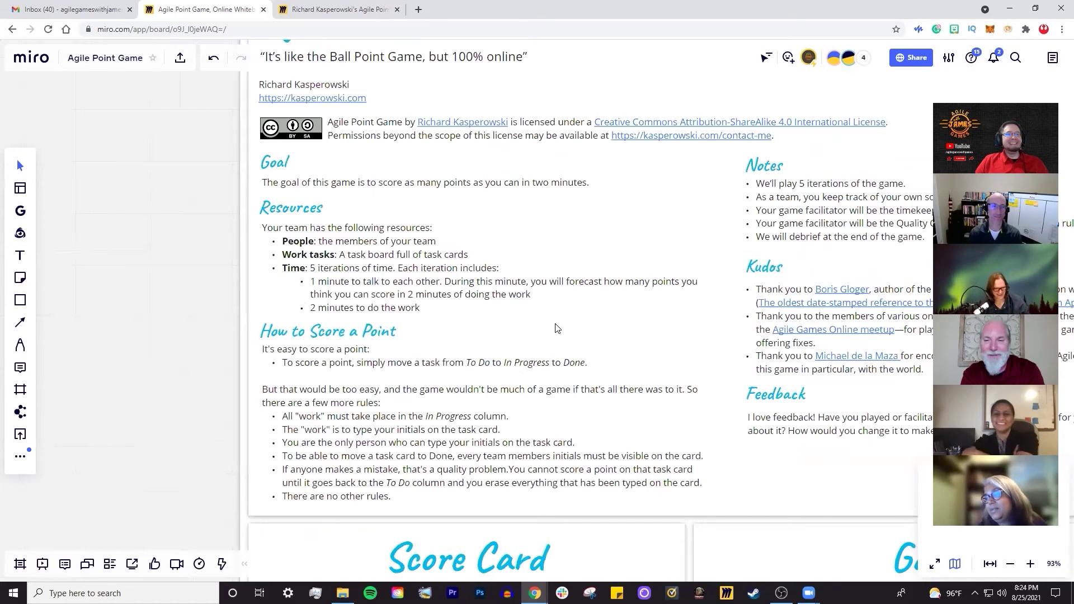
pyautogui.scroll(2, 557, 329)
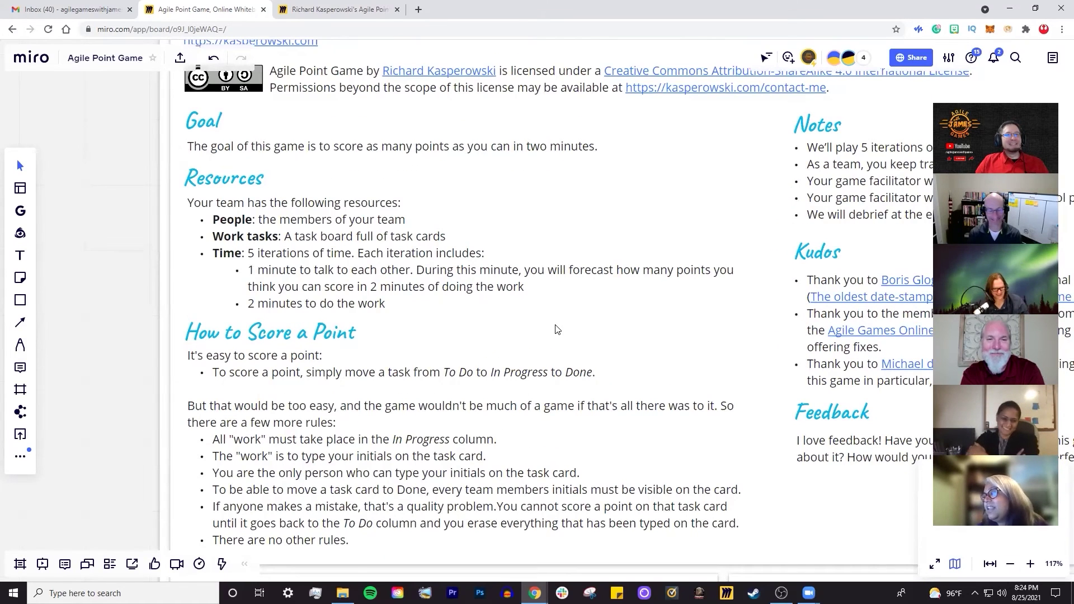
pyautogui.scroll(-1, 640, 329)
pyautogui.hscroll(2, 639, 328)
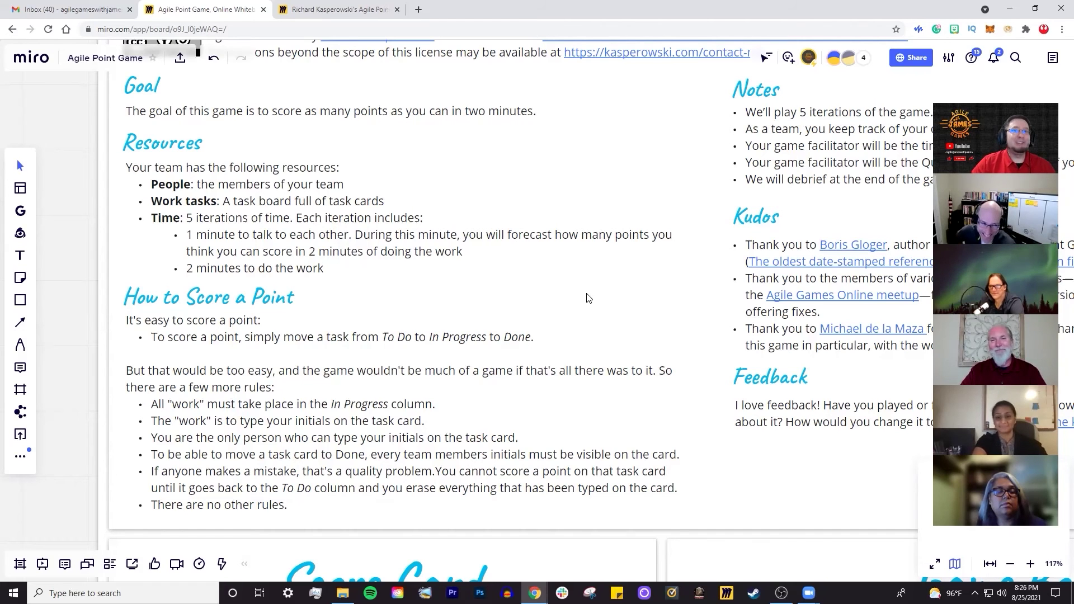
# Step: Zoom out to about 66% so the rules sit above the Score Card and Game Board
pyautogui.scroll(-5, 492, 472)
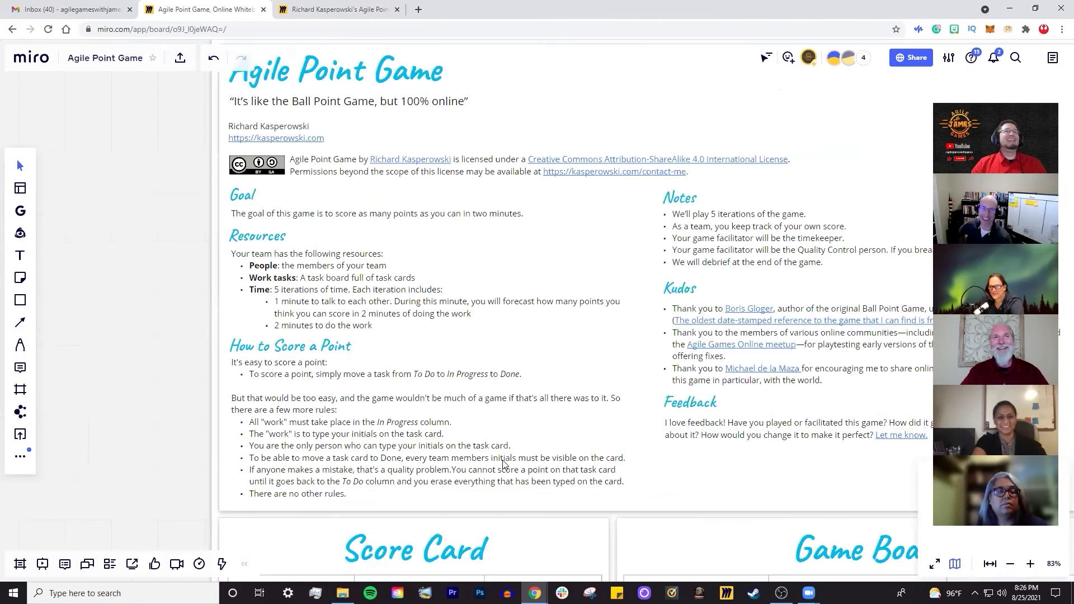
pyautogui.scroll(3, 615, 447)
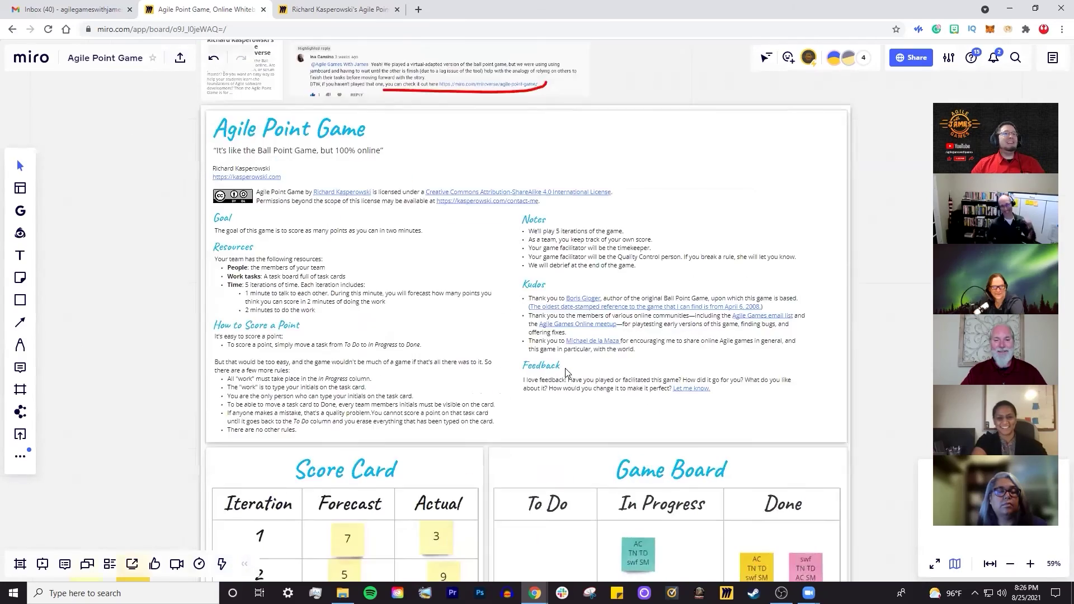
pyautogui.scroll(-3, 577, 400)
pyautogui.scroll(-3, 582, 335)
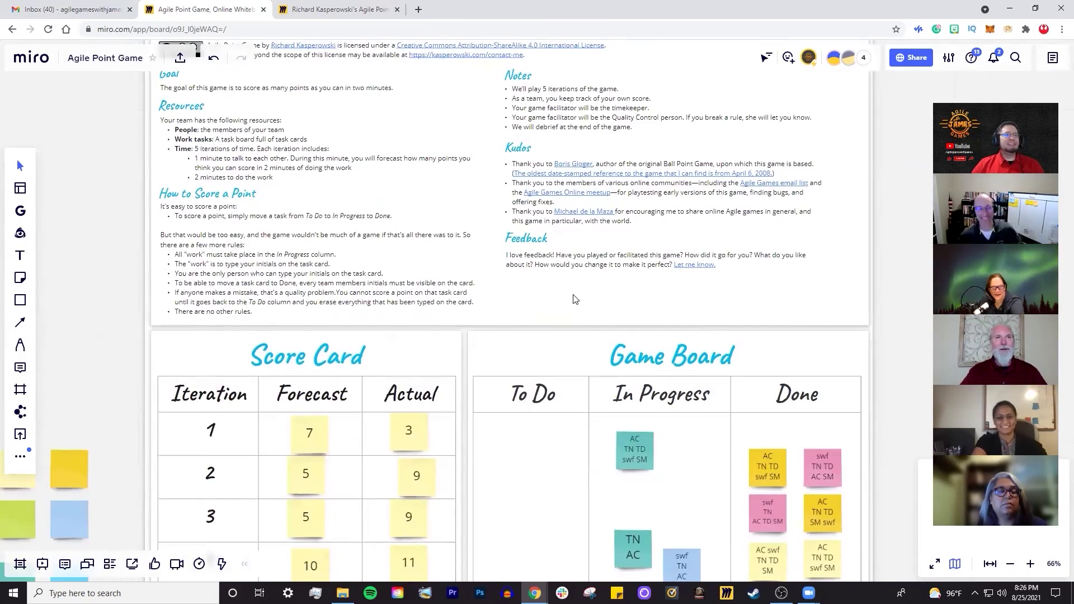